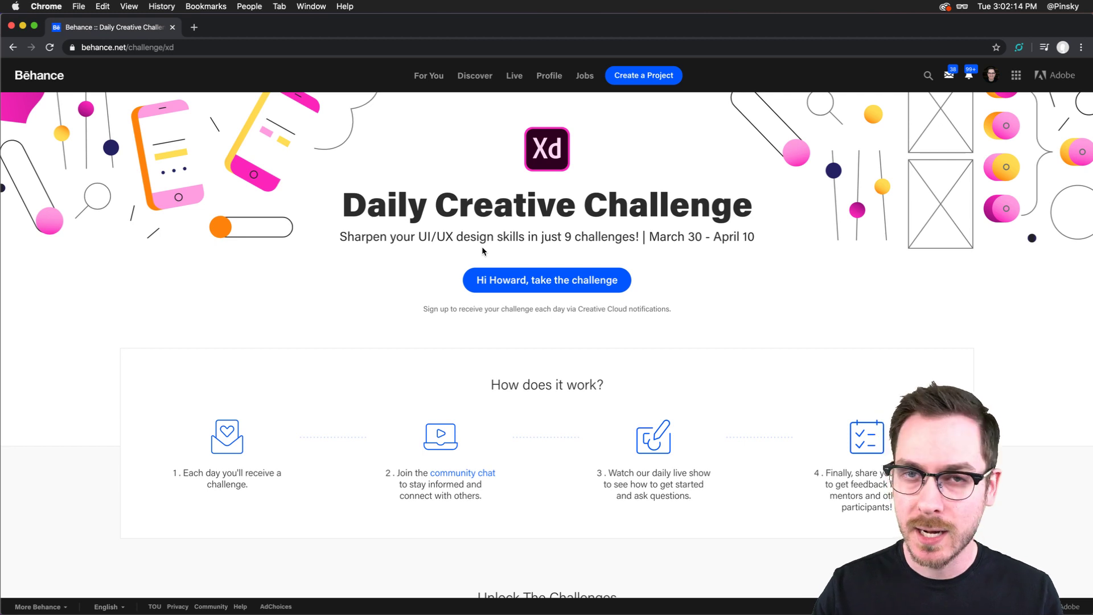
# Step: Review the "How does it work?" section of the XD Daily Creative Challenge page
pyautogui.scroll(-4, 443, 320)
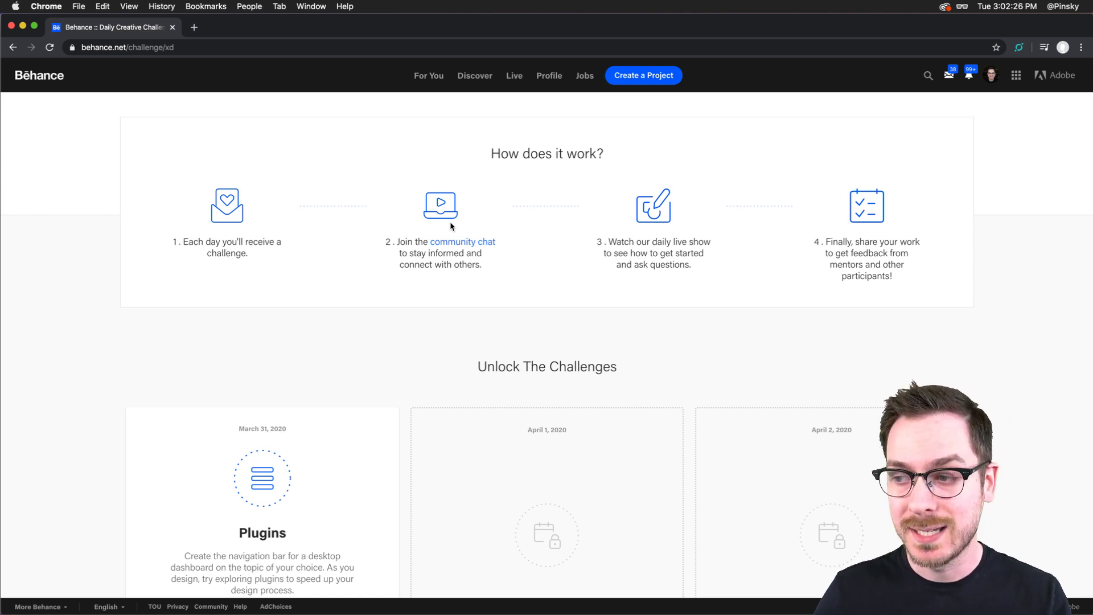
pyautogui.scroll(-1, 450, 226)
pyautogui.scroll(3, 451, 226)
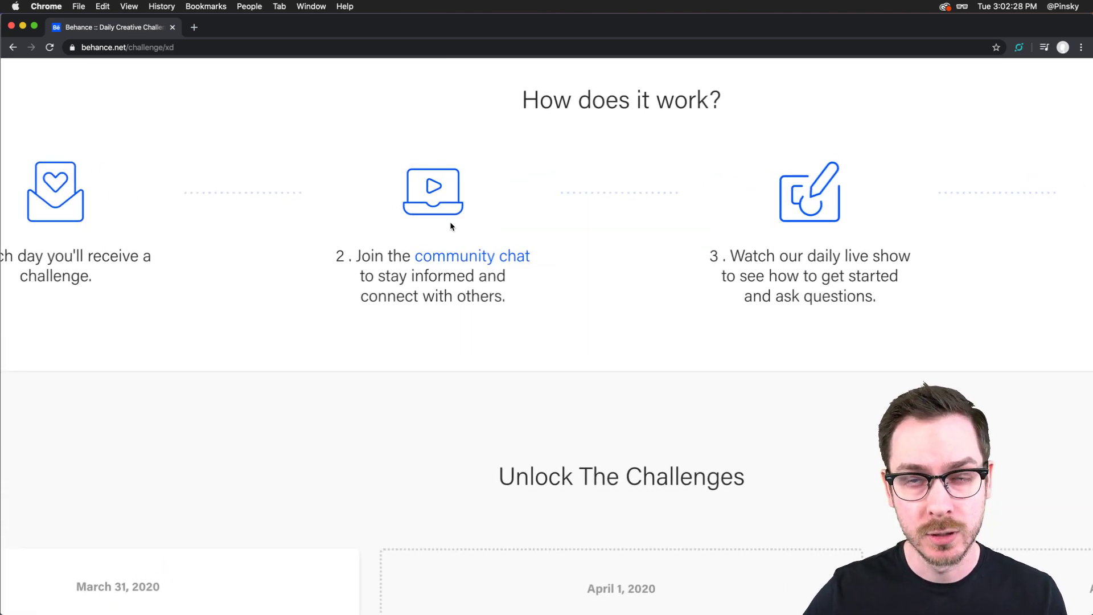
pyautogui.scroll(-3, 450, 226)
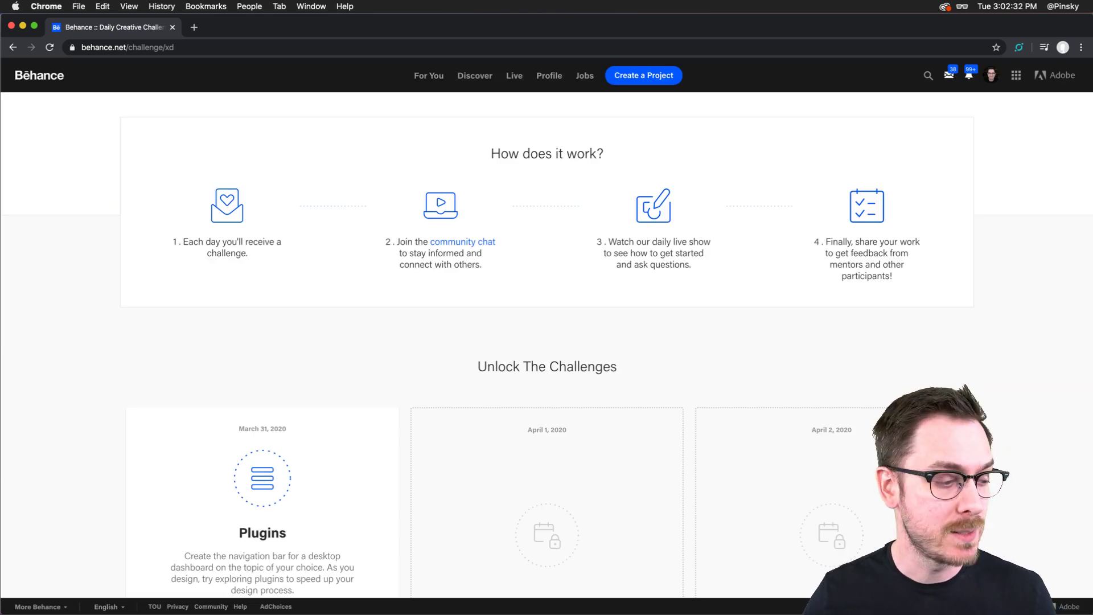
# Step: Switch to Discord and browse the shared work in the Adobe XD server's current-challenge channel
pyautogui.press('super+Tab')
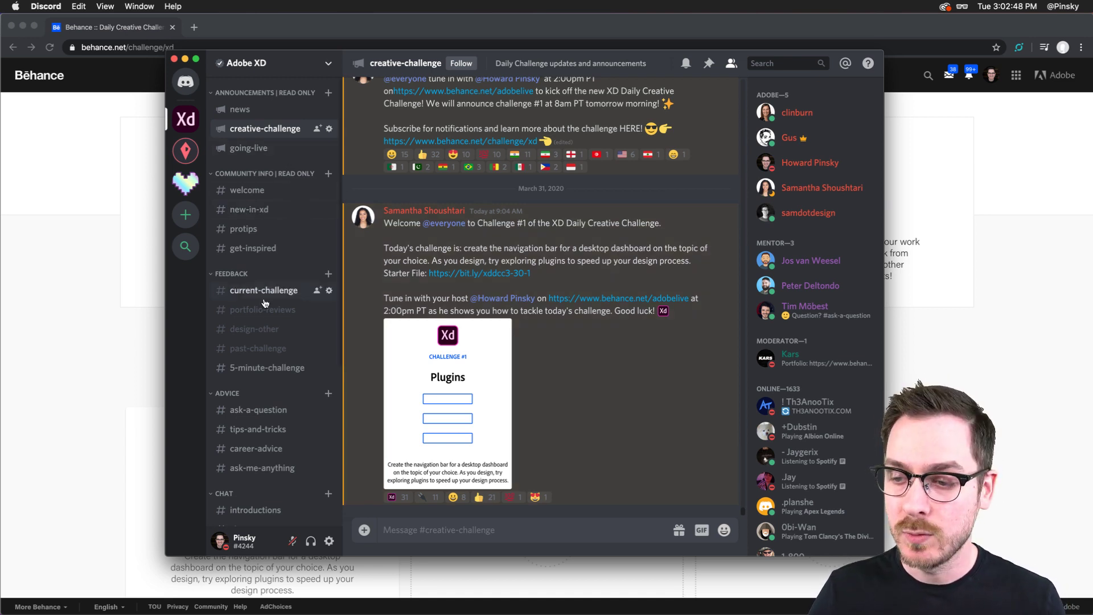
pyautogui.scroll(-3, 251, 307)
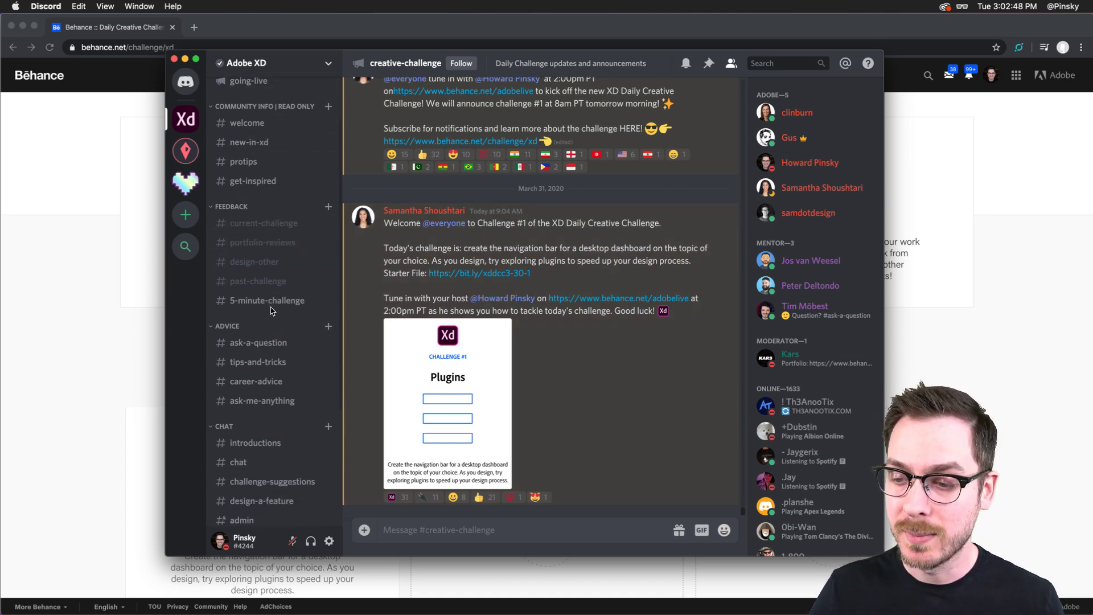
pyautogui.click(251, 224)
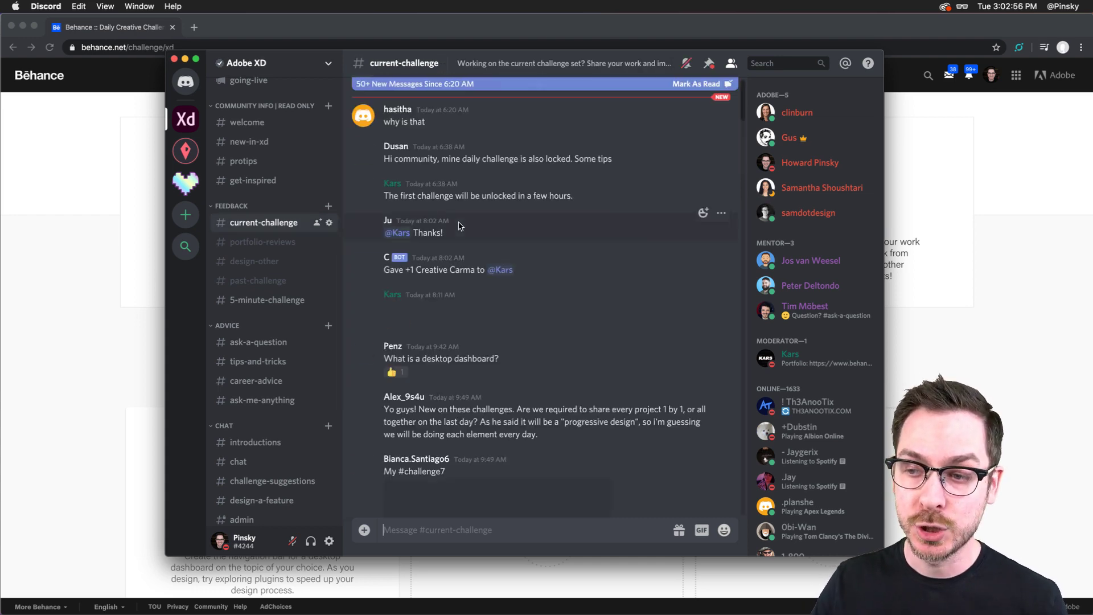
pyautogui.scroll(-2, 501, 268)
pyautogui.scroll(-4, 515, 269)
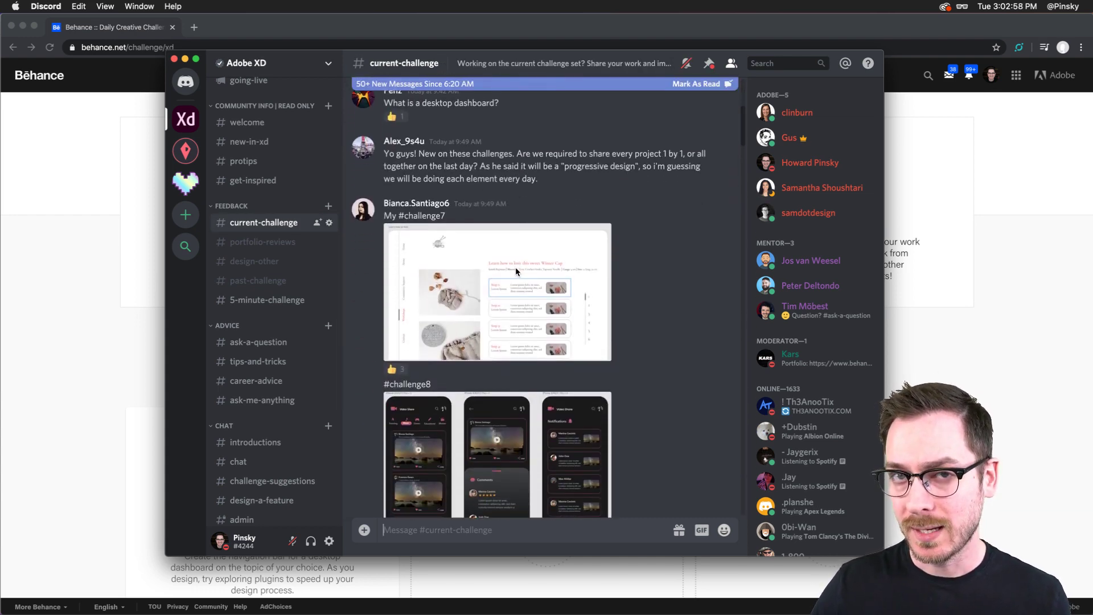
pyautogui.moveTo(746, 145); pyautogui.dragTo(761, 593)
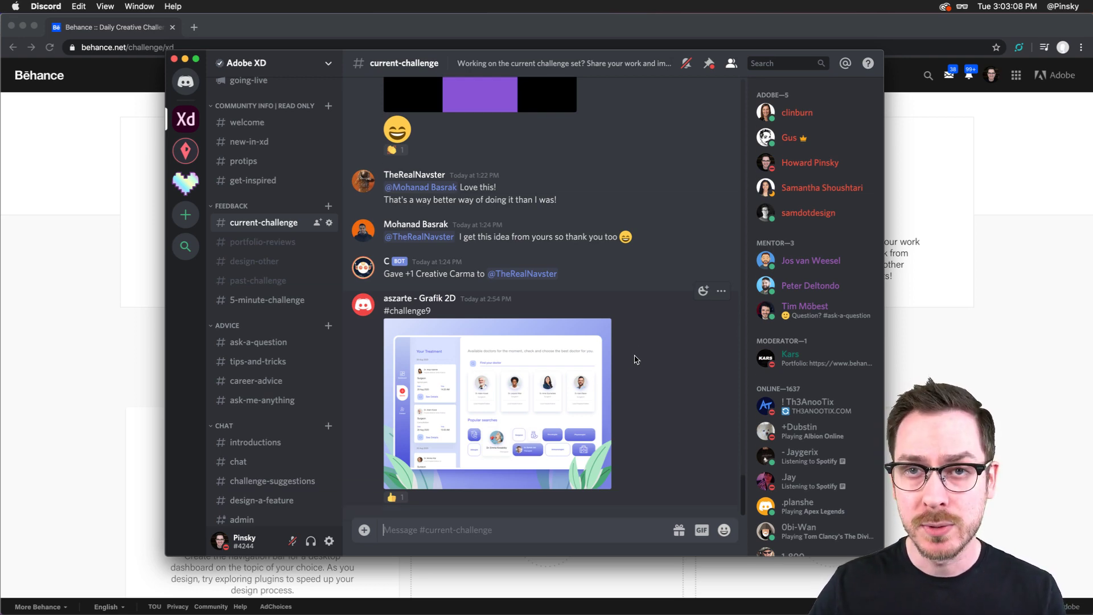
pyautogui.scroll(15, 636, 359)
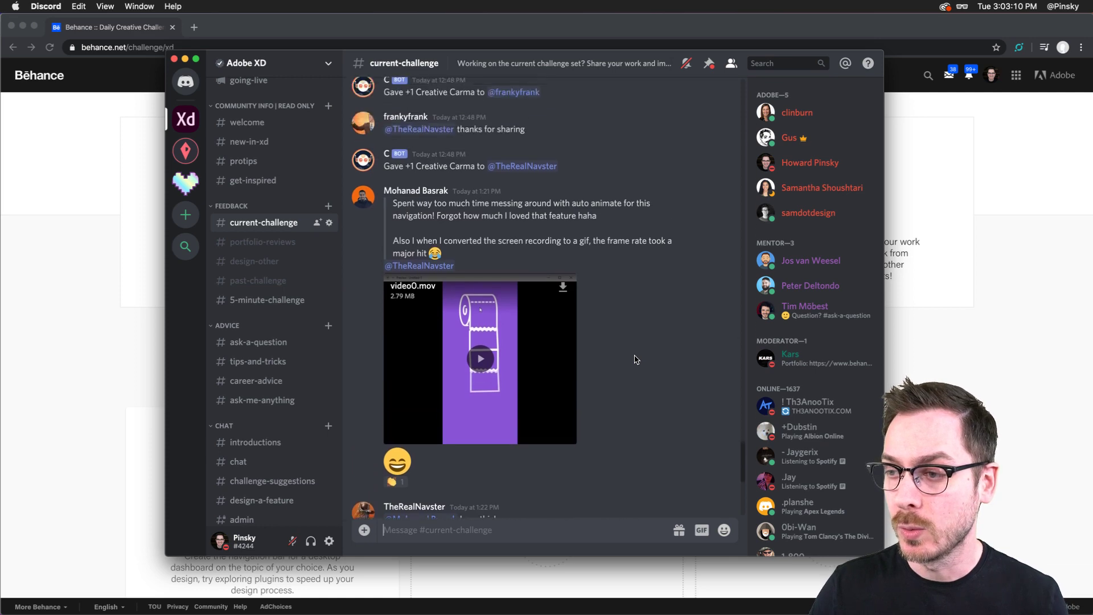
pyautogui.scroll(-10, 636, 359)
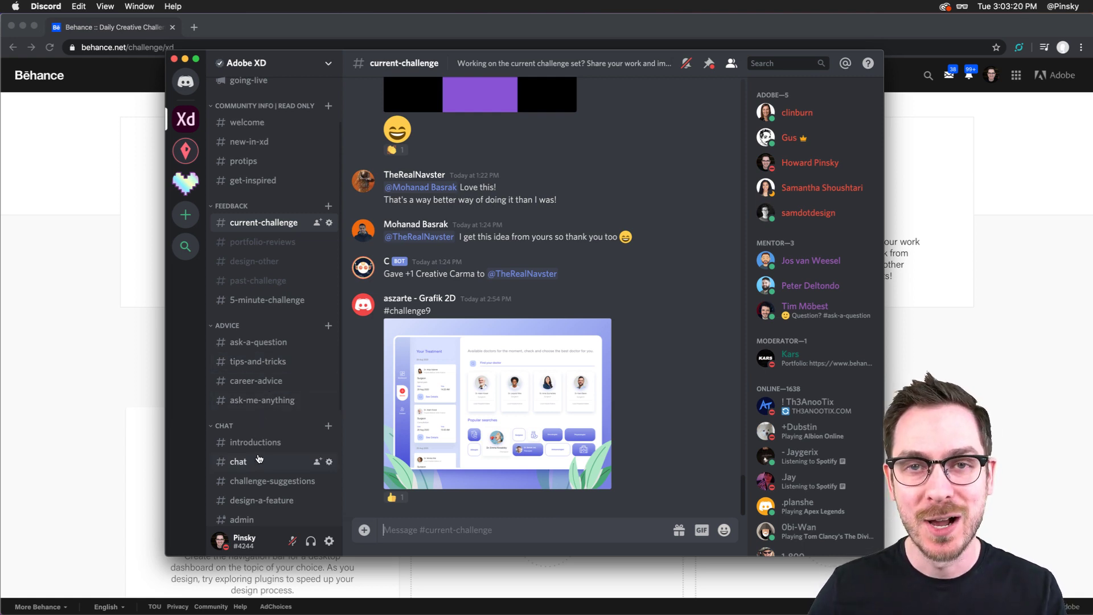
# Step: Return to the Behance challenge page in Chrome and examine the live show and work-sharing steps
pyautogui.click(82, 261)
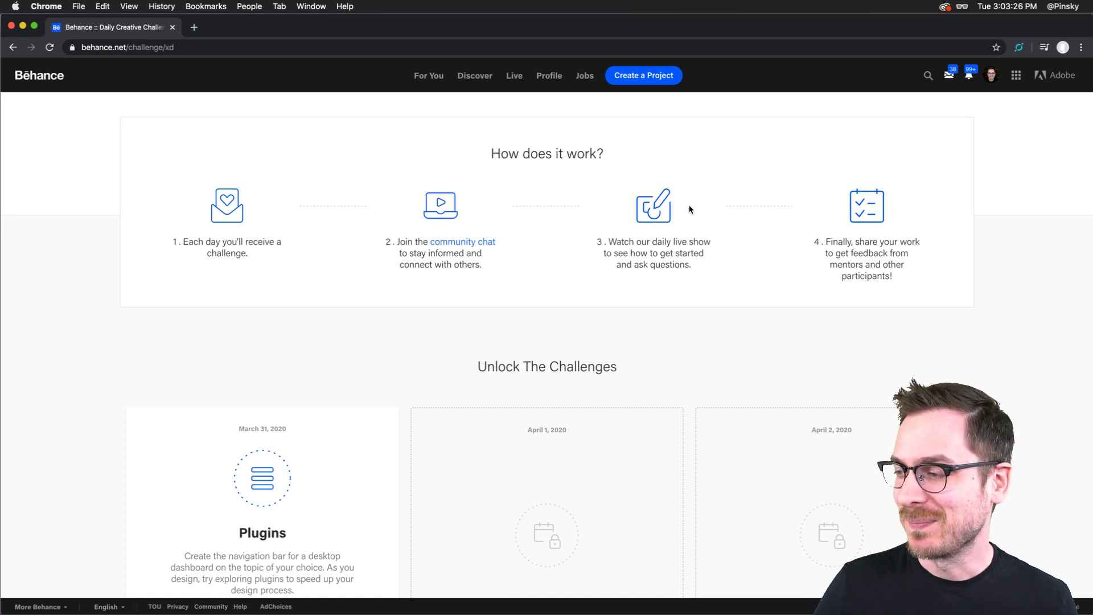
pyautogui.scroll(5, 690, 209)
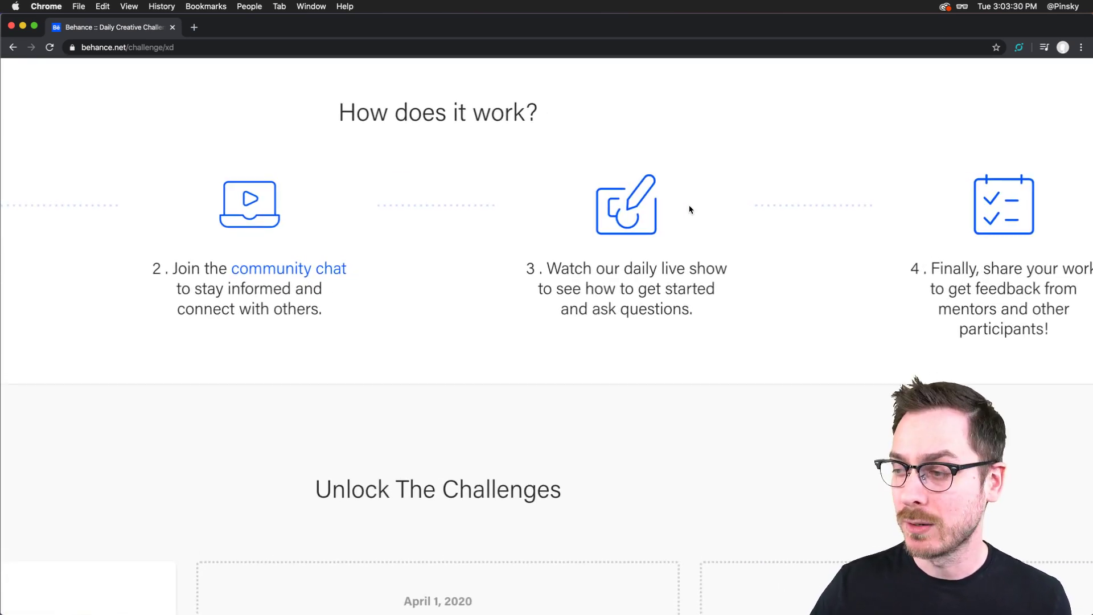
pyautogui.hscroll(3, 689, 209)
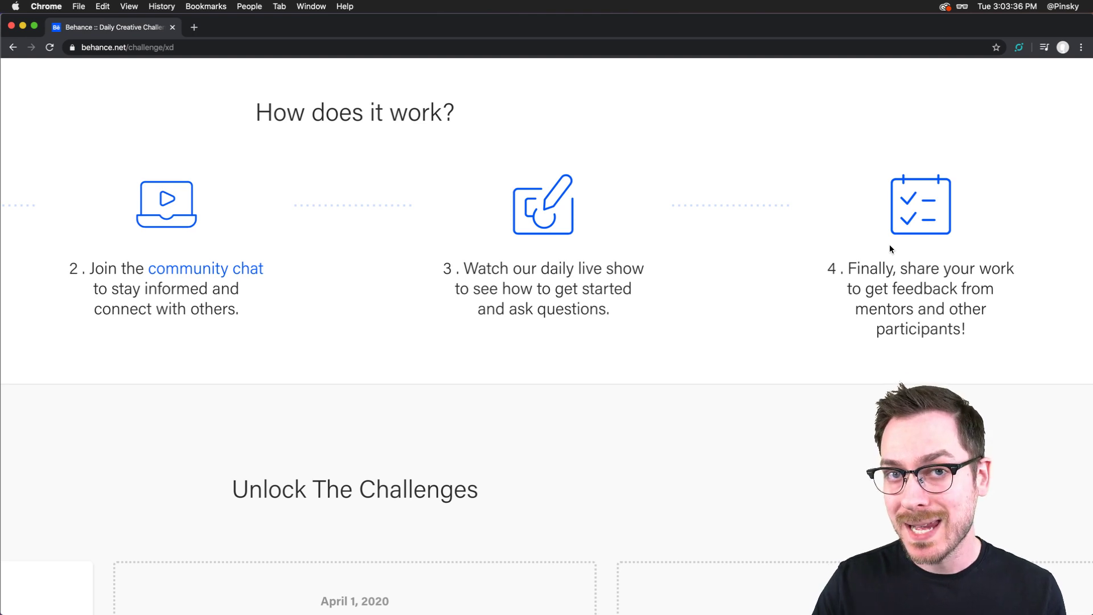
pyautogui.scroll(-5, 543, 226)
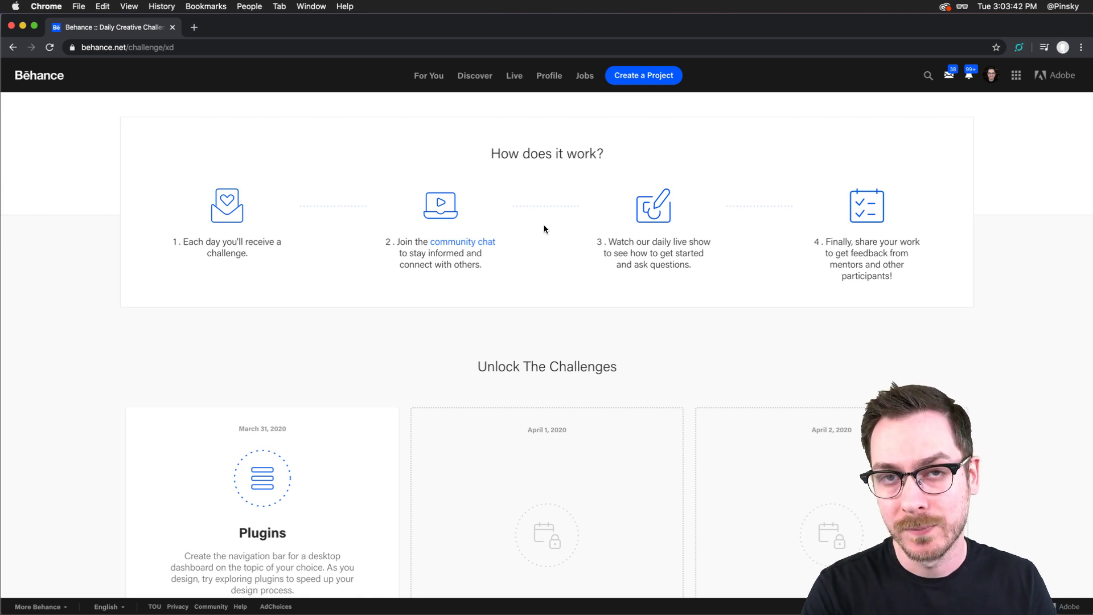
# Step: Read the March 31 Plugins challenge description under "Unlock The Challenges"
pyautogui.scroll(-6, 544, 227)
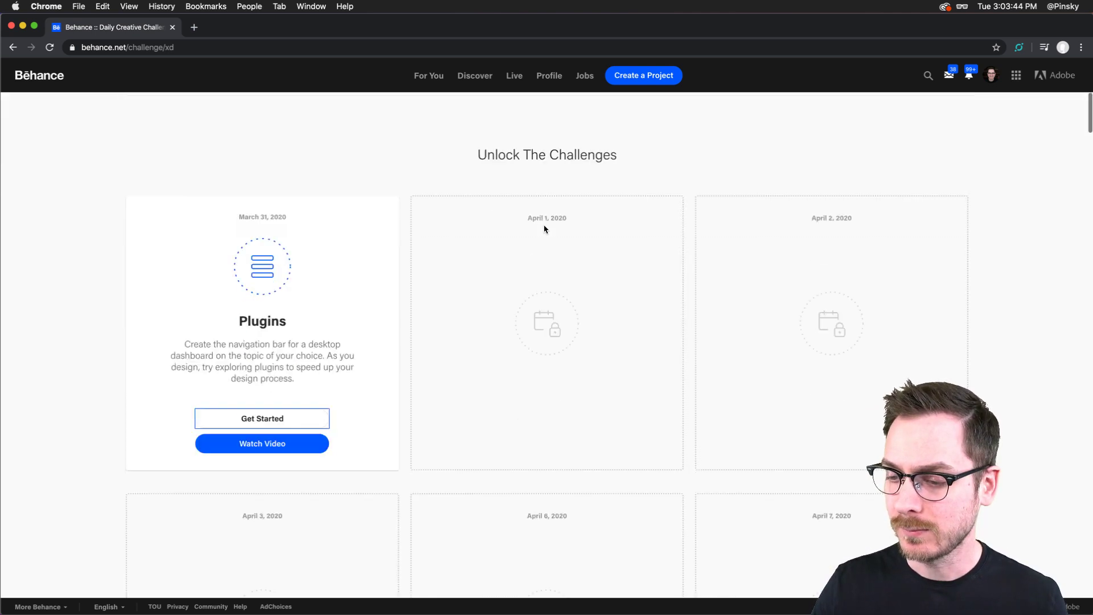
pyautogui.scroll(1, 505, 214)
pyautogui.scroll(-1, 506, 215)
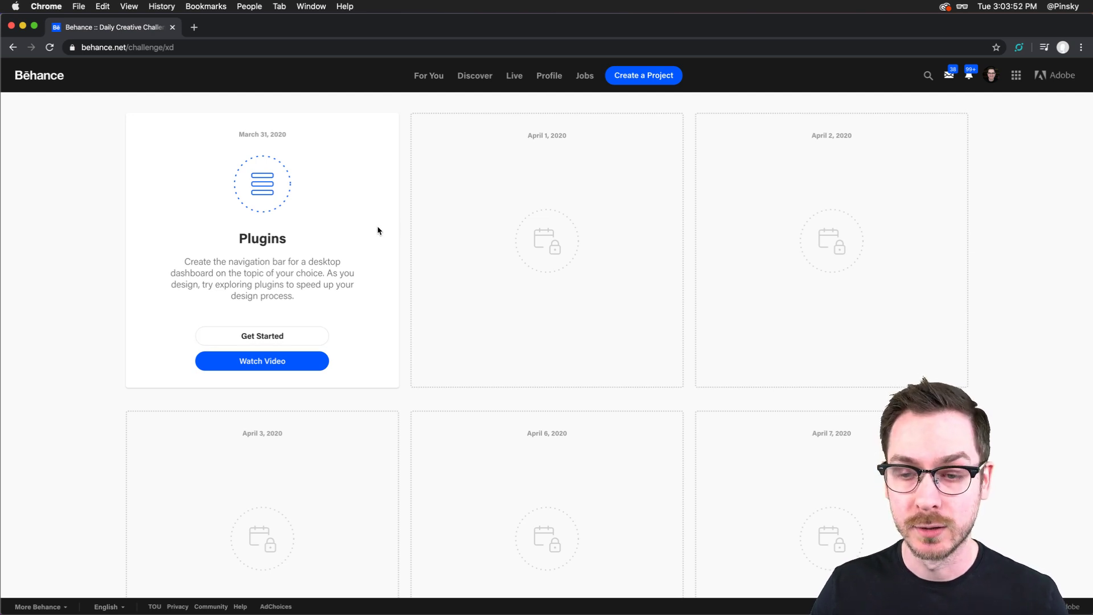
pyautogui.keyDown('ctrl'); pyautogui.scroll(5, 225, 238); pyautogui.keyUp('ctrl')
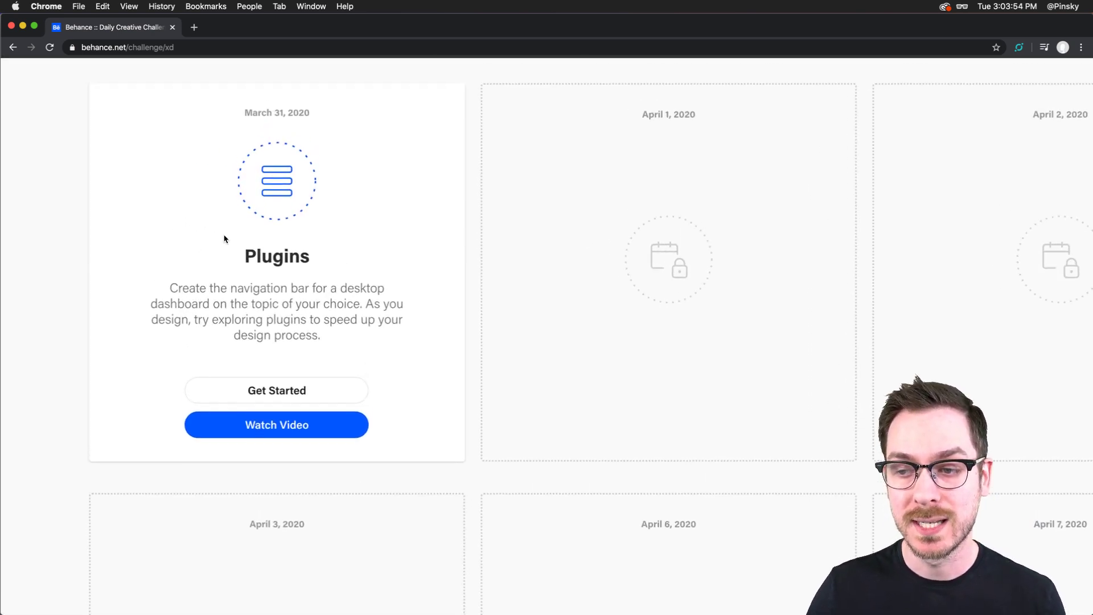
pyautogui.scroll(1, 222, 256)
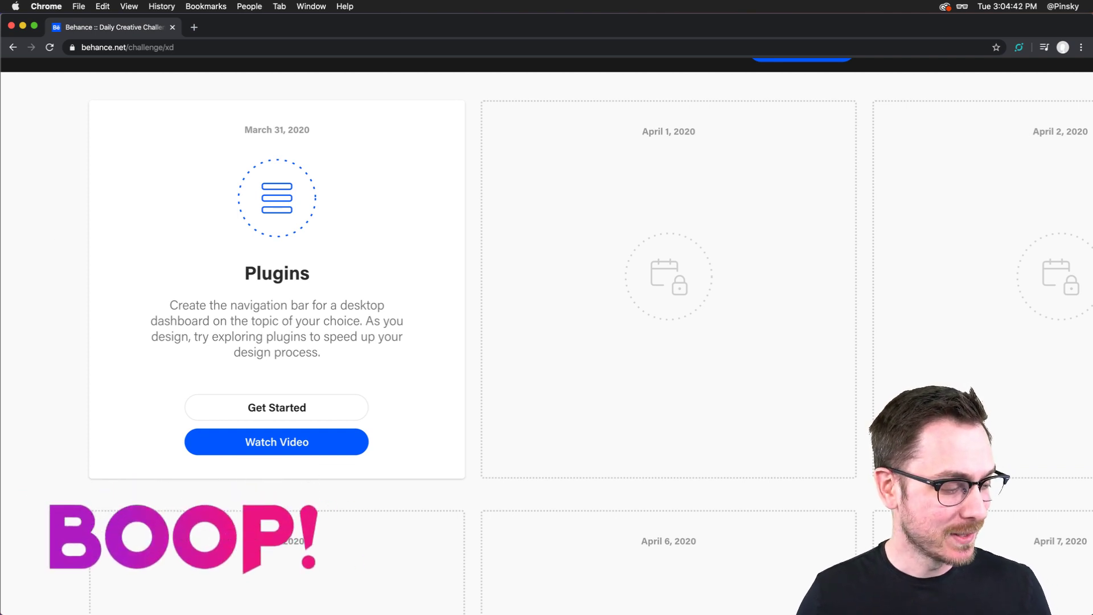
# Step: Switch to Adobe XD and look through the XD_DCC_Day 1_Navigation starter file
pyautogui.press('super+Tab')
pyautogui.scroll(-2, 472, 75)
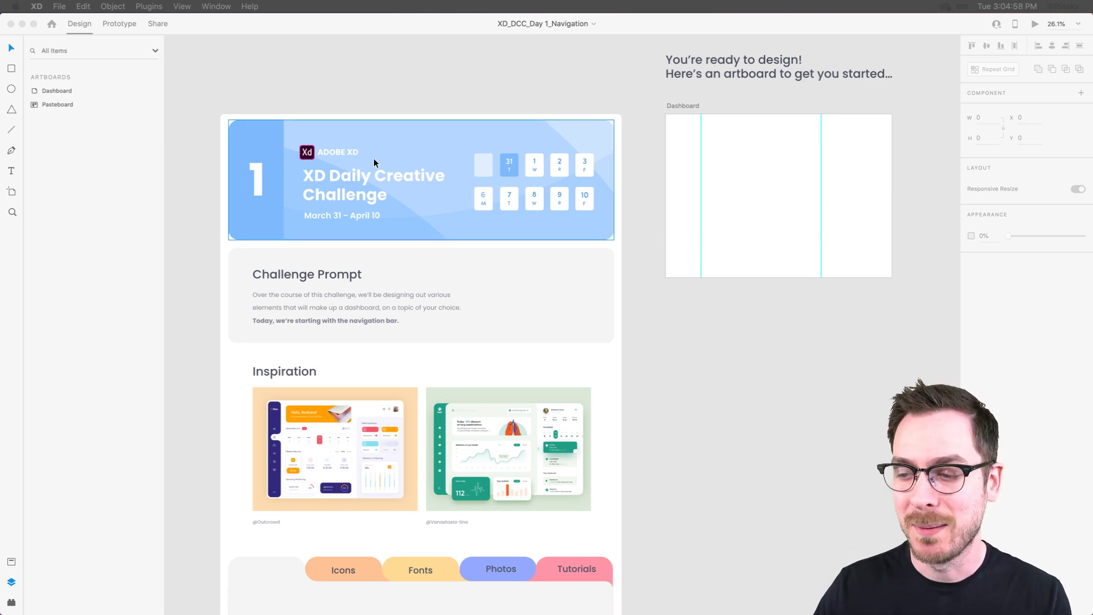
pyautogui.scroll(-2, 373, 159)
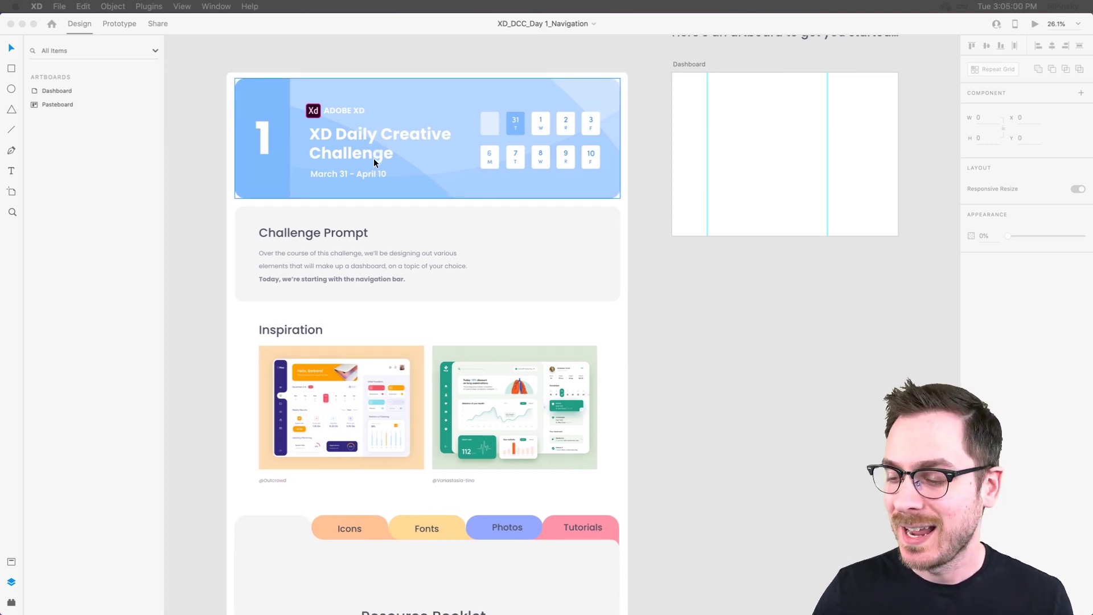
pyautogui.scroll(-10, 373, 162)
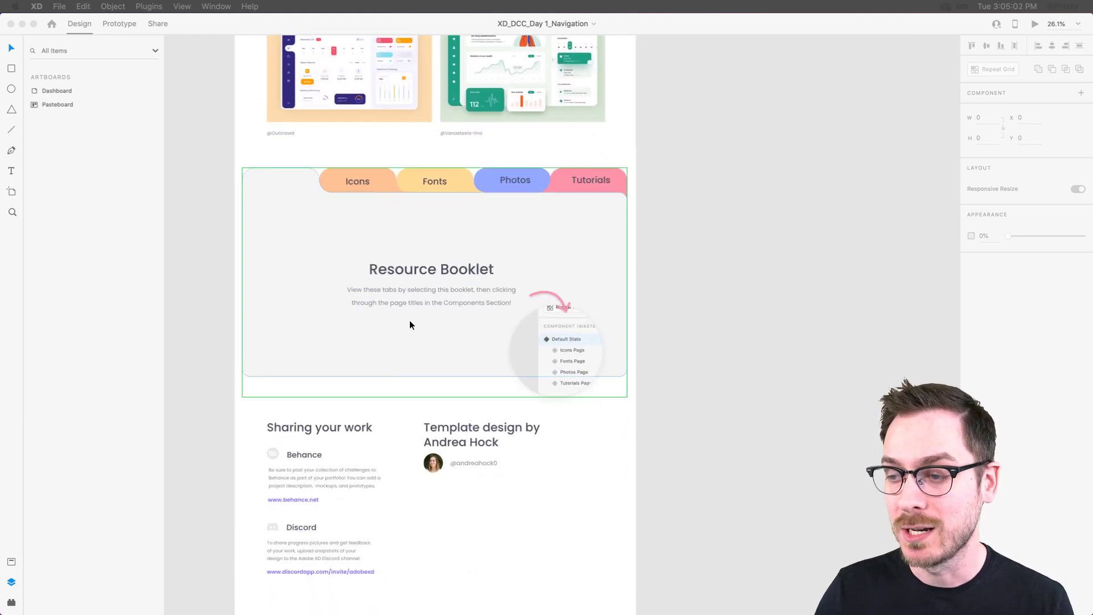
# Step: View the Resource Booklet component's Icons, Fonts, Photos and Tutorials page states, ending on Default State
pyautogui.click(393, 270)
pyautogui.press('super+3')
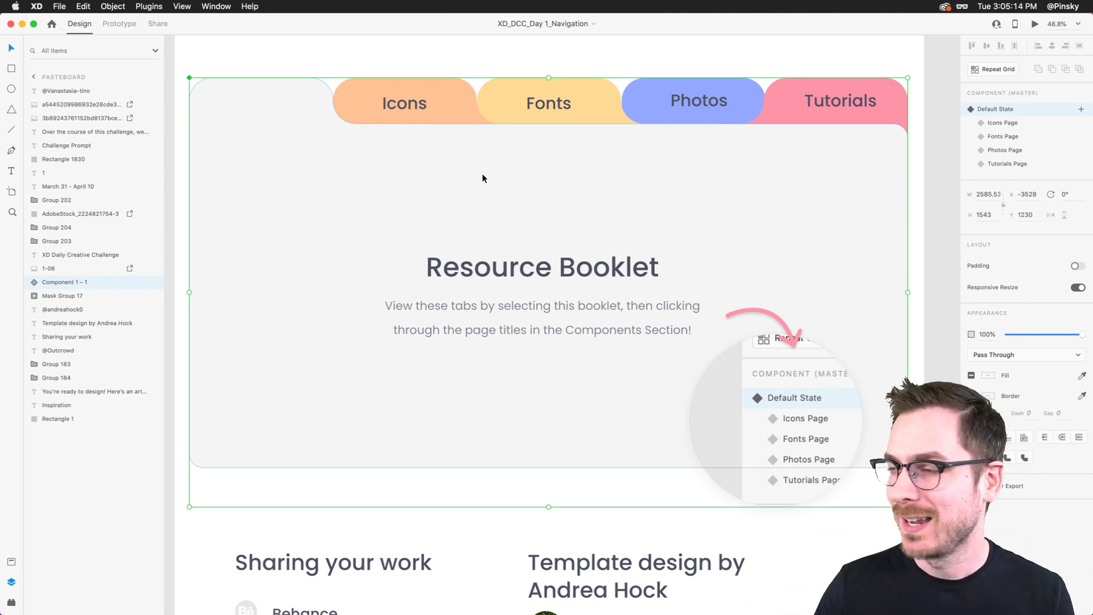
pyautogui.hscroll(-2, 482, 178)
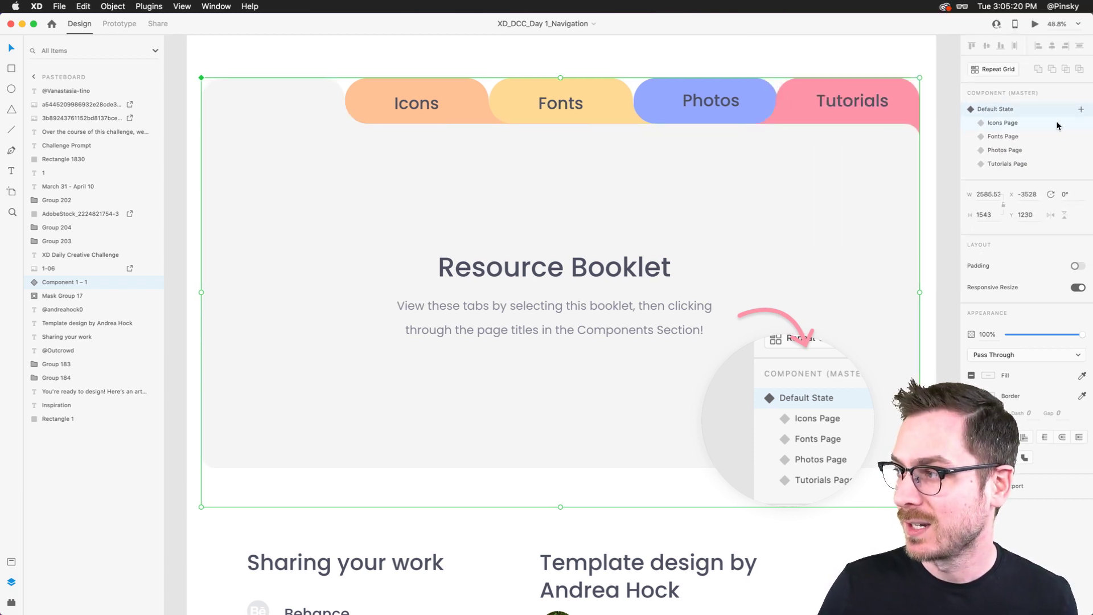
pyautogui.click(1002, 123)
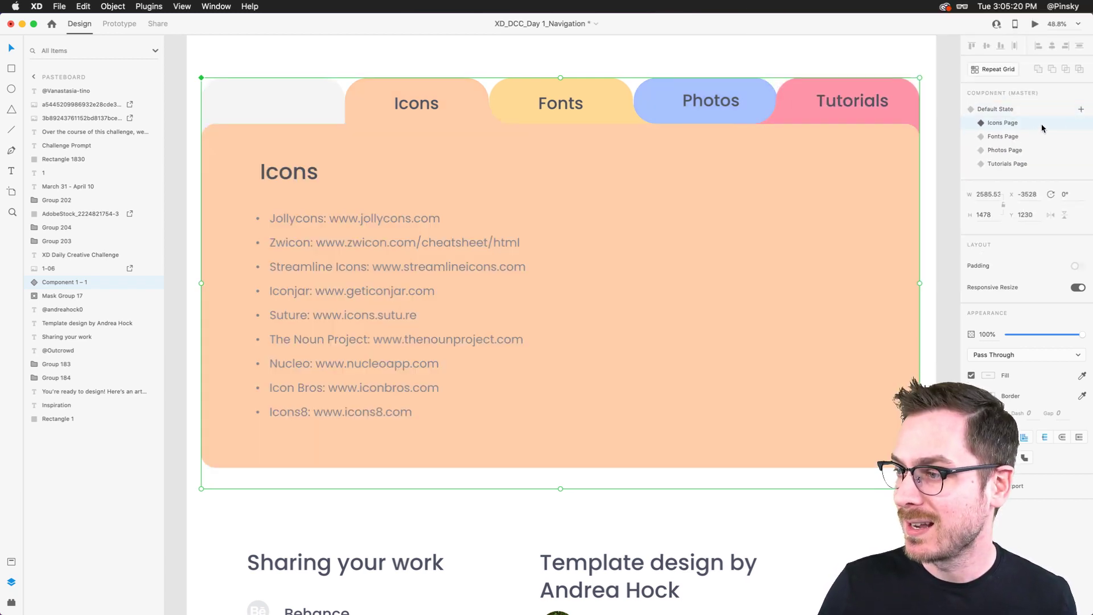
pyautogui.click(1015, 139)
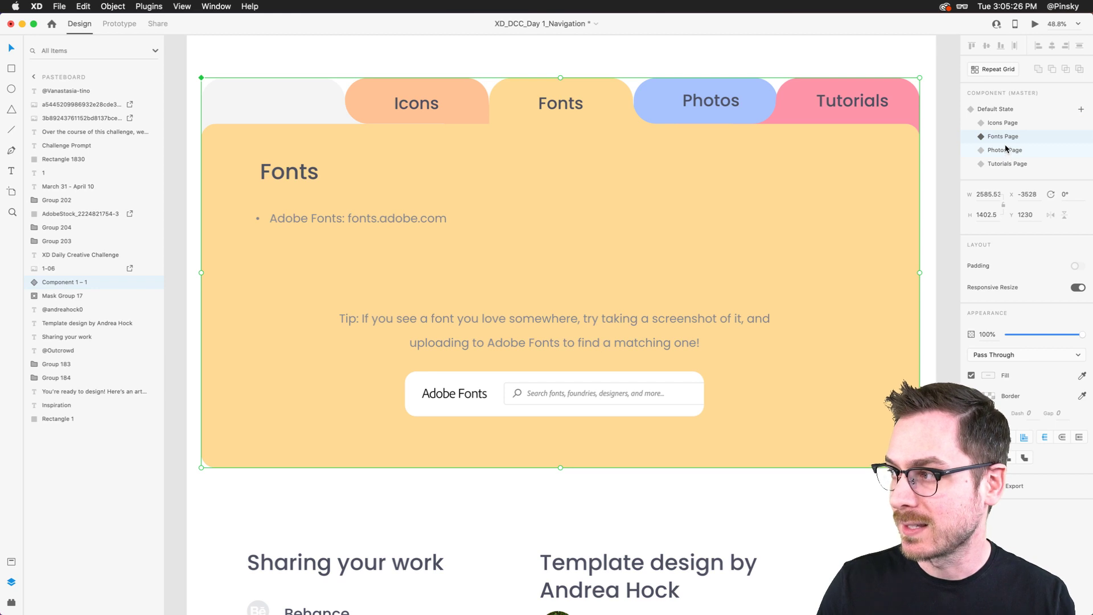
pyautogui.click(1005, 149)
pyautogui.click(1006, 163)
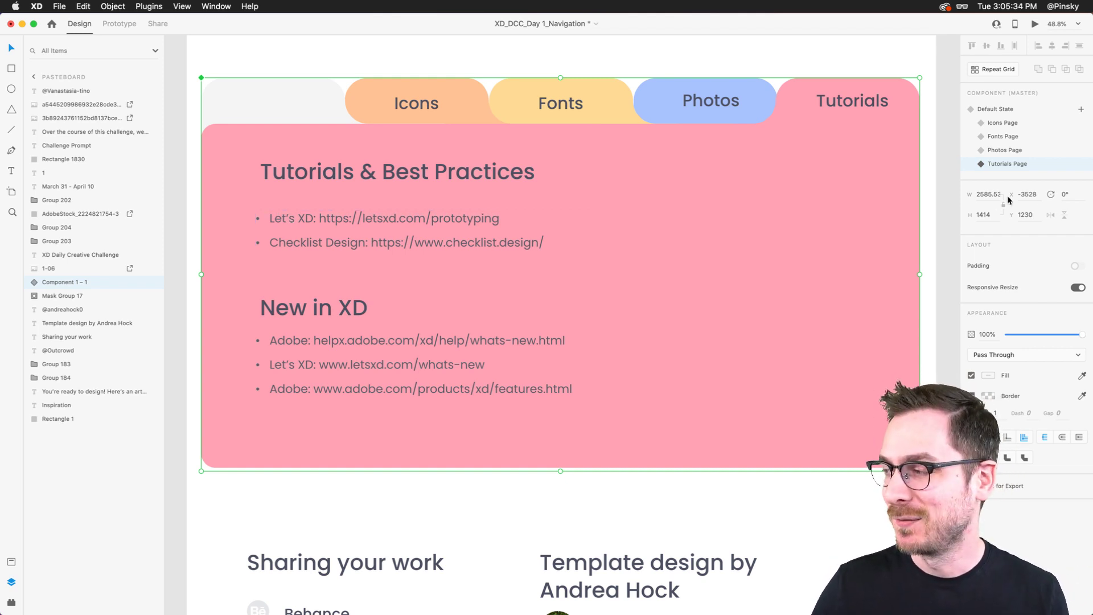
pyautogui.click(1013, 107)
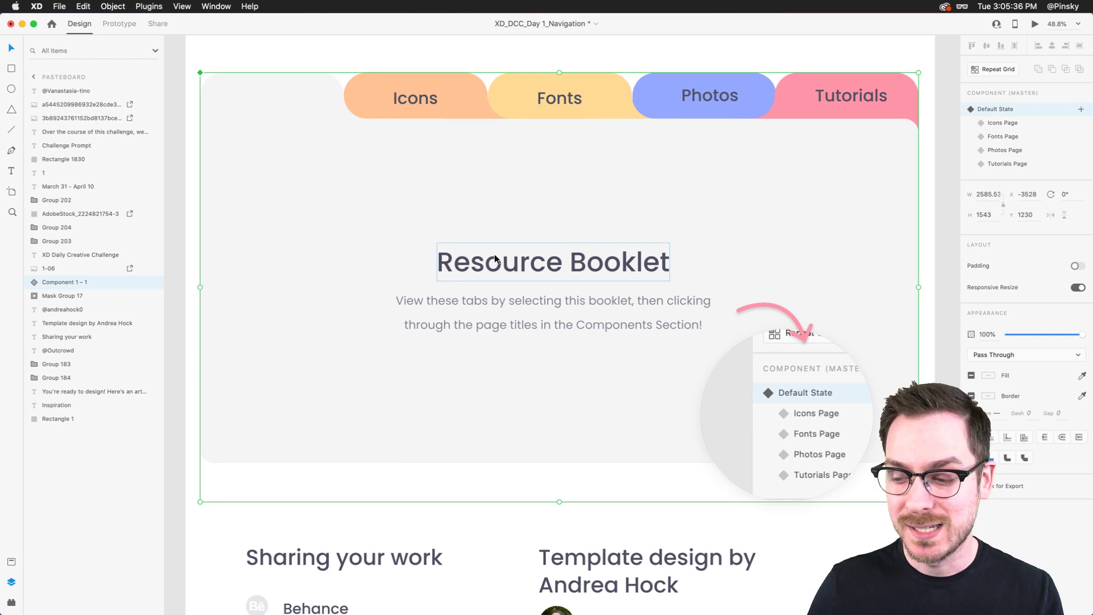
# Step: Examine the template's "Sharing your work" and design credit sections, returning to the challenge header
pyautogui.scroll(-5, 494, 254)
pyautogui.scroll(-2, 494, 254)
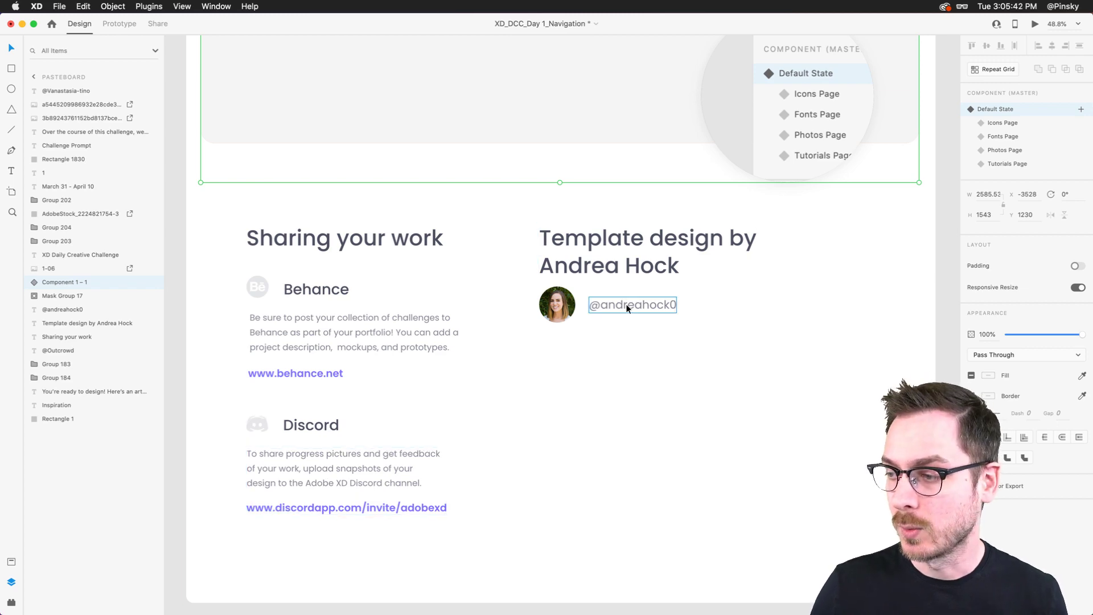
pyautogui.scroll(-5, 611, 351)
pyautogui.scroll(4, 606, 341)
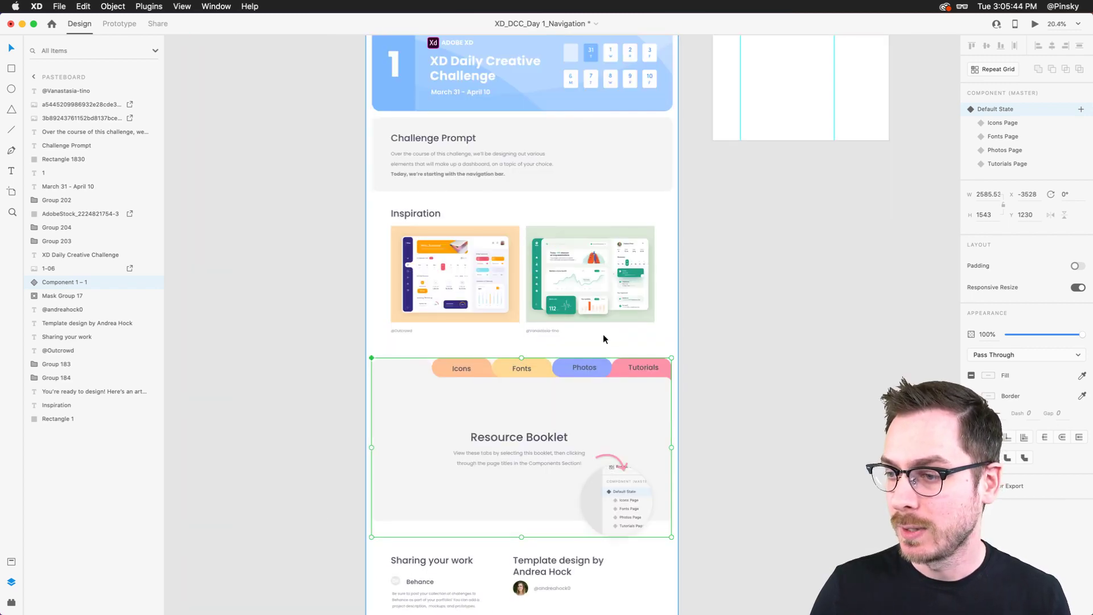
pyautogui.scroll(4, 510, 158)
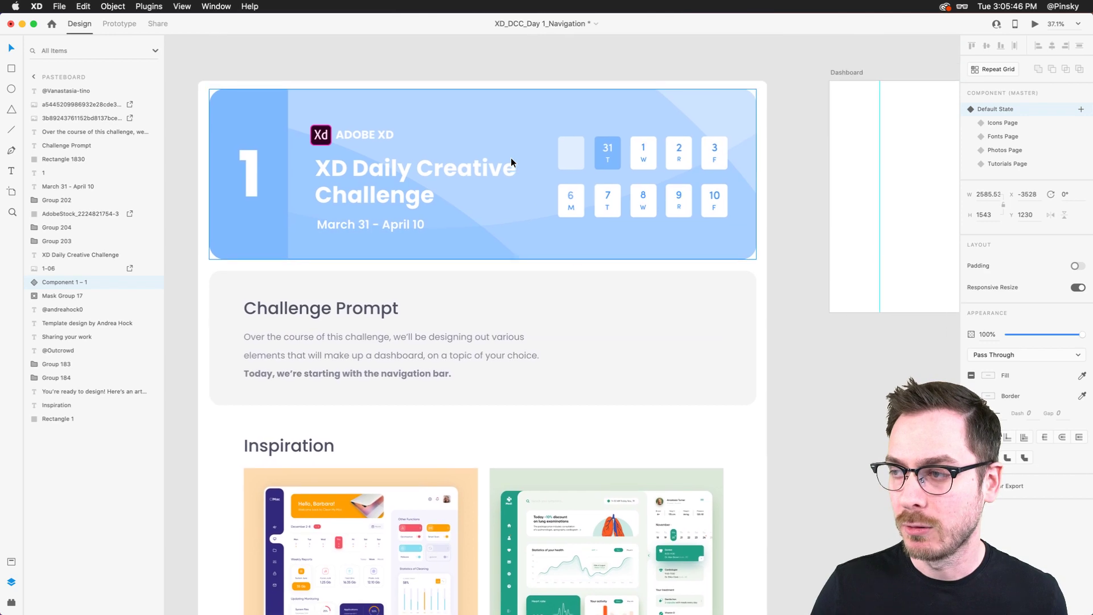
# Step: Look over the empty Dashboard artboard and read the Challenge Prompt text about the navigation bar
pyautogui.hscroll(5, 511, 158)
pyautogui.hscroll(-2, 515, 161)
pyautogui.hscroll(3, 514, 161)
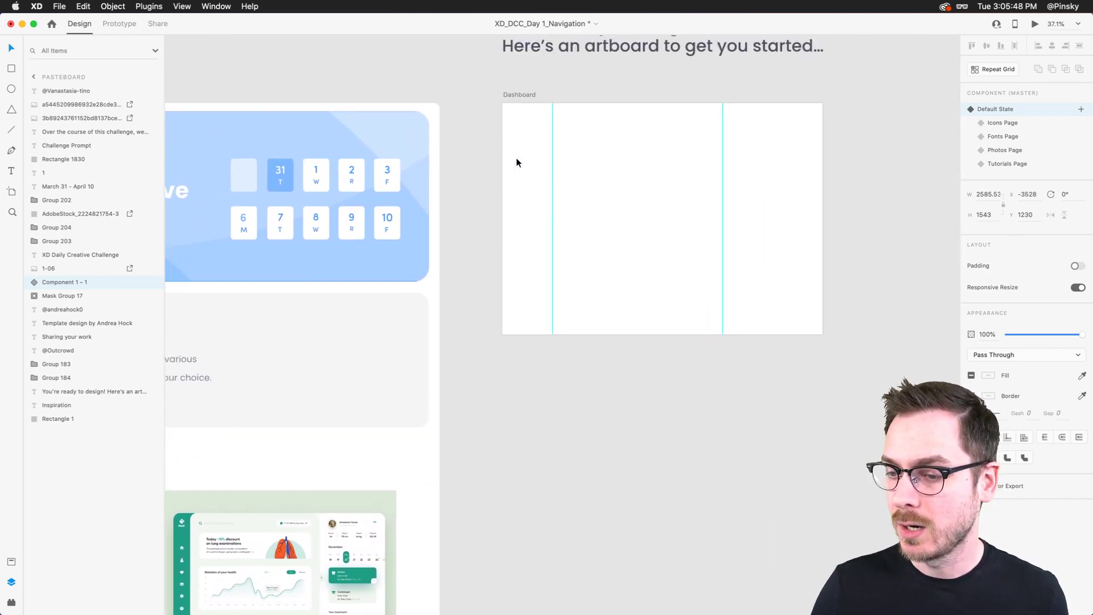
pyautogui.hscroll(-6, 514, 161)
pyautogui.hscroll(-2, 516, 162)
pyautogui.scroll(5, 436, 272)
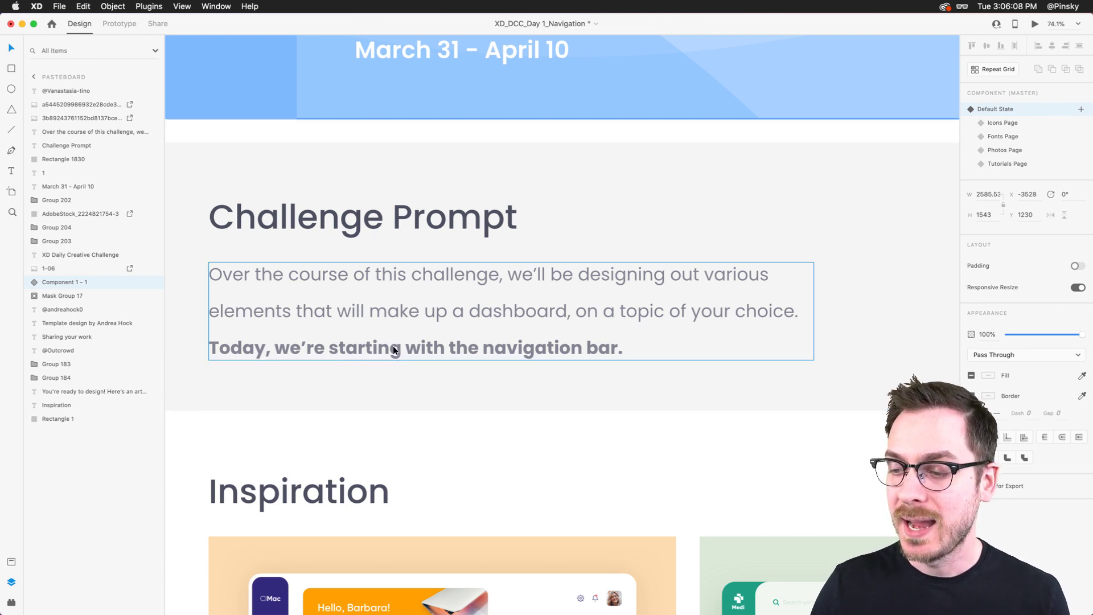
# Step: Remove the left vertical guide from the Dashboard artboard
pyautogui.hscroll(5, 667, 309)
pyautogui.scroll(5, 667, 310)
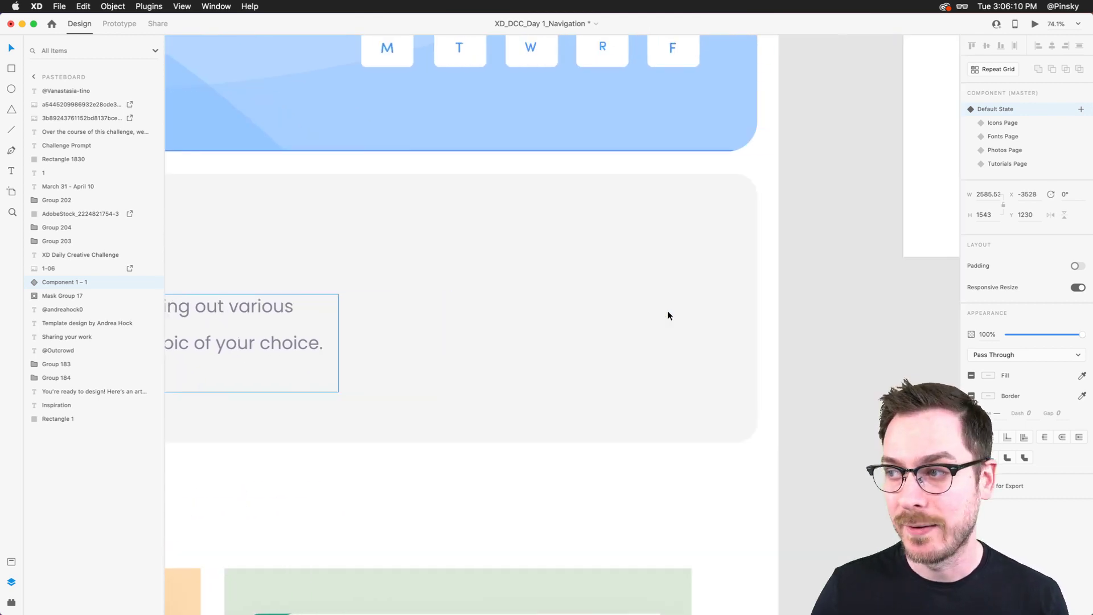
pyautogui.scroll(-3, 668, 311)
pyautogui.scroll(5, 557, 168)
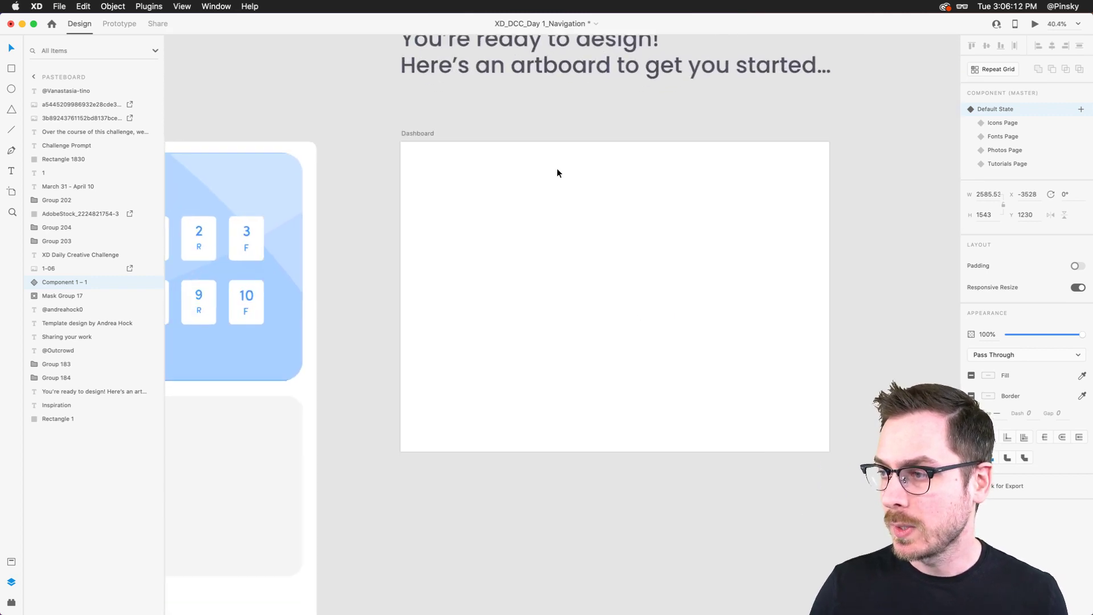
pyautogui.moveTo(420, 185); pyautogui.dragTo(228, 186)
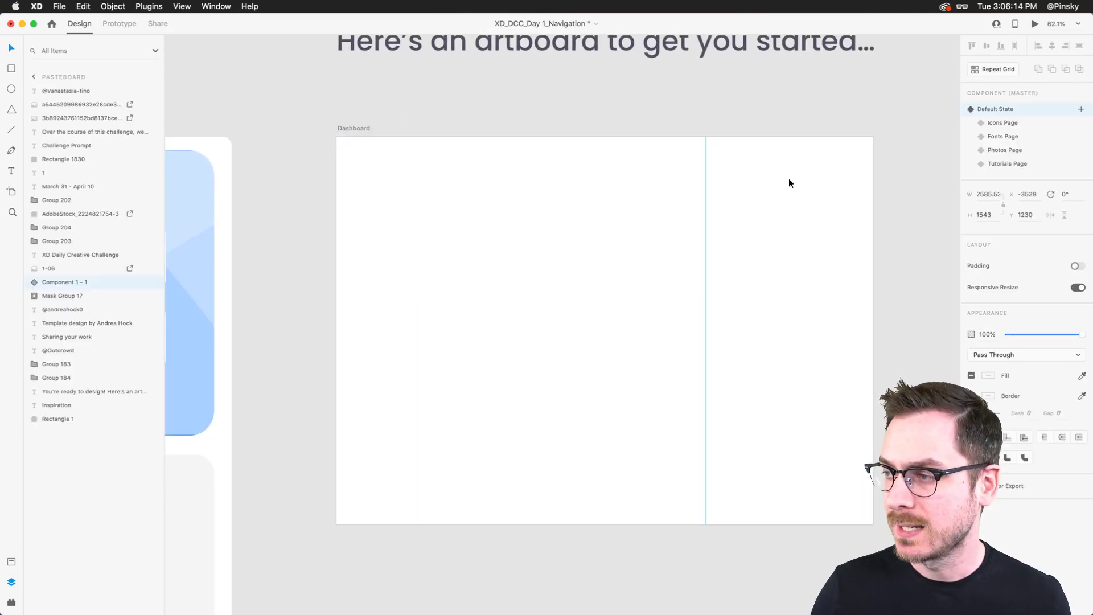
# Step: Remove the remaining vertical guide from the Dashboard artboard and shift the artboard slightly to X -588
pyautogui.moveTo(705, 187); pyautogui.dragTo(946, 166)
pyautogui.hscroll(3, 923, 171)
pyautogui.moveTo(878, 174); pyautogui.dragTo(906, 165)
pyautogui.moveTo(367, 120); pyautogui.dragTo(288, 122)
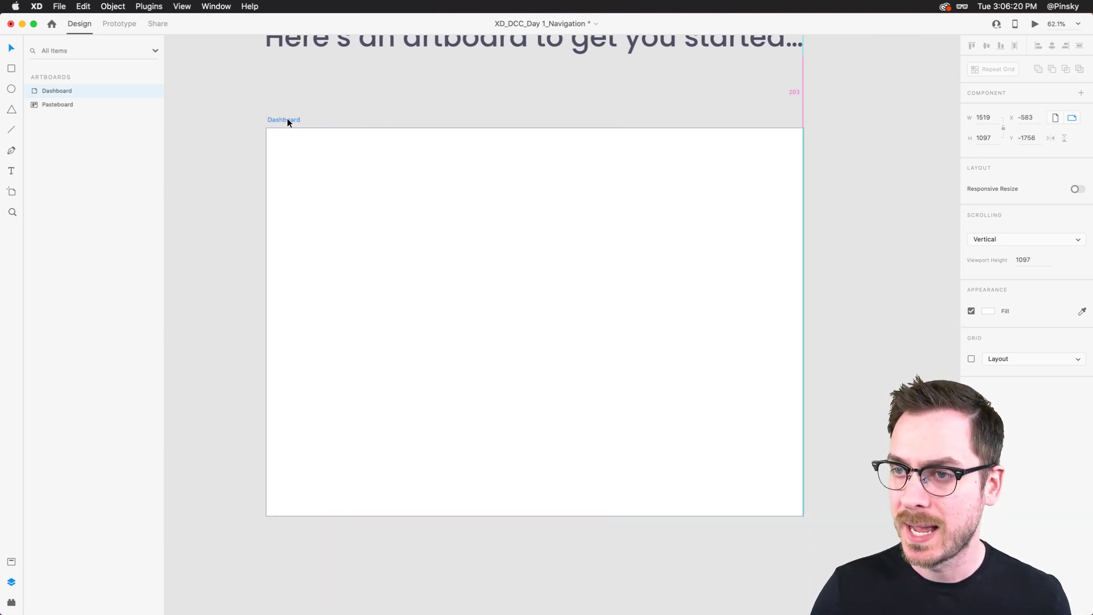
pyautogui.hscroll(1, 424, 197)
pyautogui.scroll(-1, 424, 197)
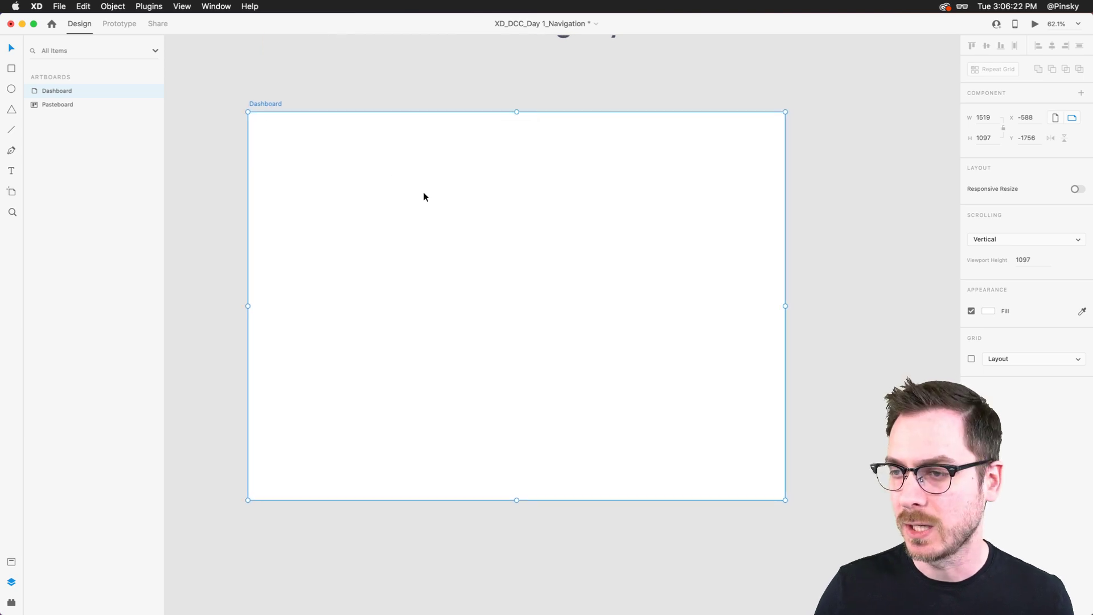
# Step: Change the Dashboard artboard's fill from white to a solid pale blue, about #E4EFF5
pyautogui.scroll(3, 424, 197)
pyautogui.rightClick(424, 197)
pyautogui.click(336, 181)
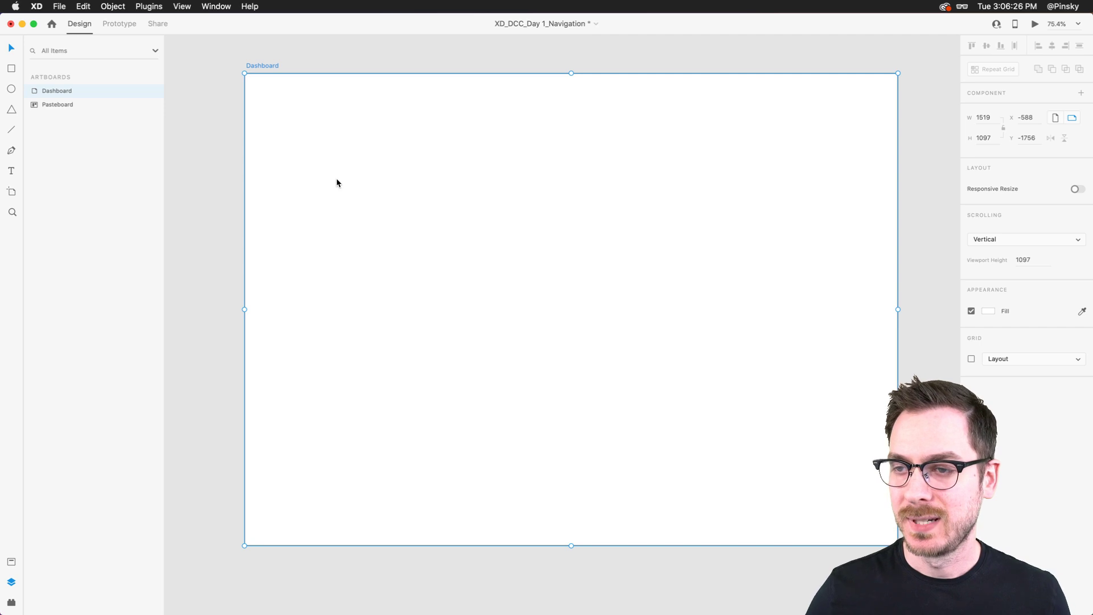
pyautogui.scroll(1, 333, 165)
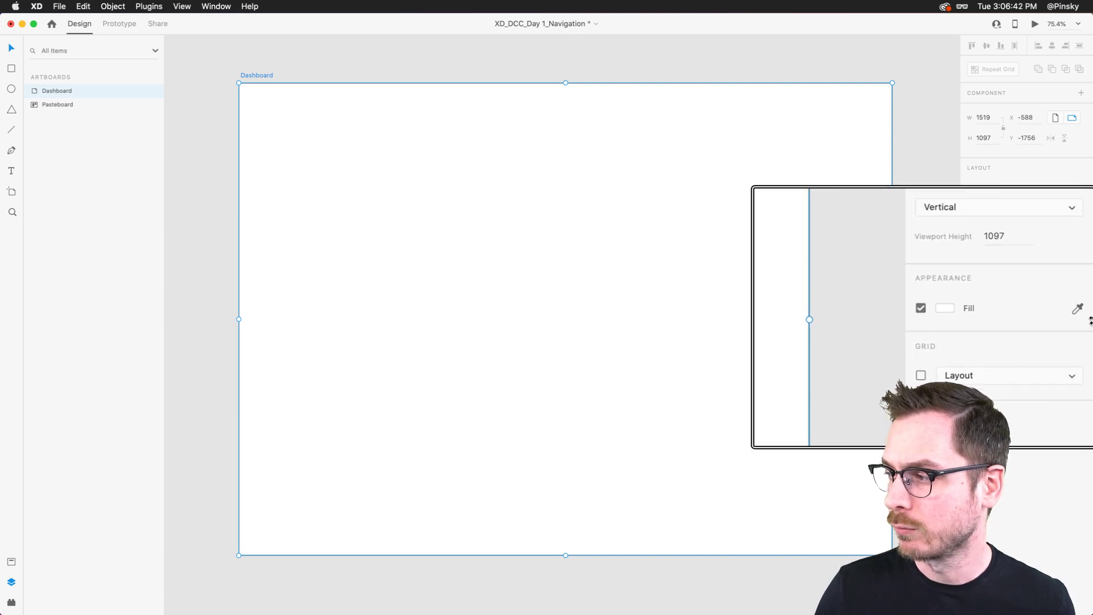
pyautogui.click(937, 309)
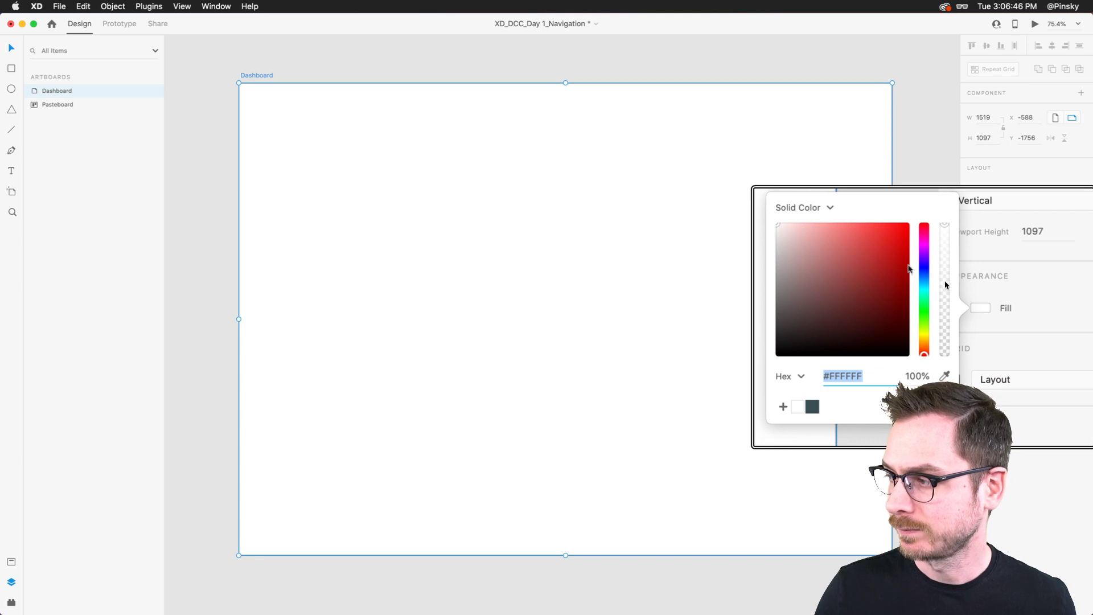
pyautogui.moveTo(949, 289); pyautogui.dragTo(949, 290)
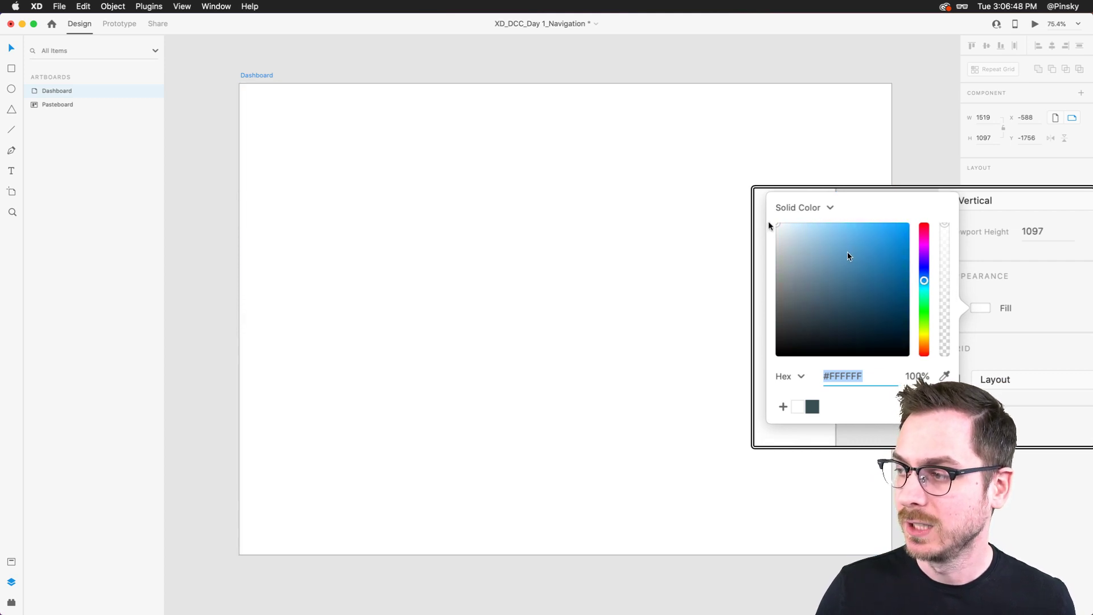
pyautogui.moveTo(848, 254); pyautogui.dragTo(897, 268)
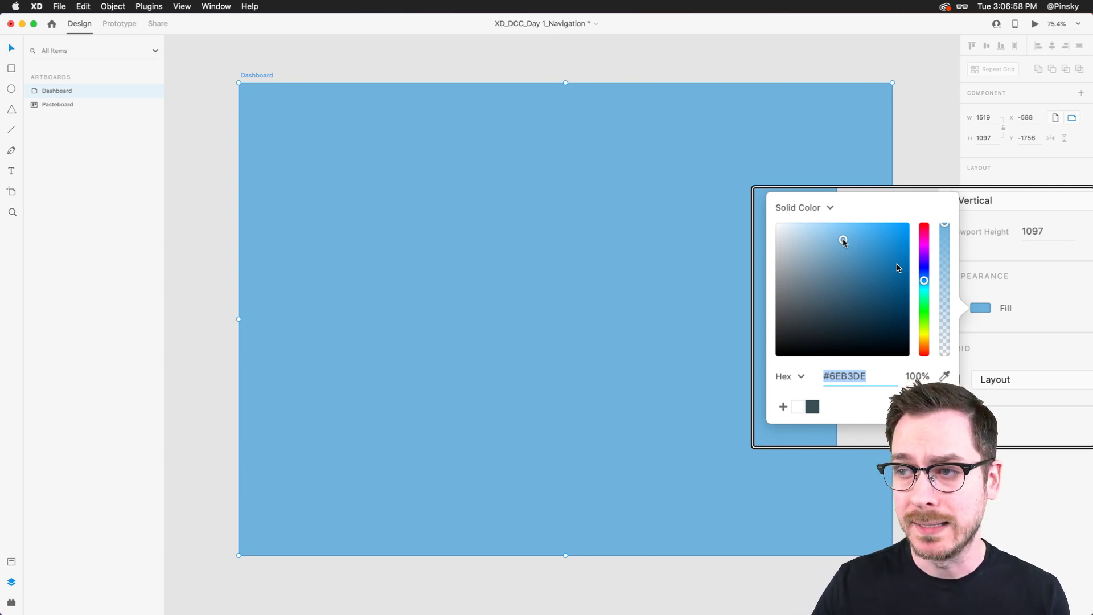
pyautogui.moveTo(795, 239); pyautogui.dragTo(787, 225)
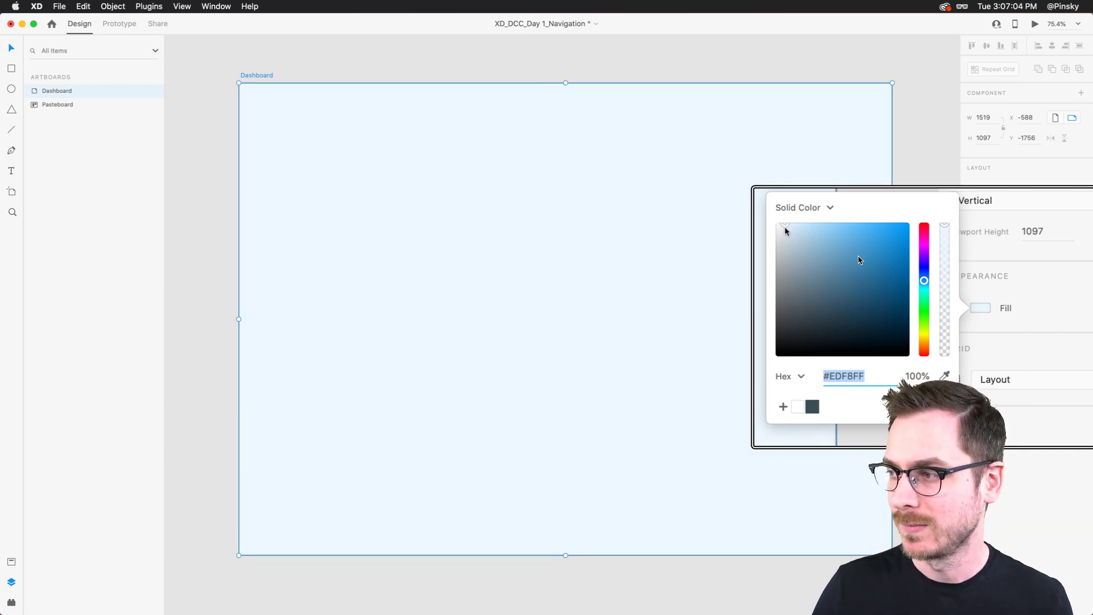
pyautogui.moveTo(785, 230); pyautogui.dragTo(788, 231)
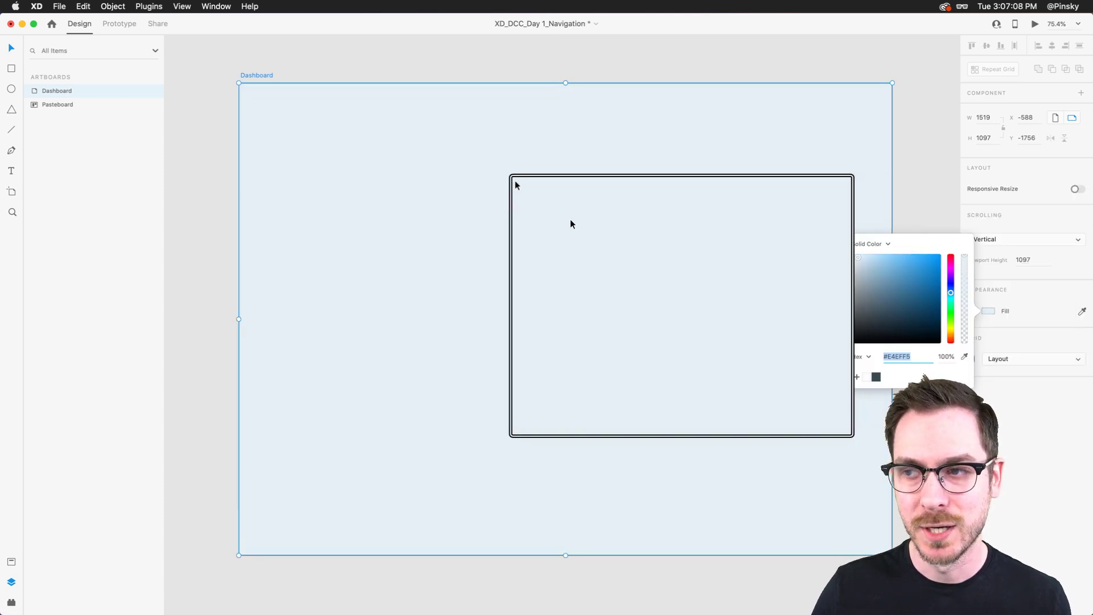
pyautogui.click(569, 218)
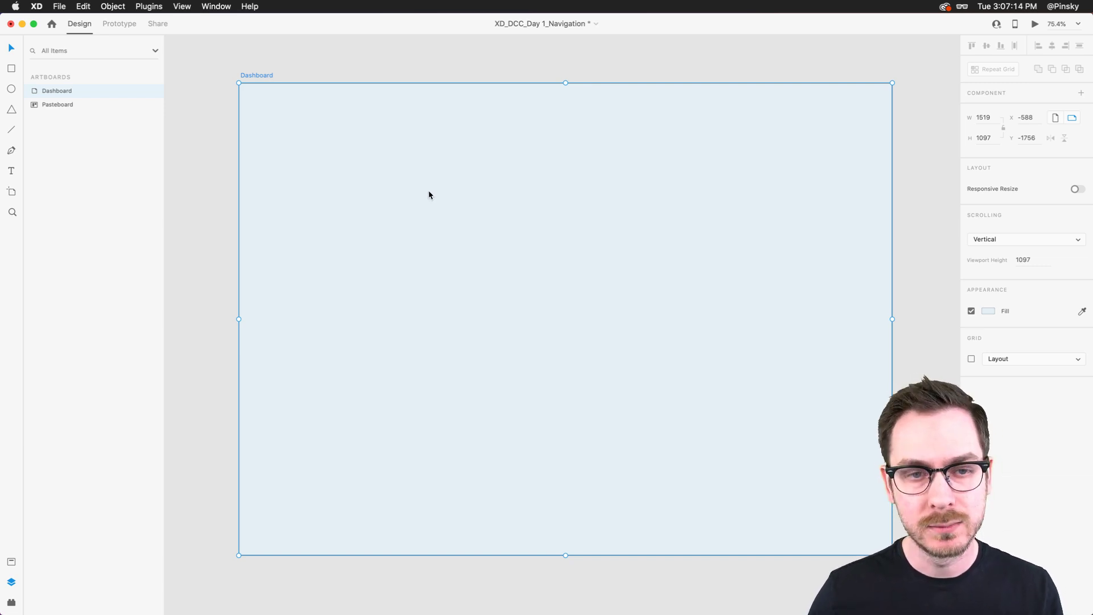
# Step: Draw a tall sidebar rectangle about 155 by 1014 along the Dashboard artboard's left side, positioned at about X 38, Y 42
pyautogui.hscroll(1, 429, 194)
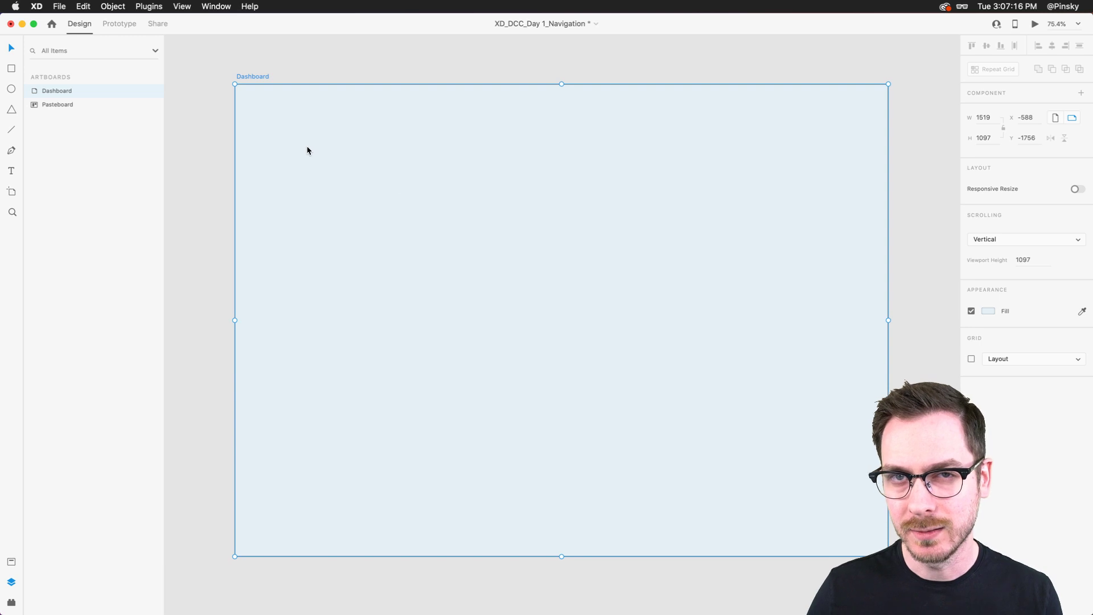
pyautogui.hscroll(4, 308, 150)
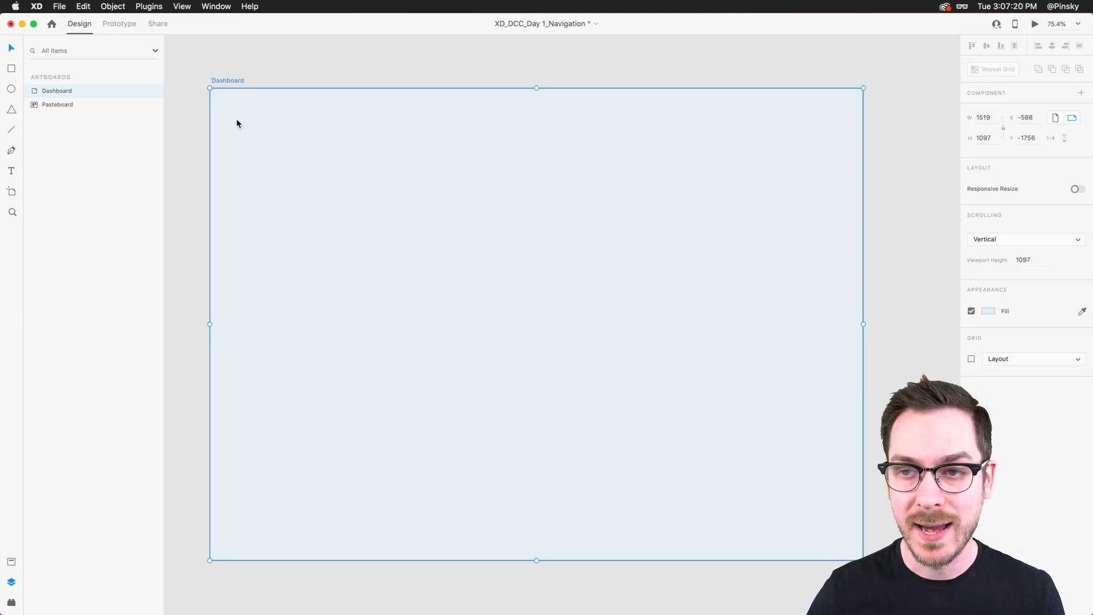
pyautogui.click(11, 71)
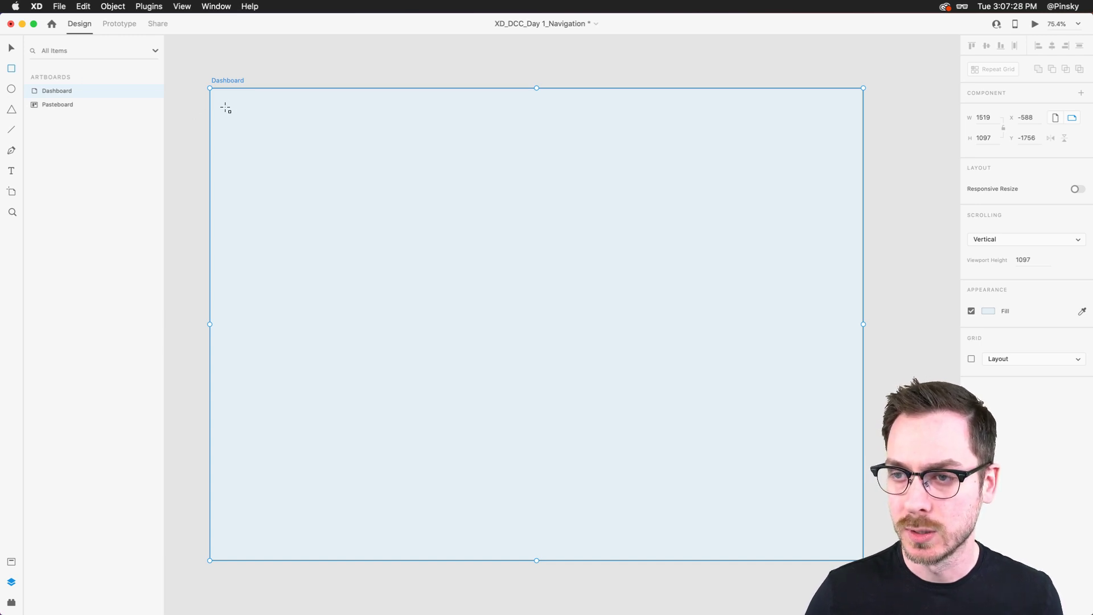
pyautogui.moveTo(226, 107)
pyautogui.mouseDown()
pyautogui.moveTo(317, 214)
pyautogui.moveTo(369, 432)
pyautogui.moveTo(294, 544)
pyautogui.mouseUp()
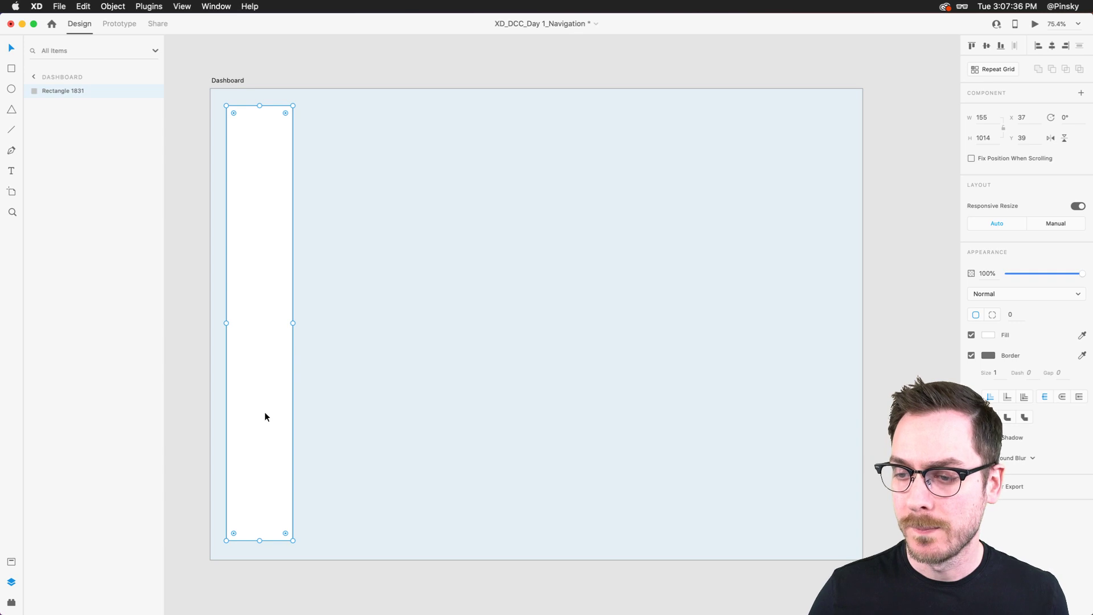
pyautogui.moveTo(265, 416); pyautogui.dragTo(264, 414)
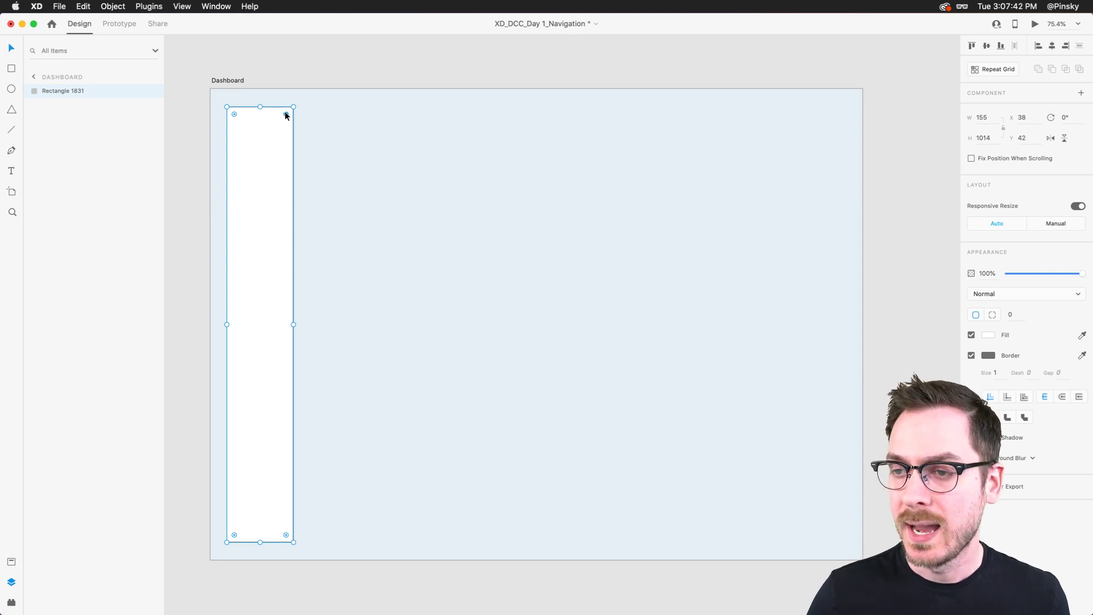
# Step: Round all four corners of the sidebar rectangle with a radius of 24 and remove its border
pyautogui.scroll(10, 246, 106)
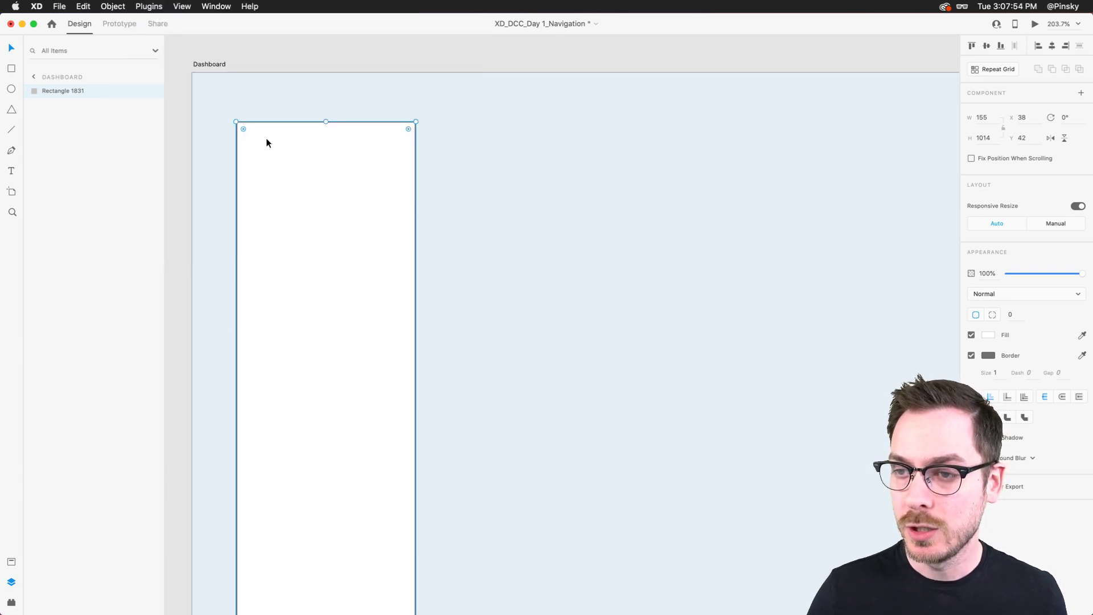
pyautogui.moveTo(243, 129); pyautogui.dragTo(256, 146)
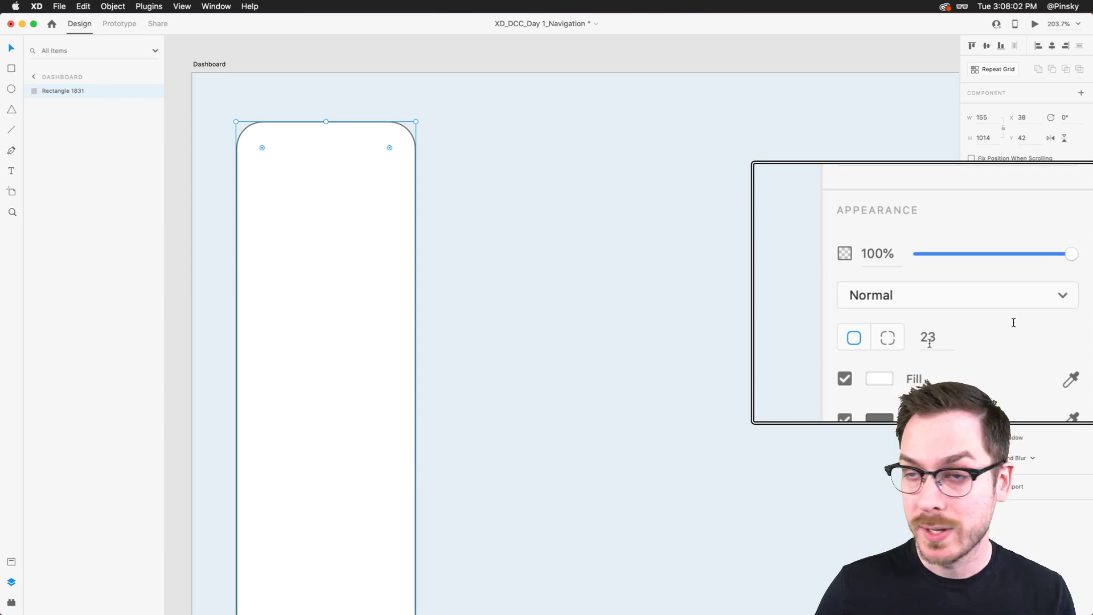
pyautogui.click(940, 336)
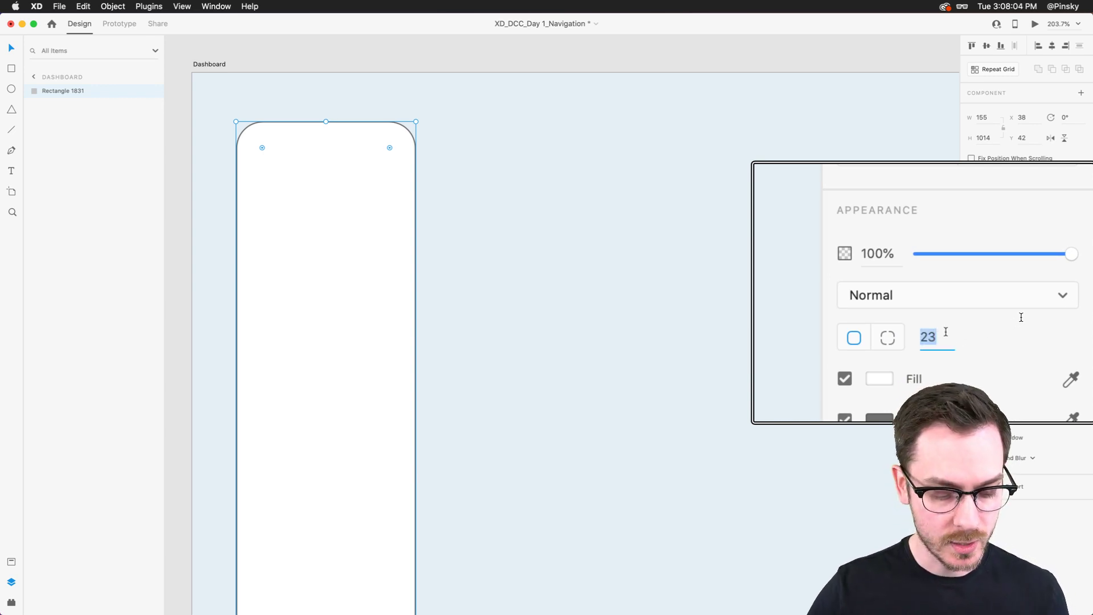
pyautogui.write('24')
pyautogui.press('Return')
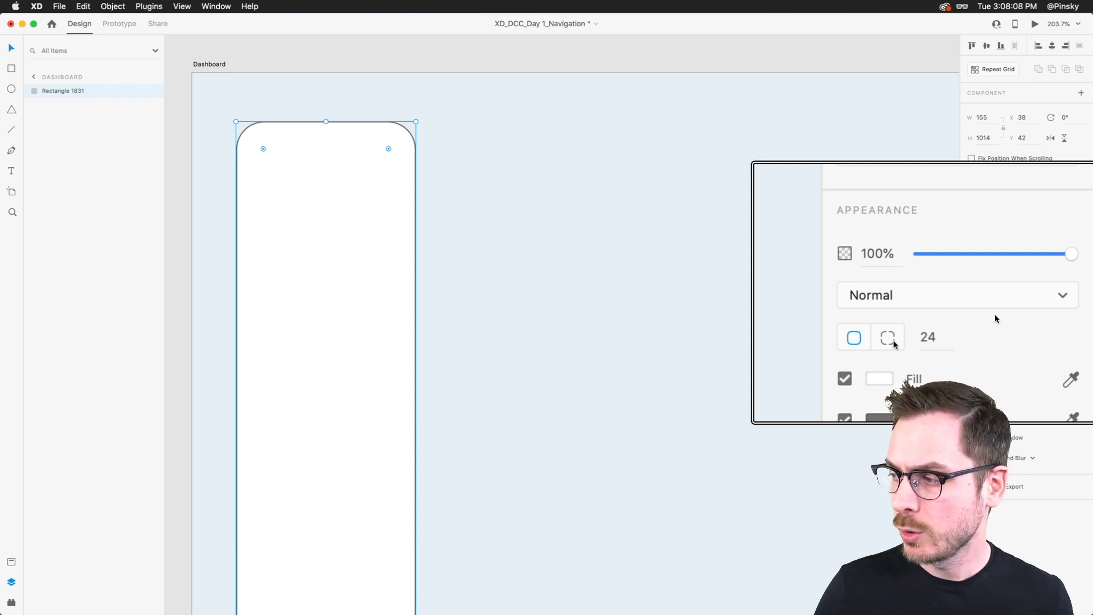
pyautogui.click(892, 343)
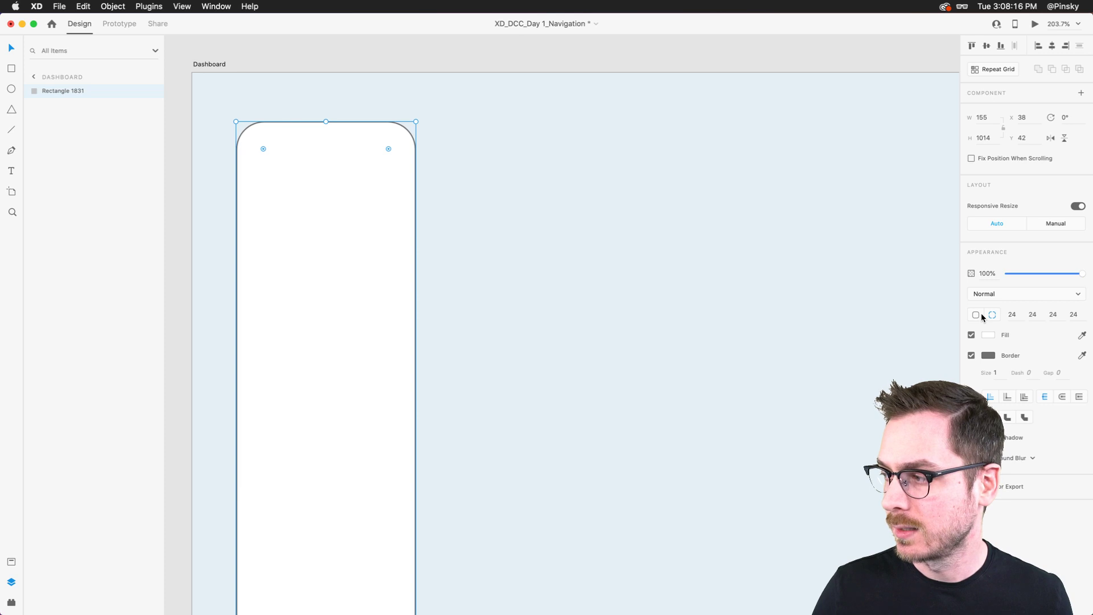
pyautogui.click(980, 314)
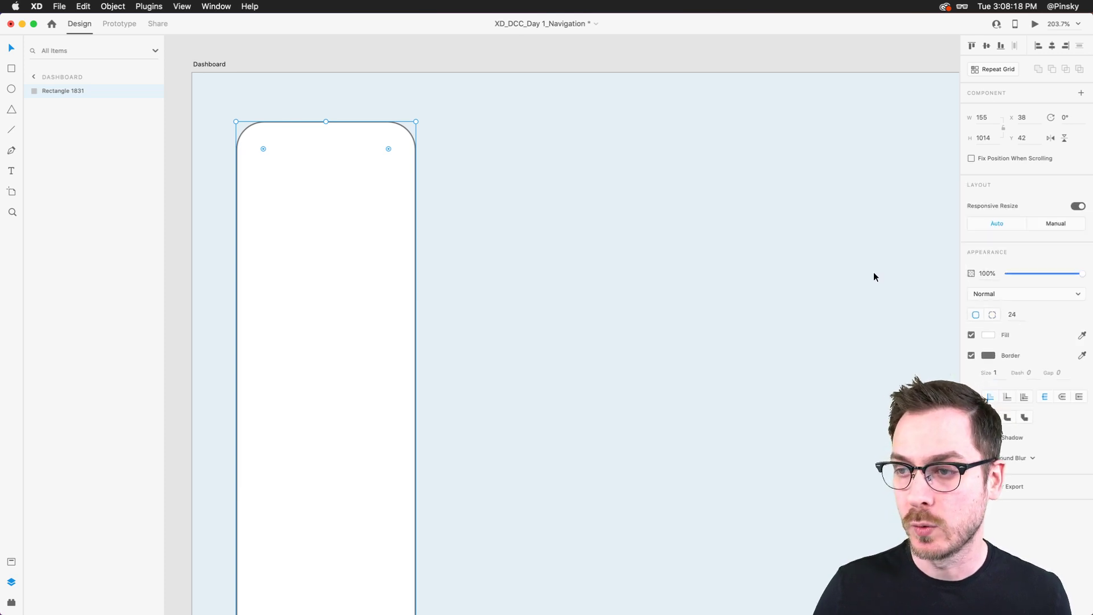
pyautogui.click(970, 356)
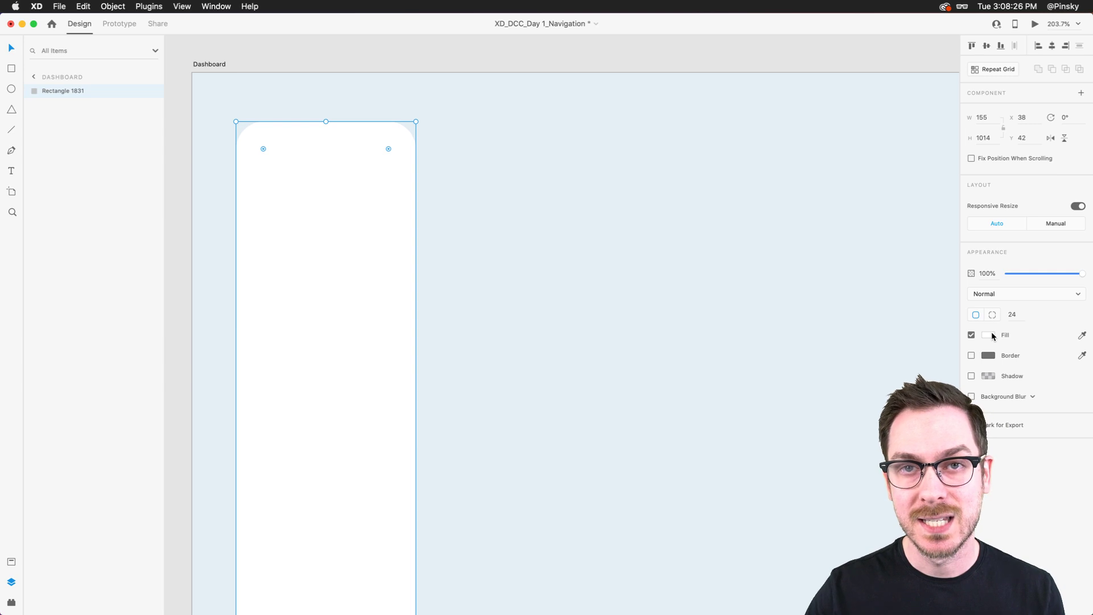
# Step: Change the sidebar rectangle's fill to a linear gradient and make its starting colour a bright pink
pyautogui.scroll(-3, 447, 197)
pyautogui.scroll(-5, 447, 197)
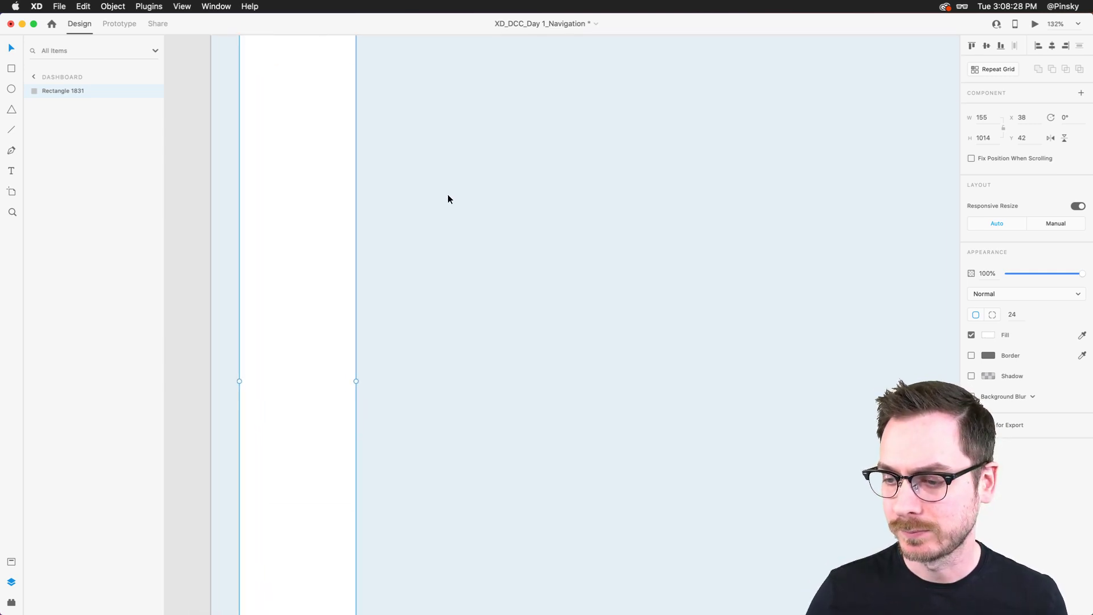
pyautogui.scroll(-4, 448, 196)
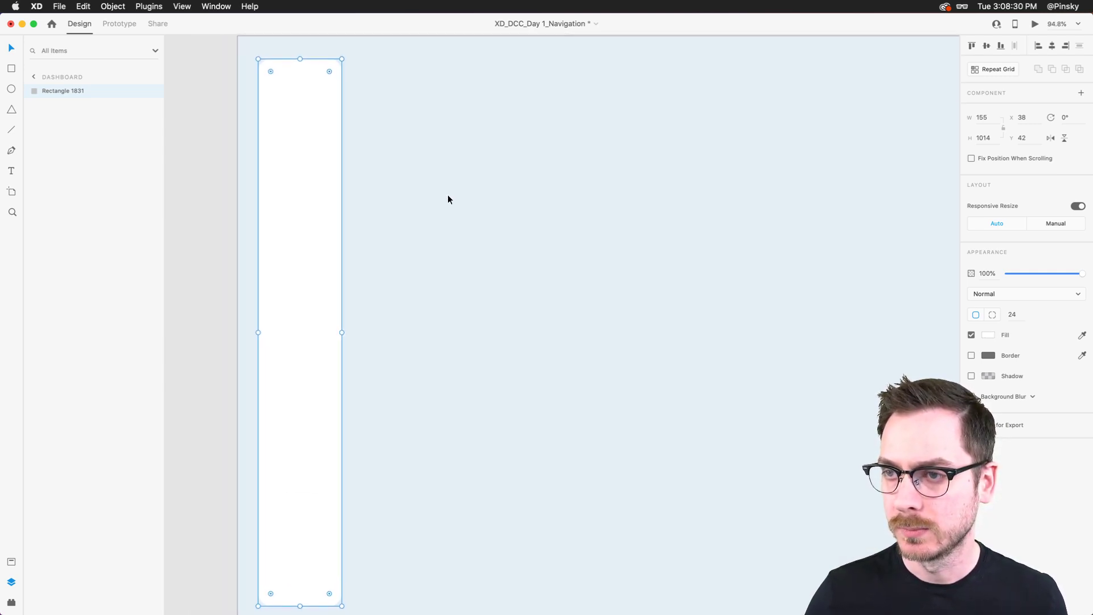
pyautogui.click(989, 336)
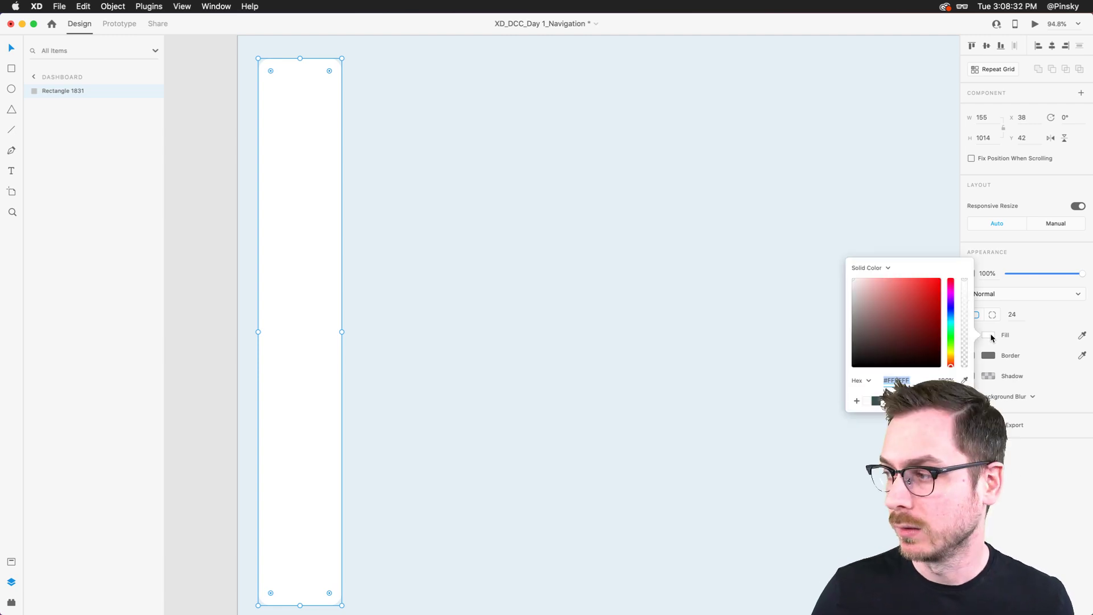
pyautogui.click(880, 269)
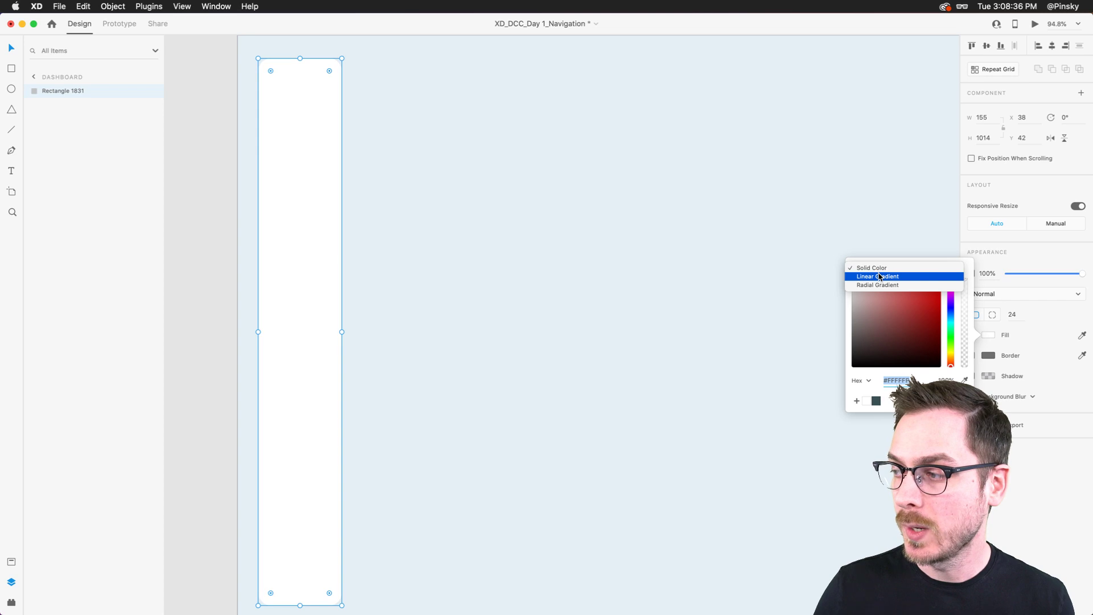
pyautogui.click(878, 276)
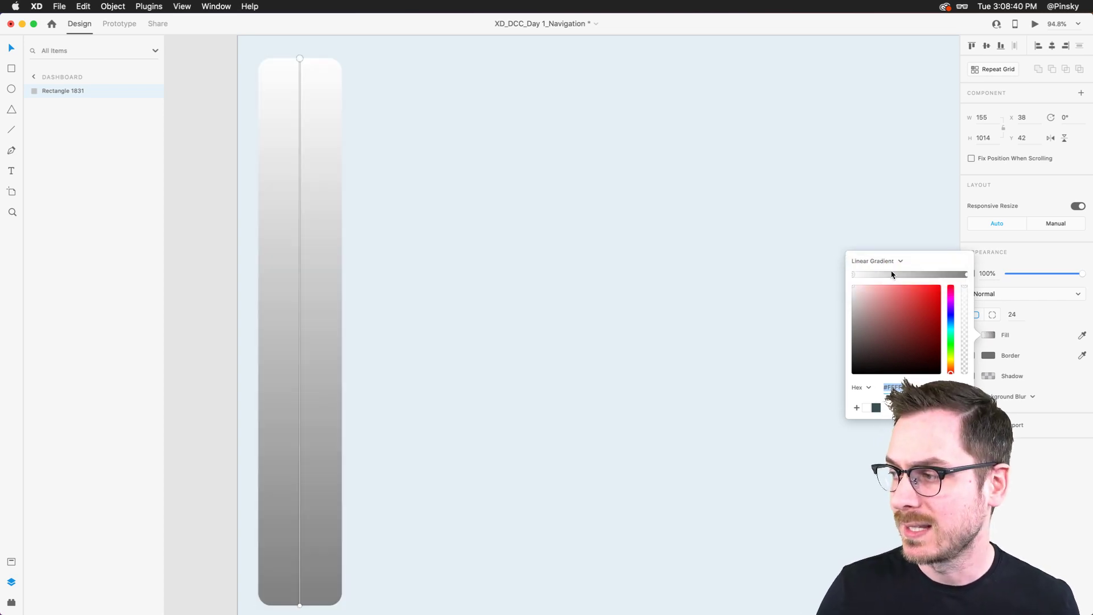
pyautogui.moveTo(957, 339)
pyautogui.mouseDown()
pyautogui.moveTo(950, 292)
pyautogui.moveTo(924, 290)
pyautogui.moveTo(953, 293)
pyautogui.mouseUp()
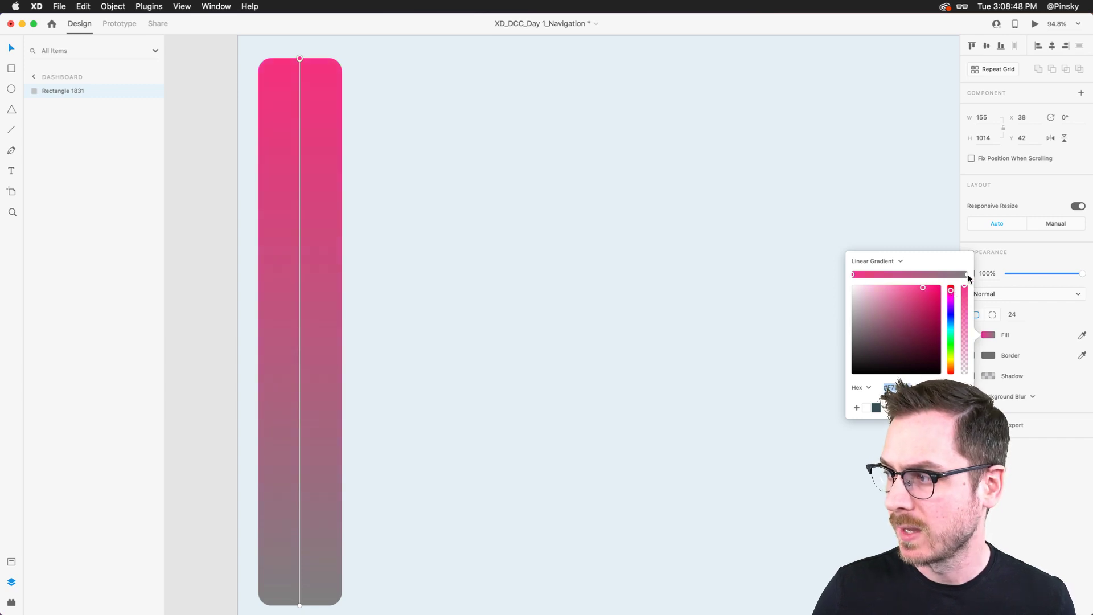
# Step: Sample the sidebar's pink for the gradient's end stop and shift its hue slightly towards magenta
pyautogui.click(966, 274)
pyautogui.click(967, 387)
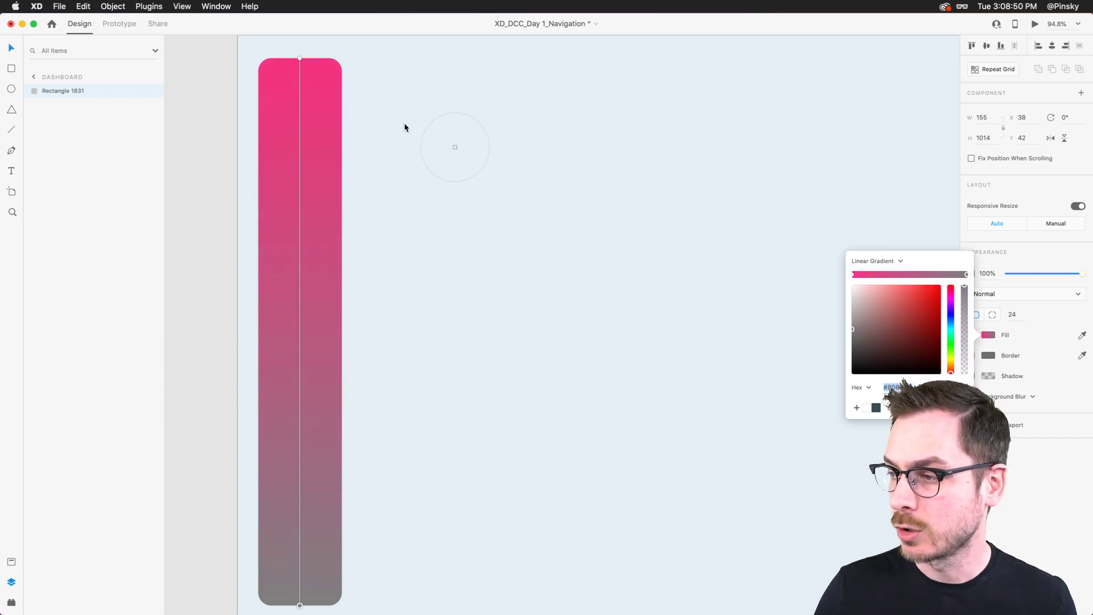
pyautogui.click(289, 72)
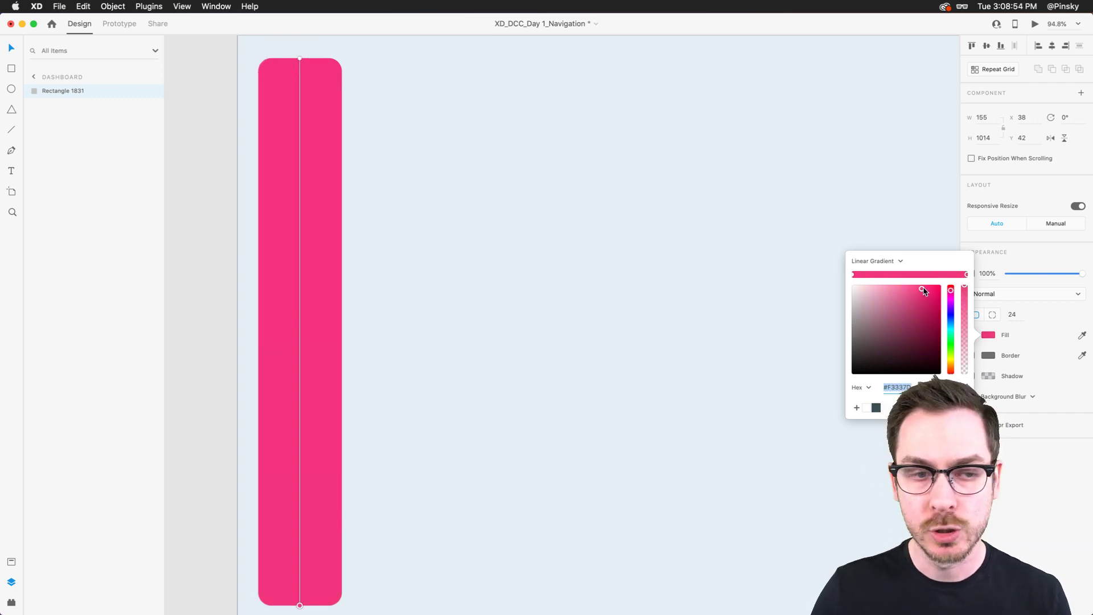
pyautogui.click(950, 295)
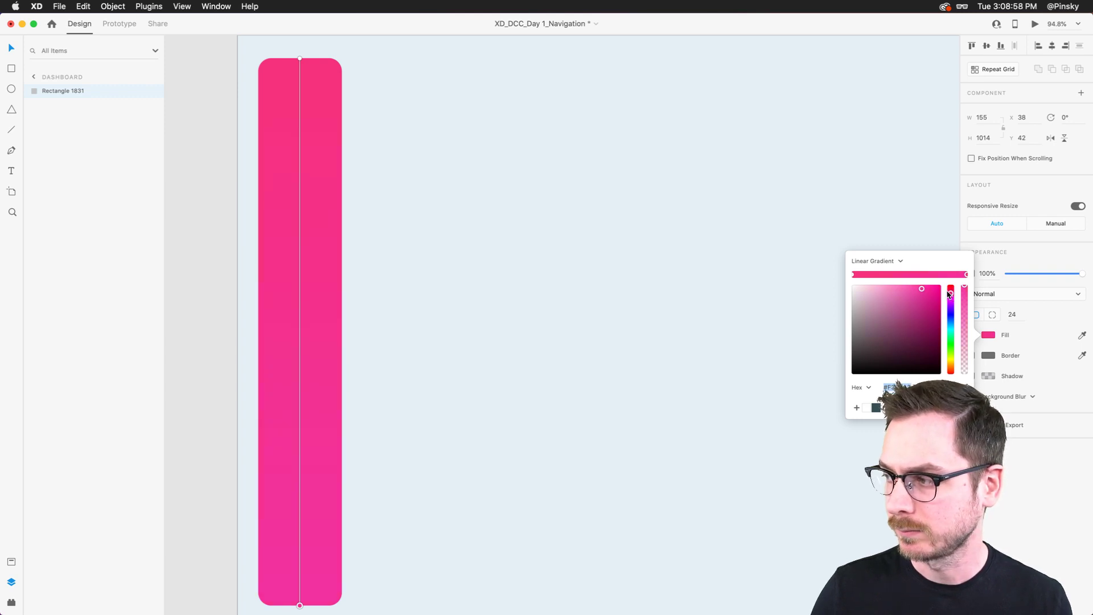
pyautogui.click(923, 289)
pyautogui.click(925, 289)
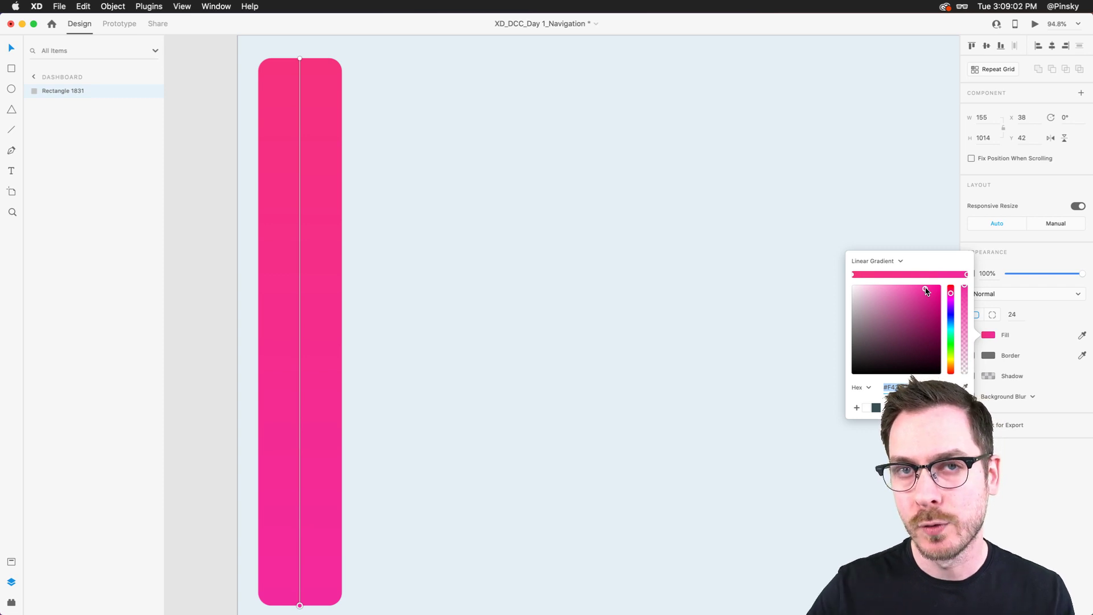
pyautogui.click(1048, 467)
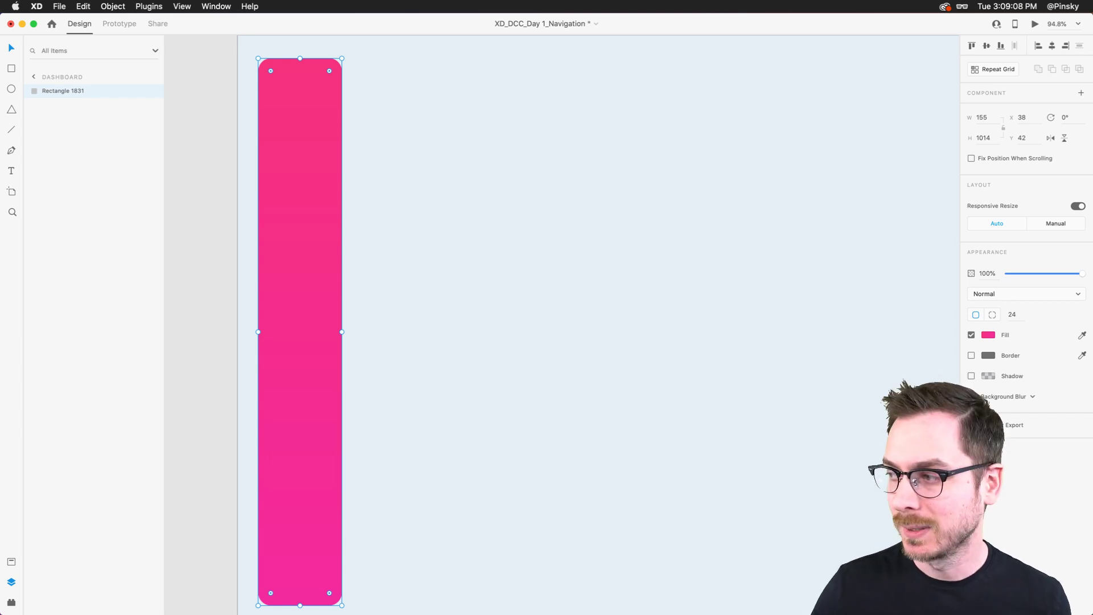
# Step: Try a much darker magenta for the end stop of the sidebar's gradient
pyautogui.click(988, 335)
pyautogui.moveTo(932, 306); pyautogui.dragTo(941, 328)
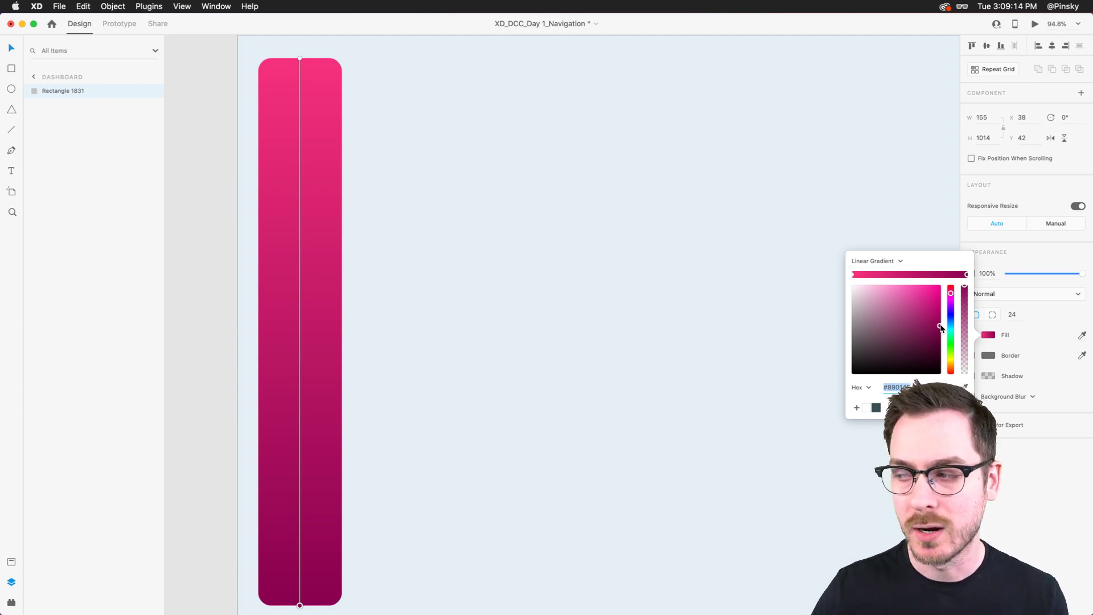
pyautogui.click(1050, 489)
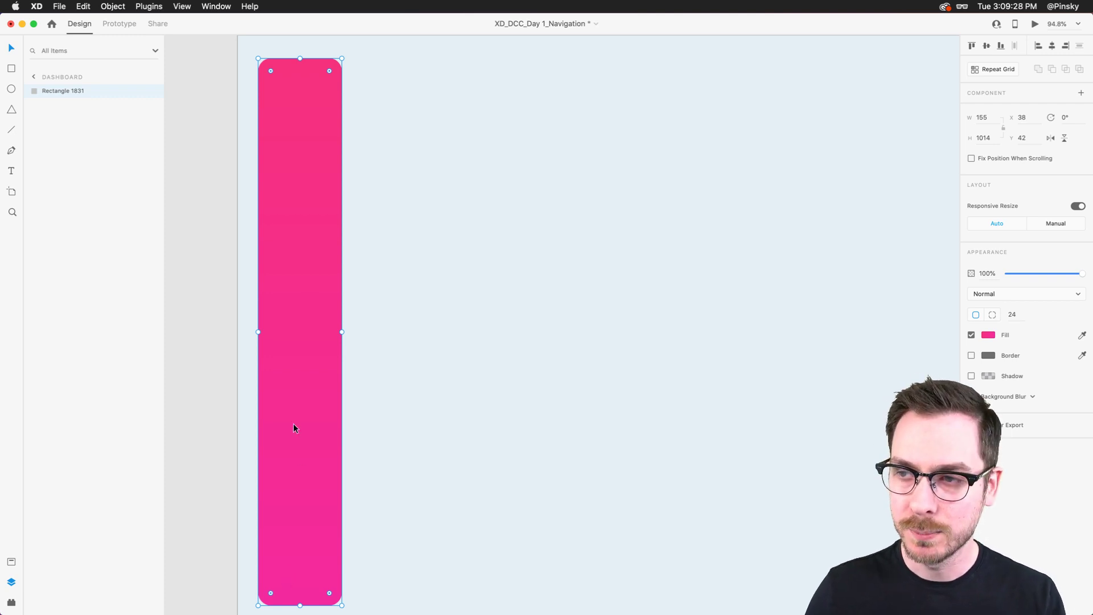
# Step: Rename the sidebar rectangle's layer to "Navigation Bar"
pyautogui.doubleClick(61, 92)
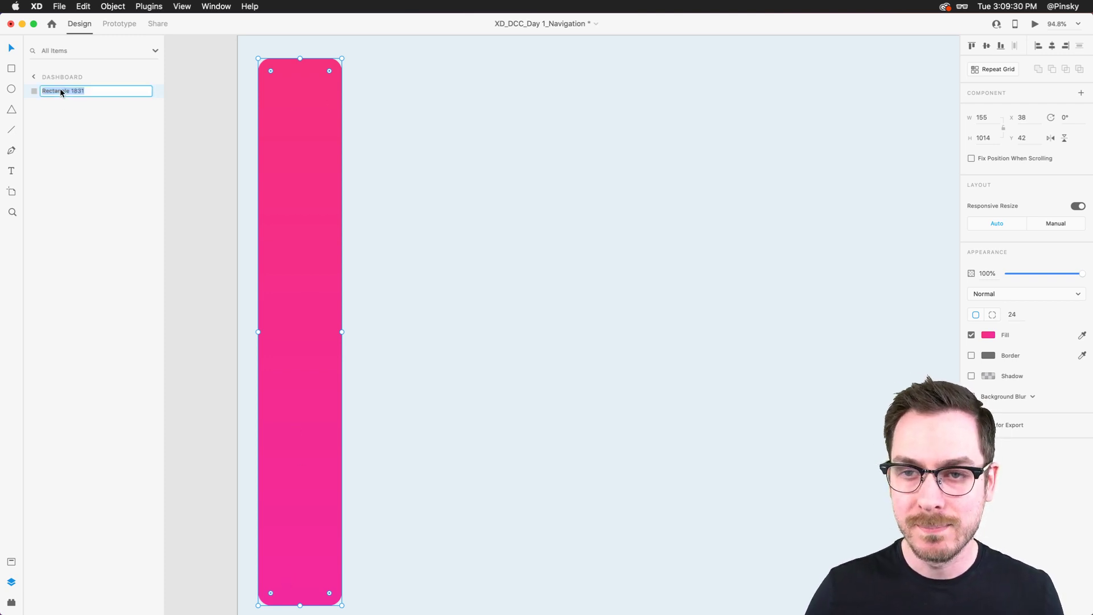
pyautogui.write('Navigation Bar')
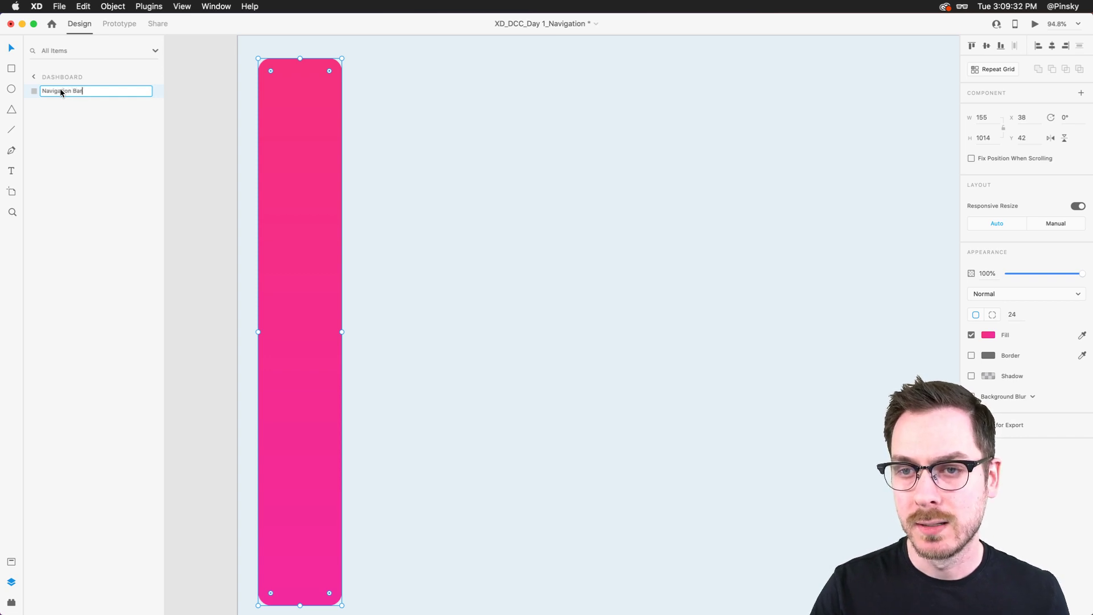
pyautogui.press('Return')
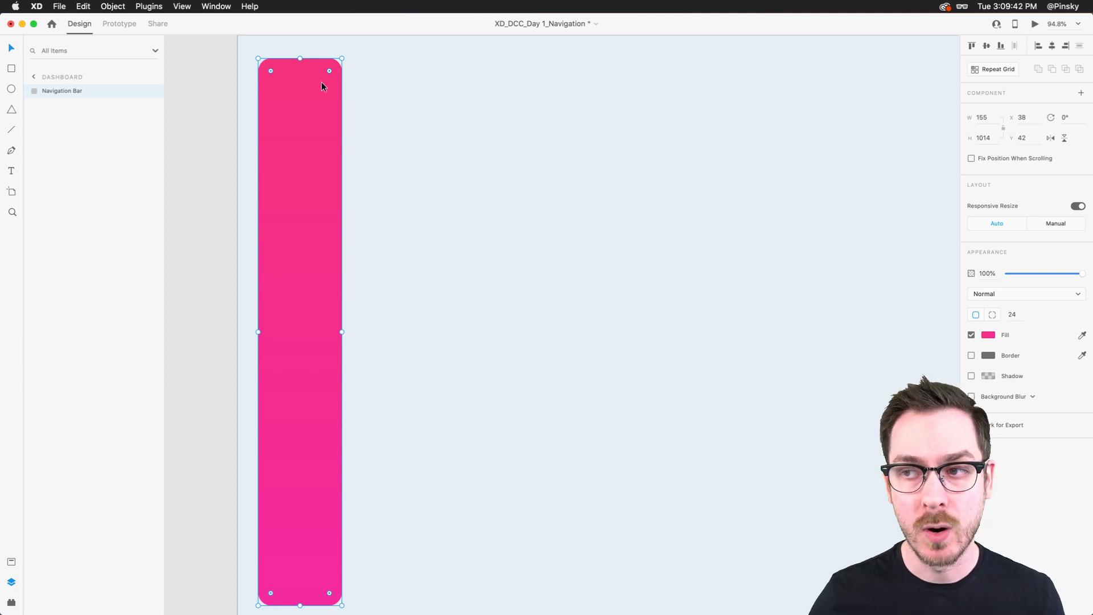
# Step: Draw a 72 by 72 white circle near the navigation bar's upper end, centre it horizontally on the bar and remove its border
pyautogui.scroll(5, 303, 72)
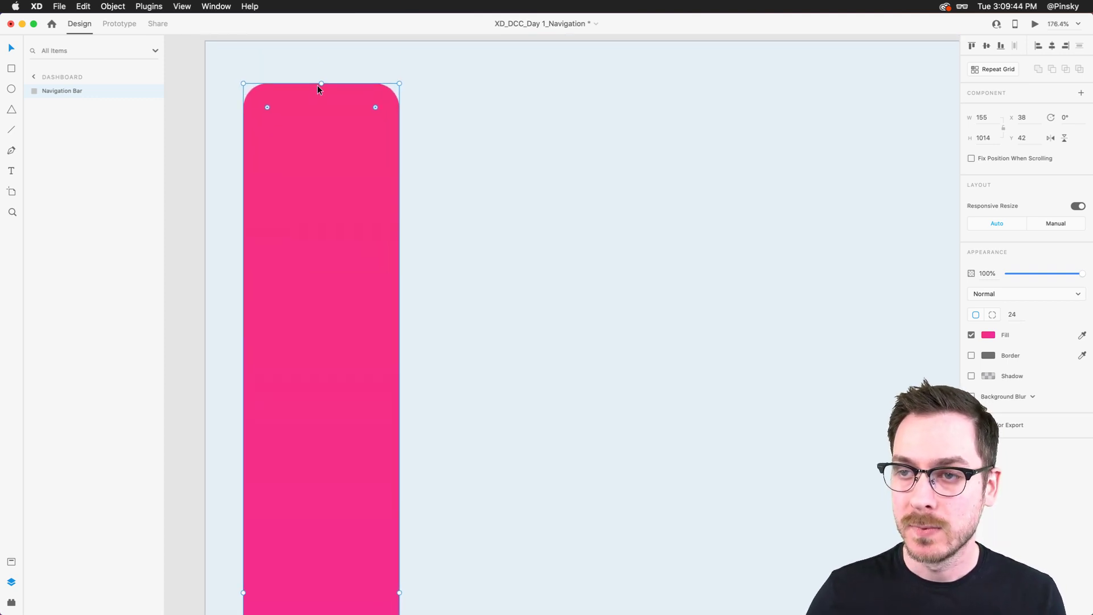
pyautogui.scroll(2, 317, 85)
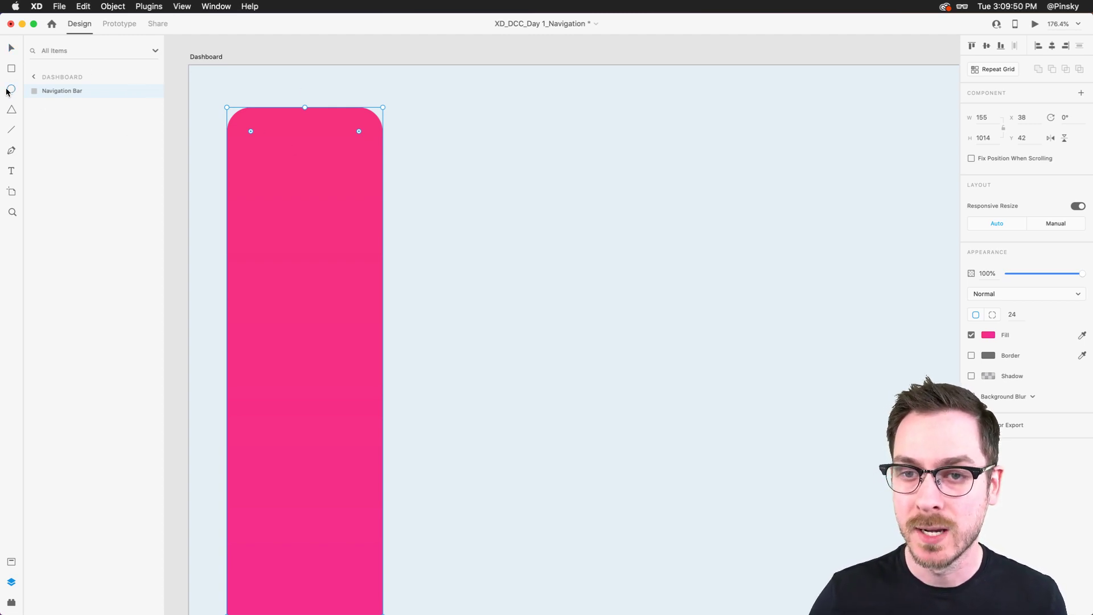
pyautogui.moveTo(271, 141); pyautogui.dragTo(343, 213)
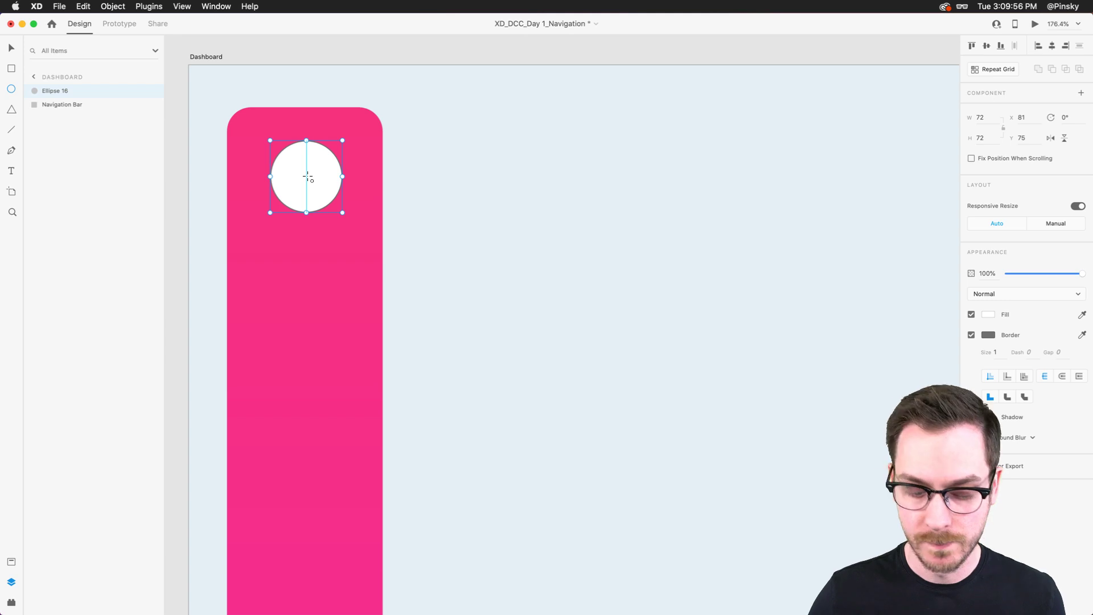
pyautogui.moveTo(310, 171); pyautogui.dragTo(307, 174)
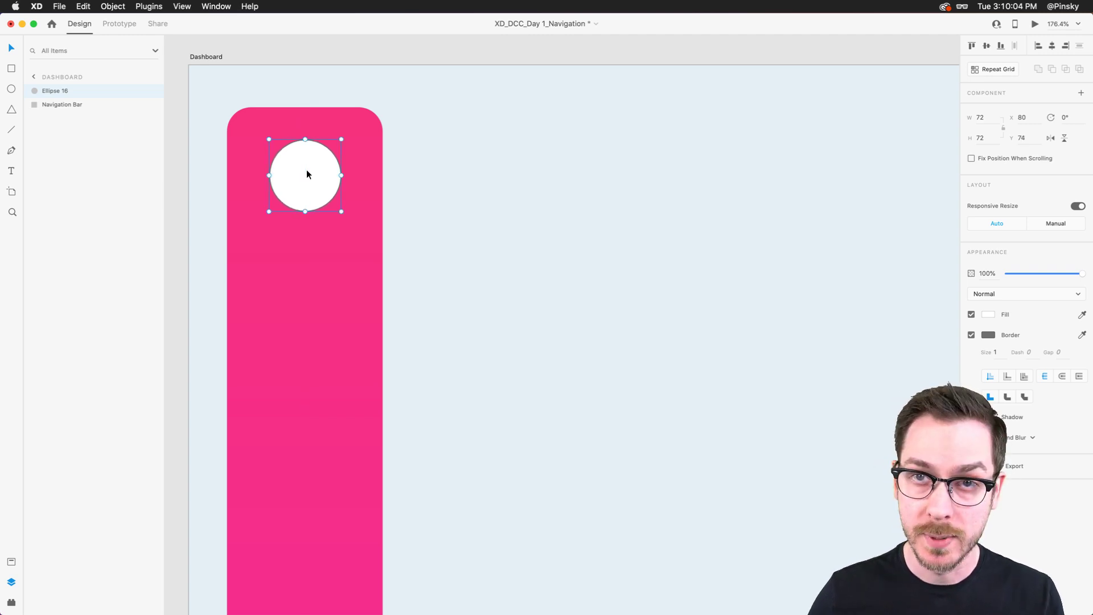
pyautogui.click(971, 336)
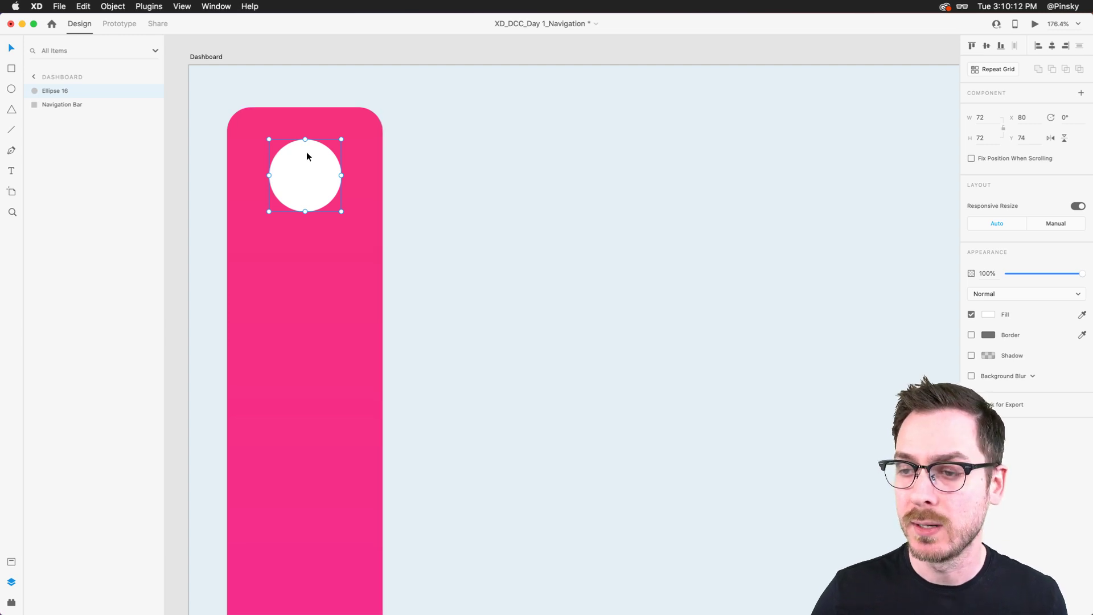
# Step: Try adding a "+" text character on the white circle
pyautogui.scroll(5, 306, 151)
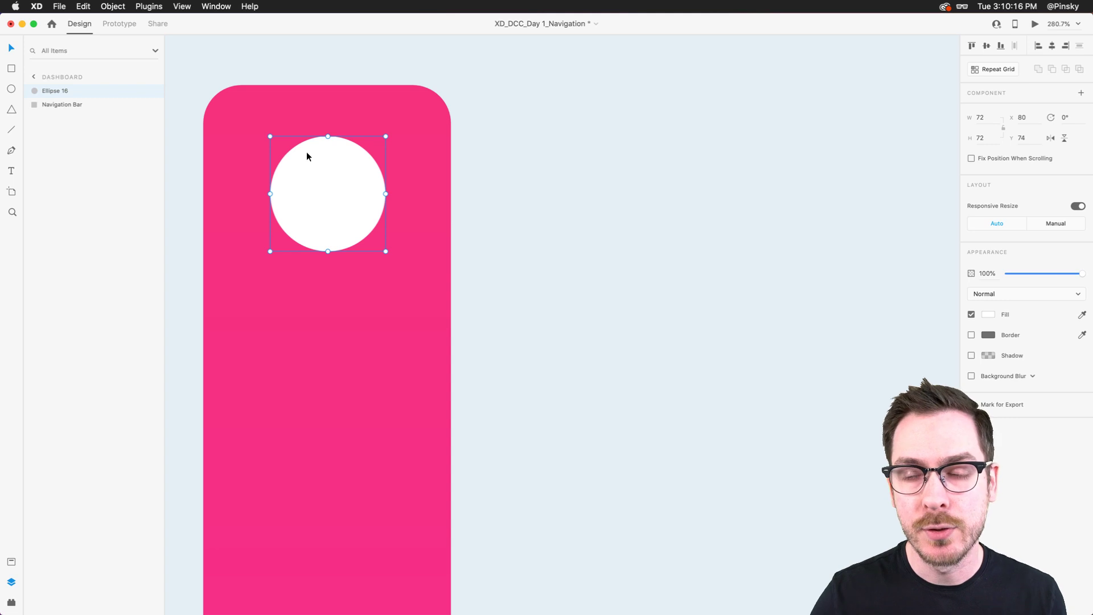
pyautogui.click(322, 194)
pyautogui.write('+')
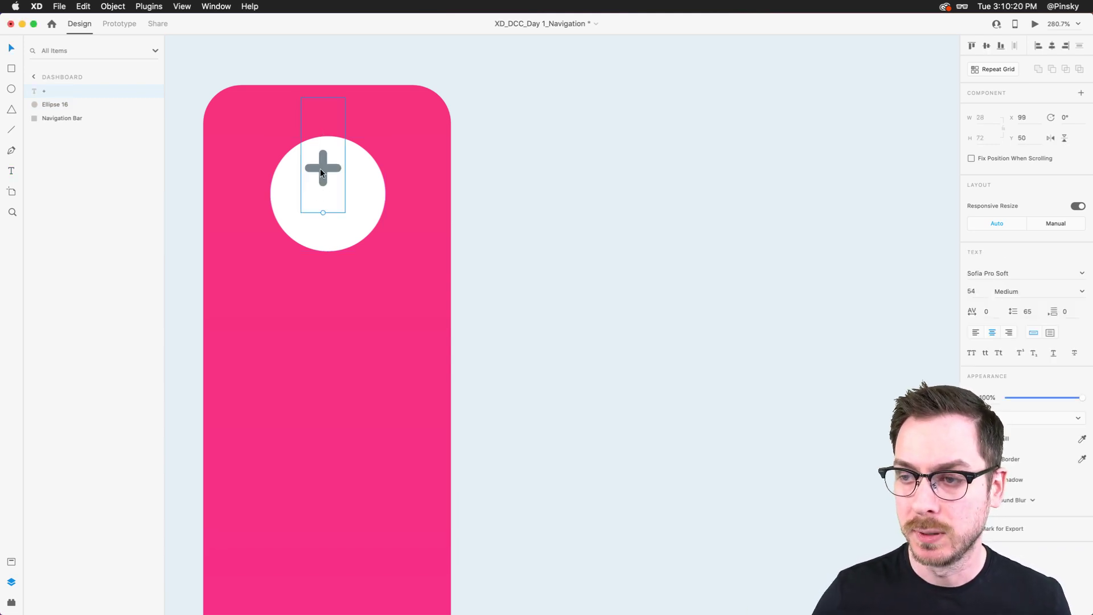
pyautogui.press('super+z')
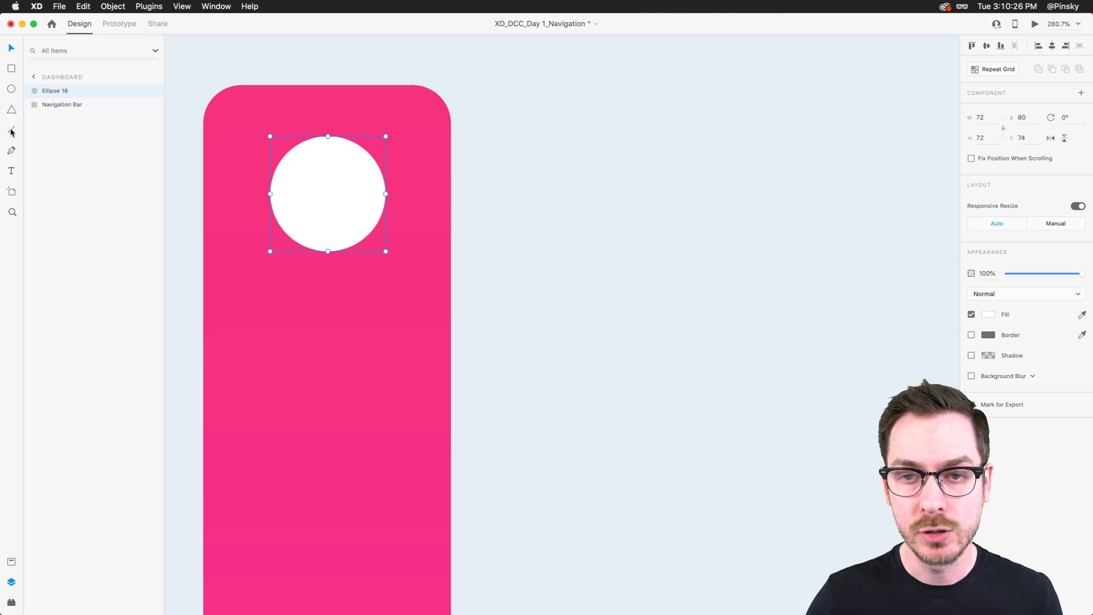
# Step: Draw a vertical line 28 long inside the white circle and give it round caps and a border size of 6
pyautogui.click(11, 131)
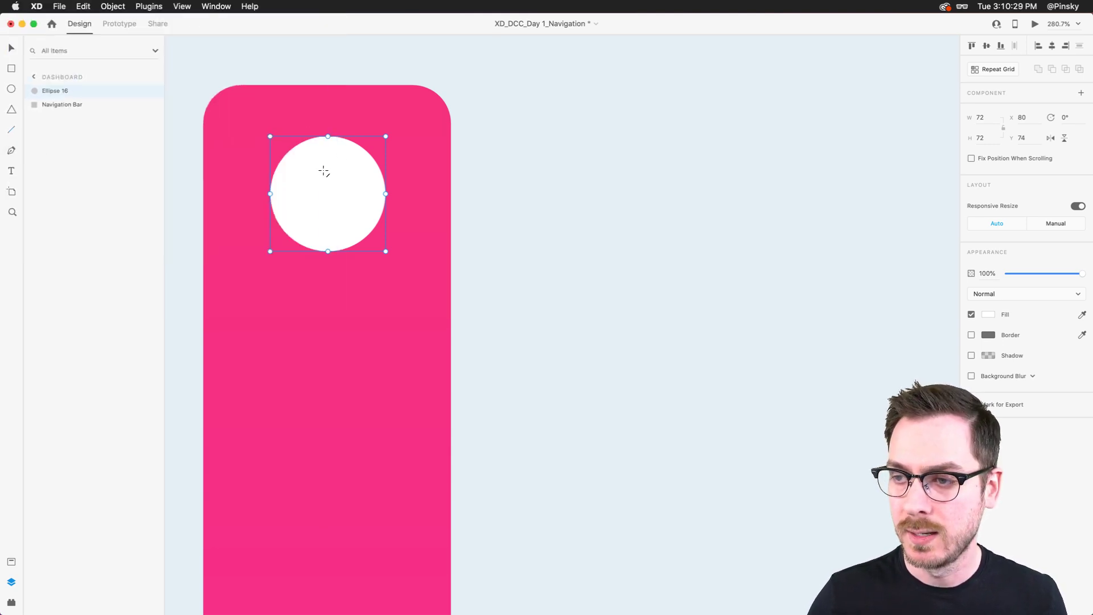
pyautogui.moveTo(327, 166); pyautogui.dragTo(330, 212)
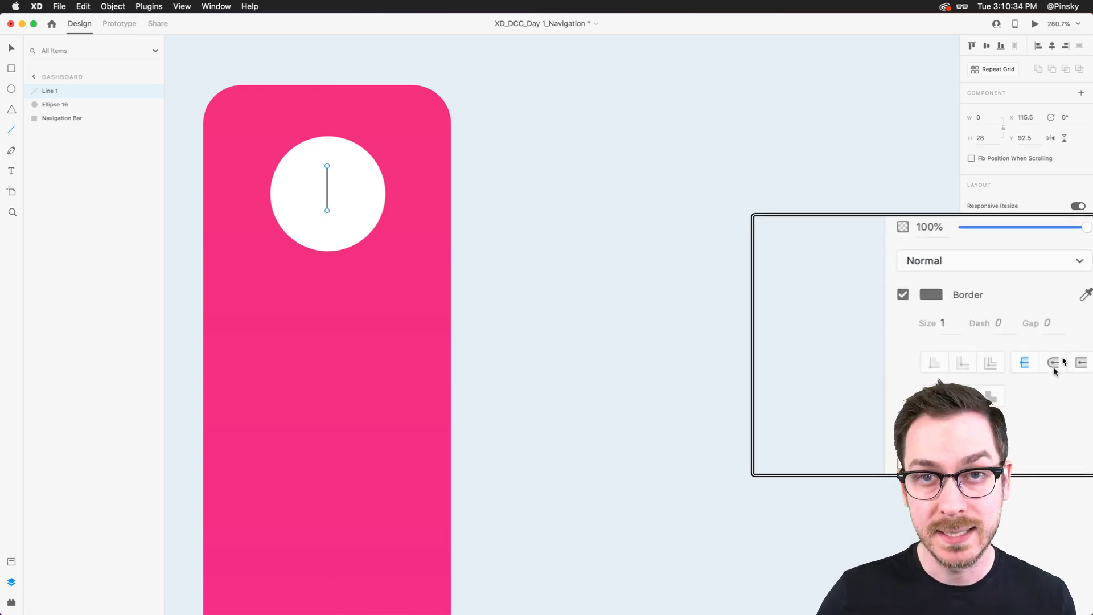
pyautogui.click(949, 322)
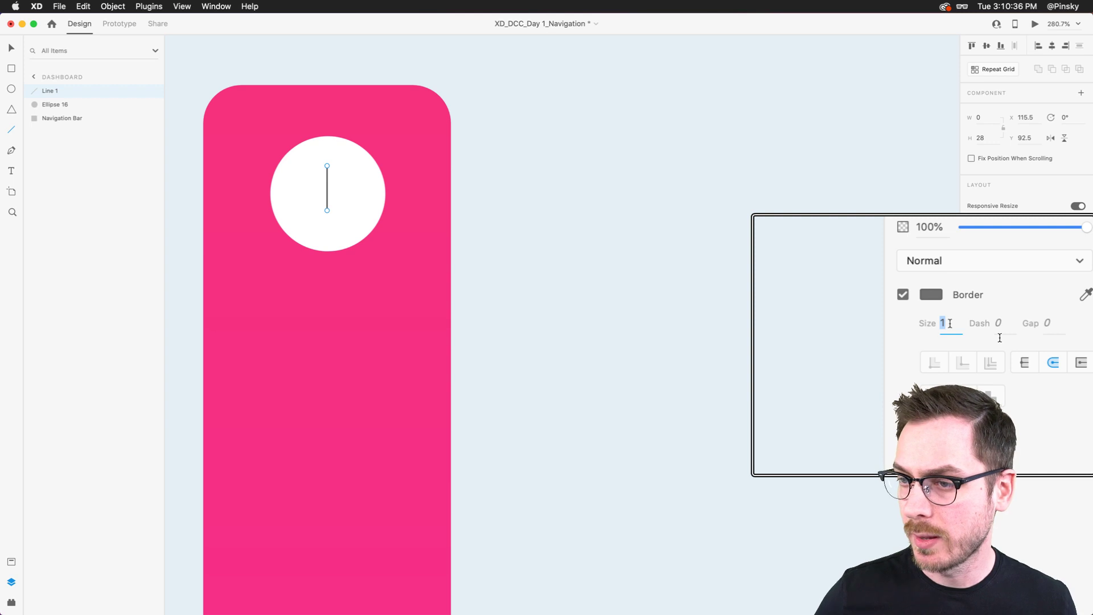
pyautogui.press('Up')
pyautogui.press('Up')
pyautogui.press('Up')
pyautogui.press('Up')
pyautogui.press('Up')
pyautogui.press('Up')
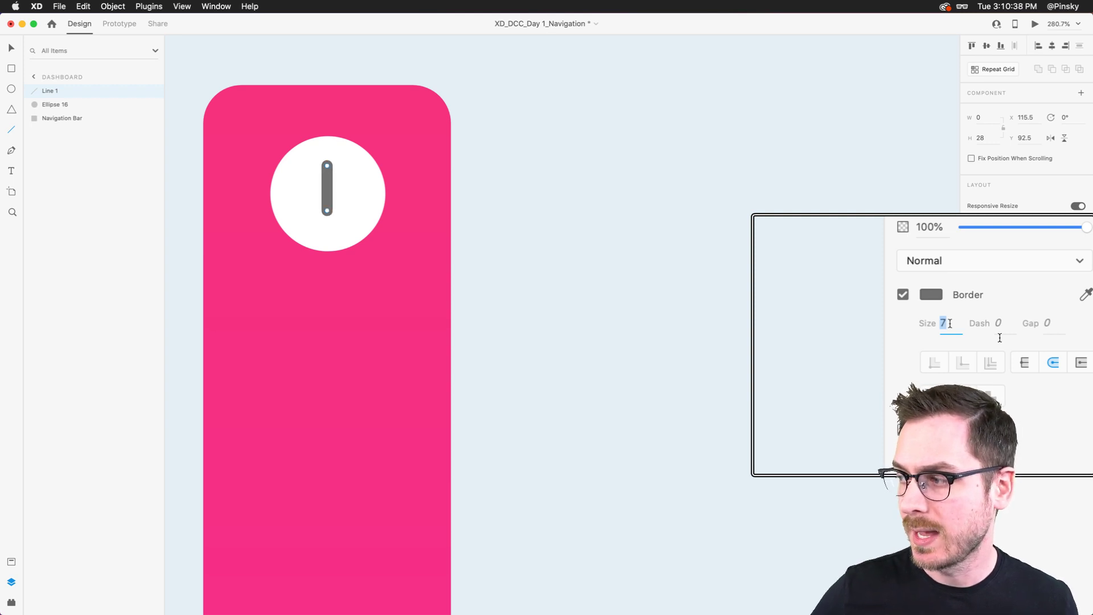
pyautogui.press('Down')
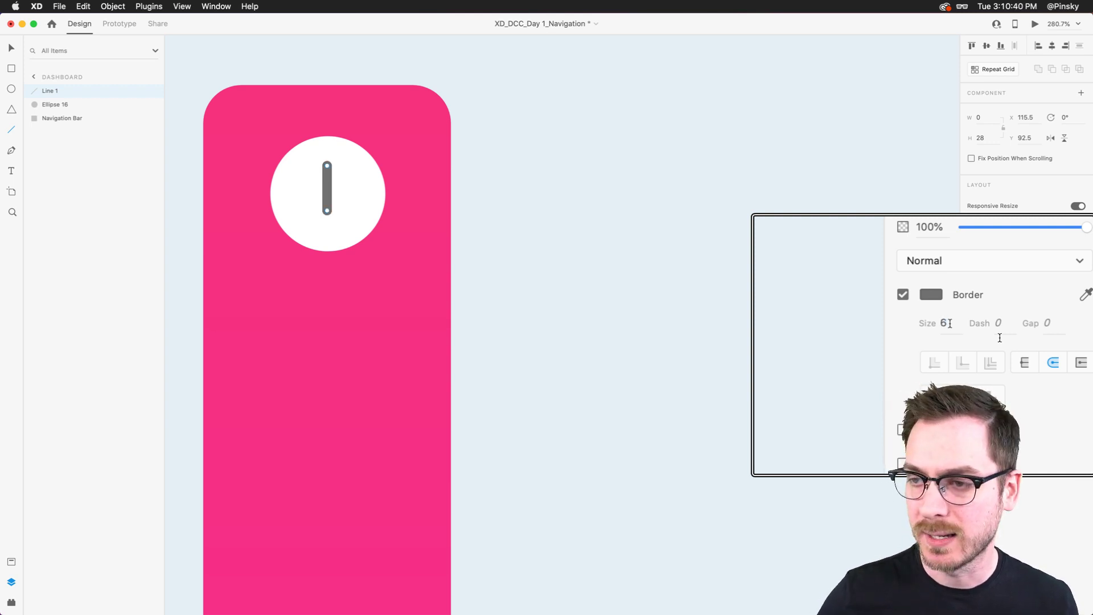
# Step: Centre the line in the white circle, then duplicate it and rotate the copy to 90° to form a plus sign
pyautogui.press('v')
pyautogui.moveTo(329, 184); pyautogui.dragTo(329, 191)
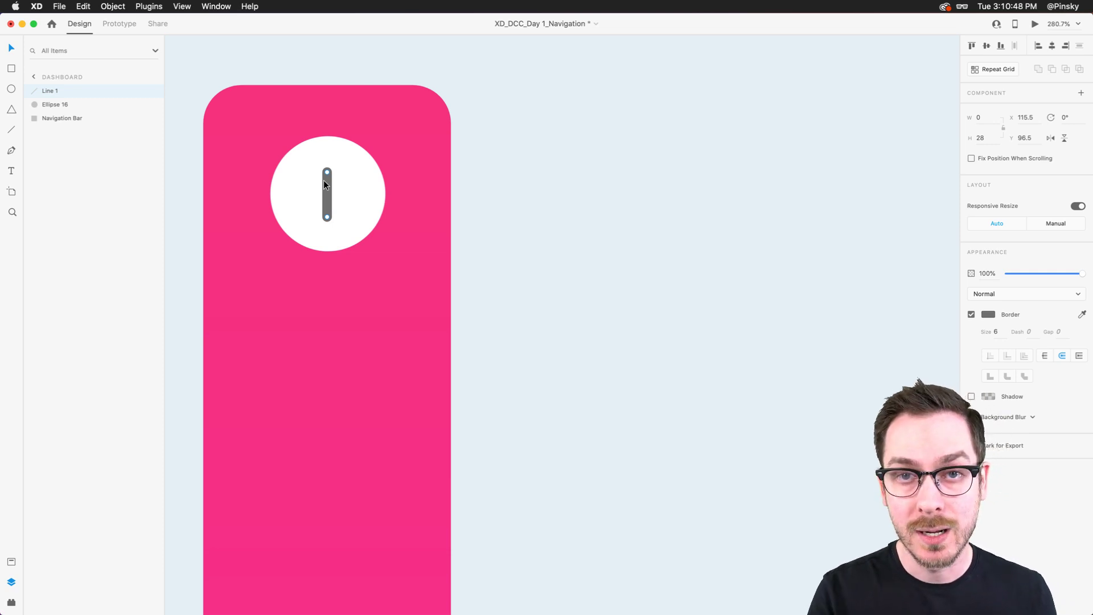
pyautogui.press('super+d')
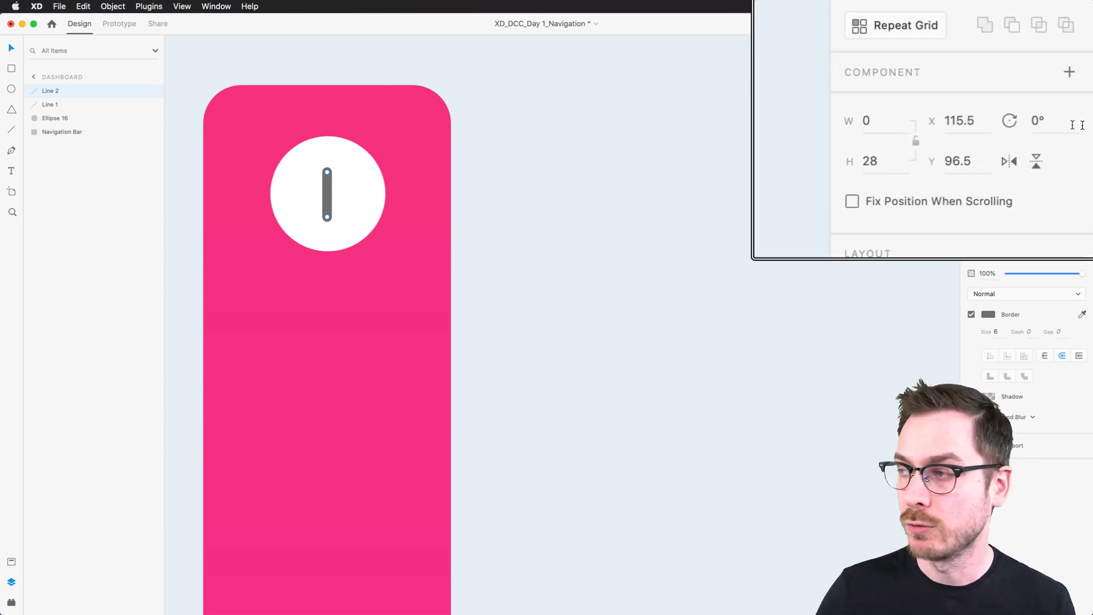
pyautogui.click(1052, 126)
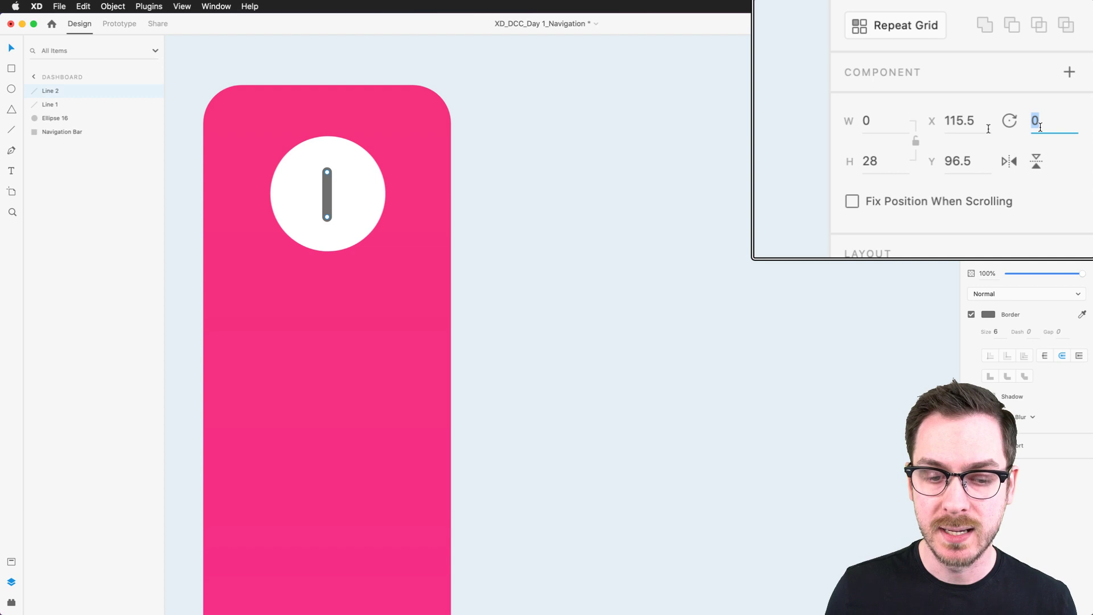
pyautogui.write('90')
pyautogui.press('Return')
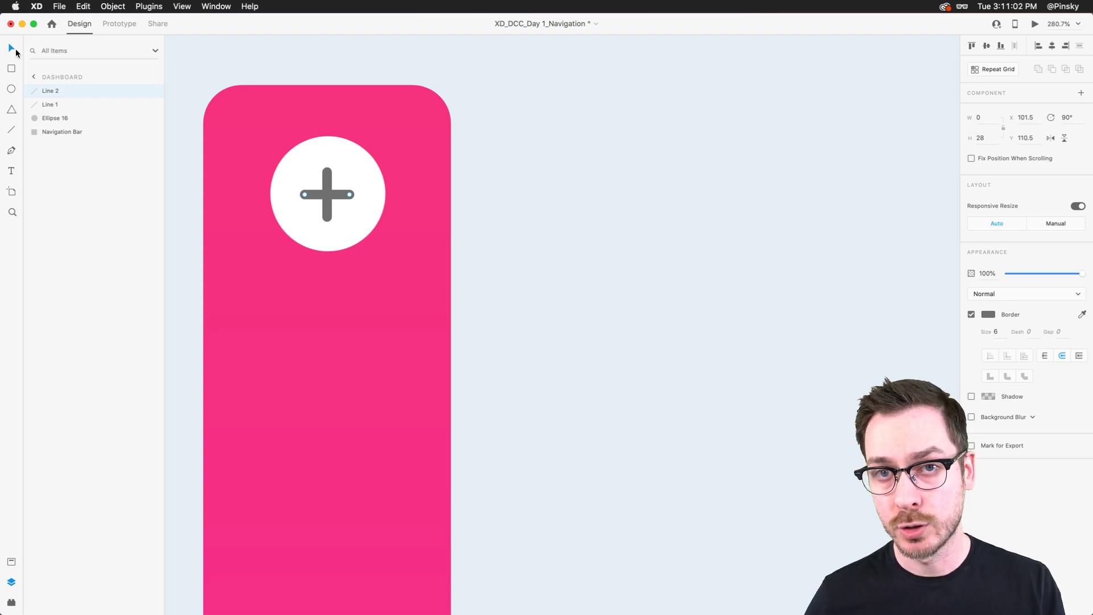
# Step: Try subtracting both plus-sign lines from the white circle
pyautogui.keyDown('shift'); pyautogui.click(328, 179); pyautogui.keyUp('shift')
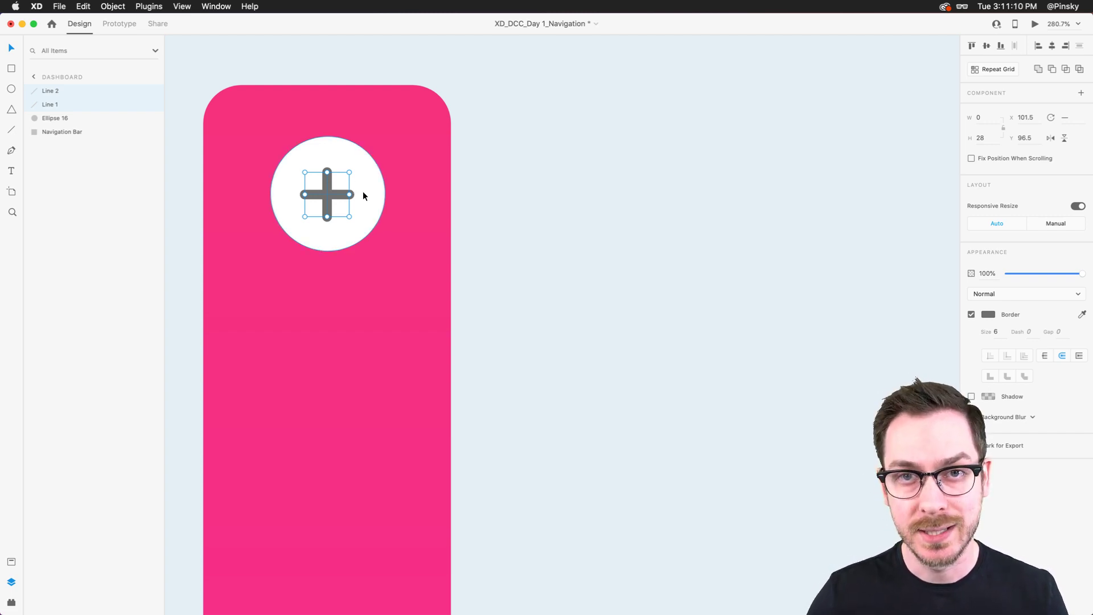
pyautogui.click(54, 91)
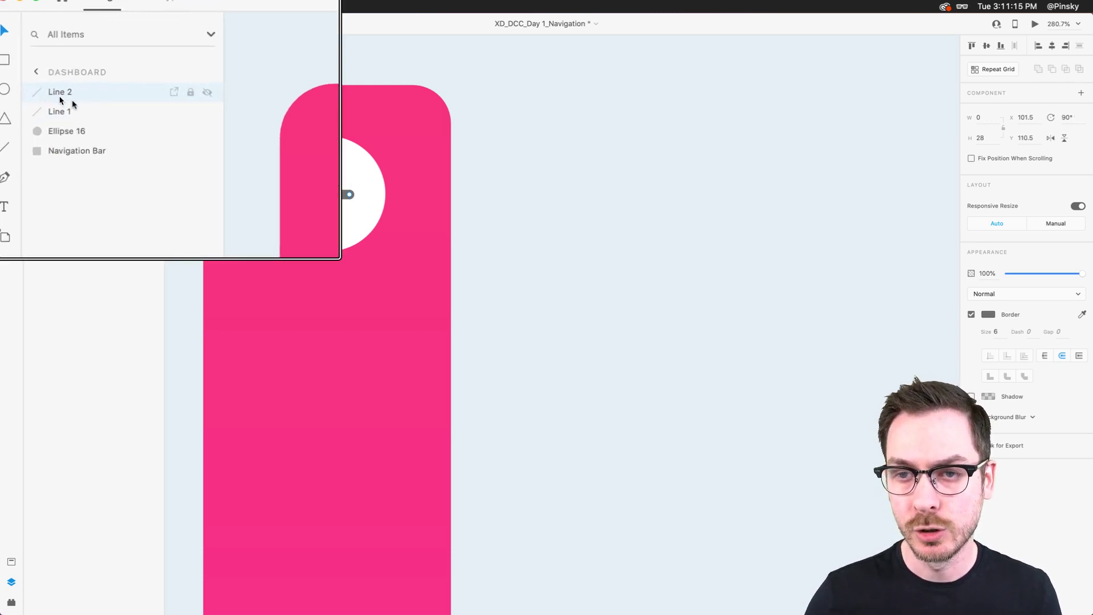
pyautogui.keyDown('shift'); pyautogui.click(78, 132); pyautogui.keyUp('shift')
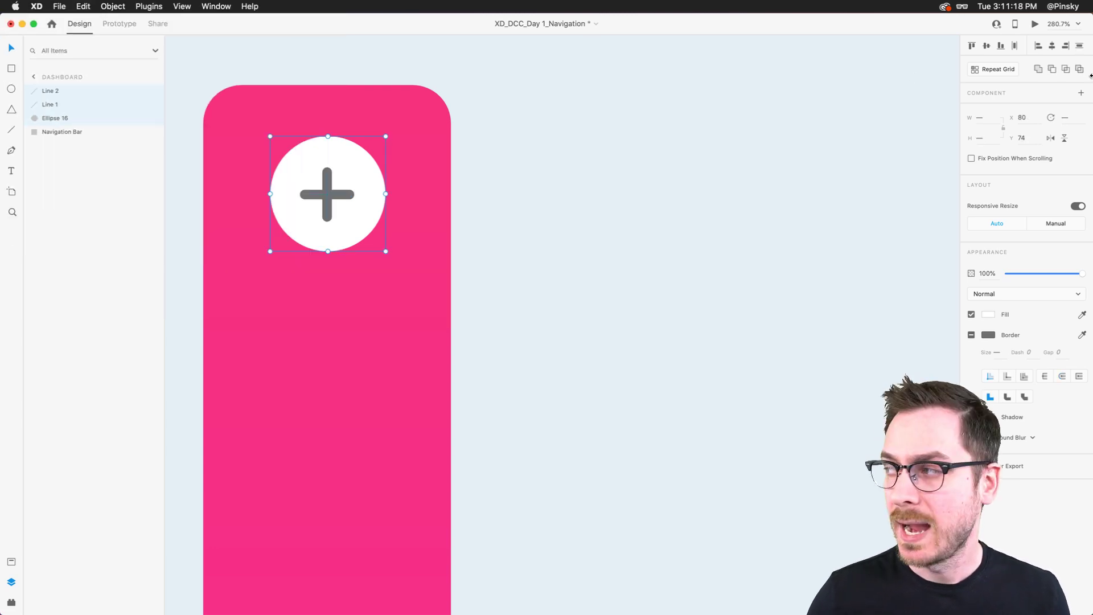
pyautogui.click(1033, 77)
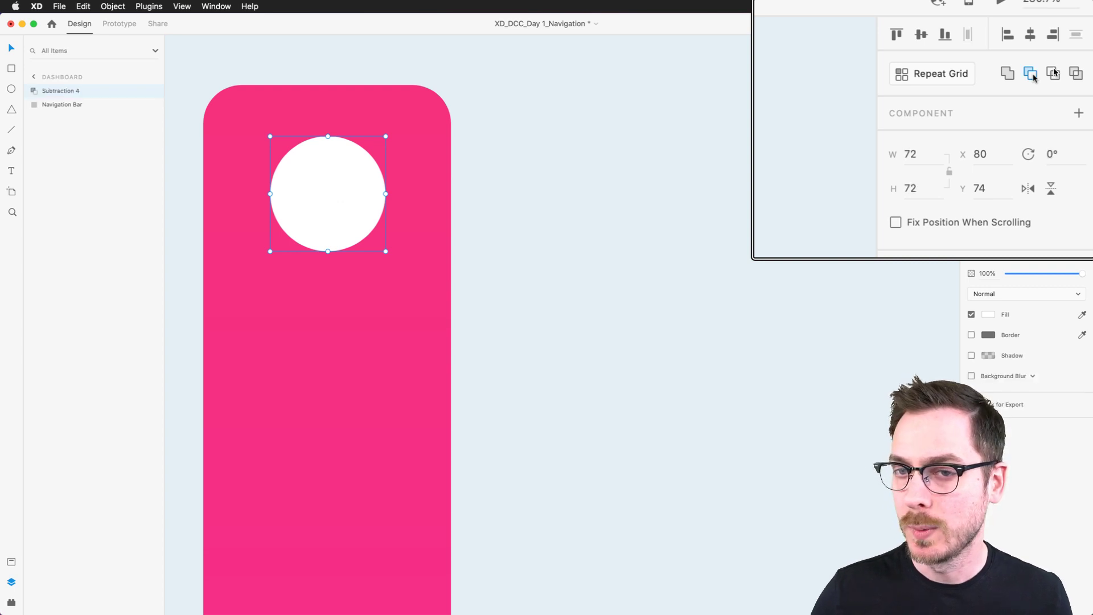
pyautogui.press('super+z')
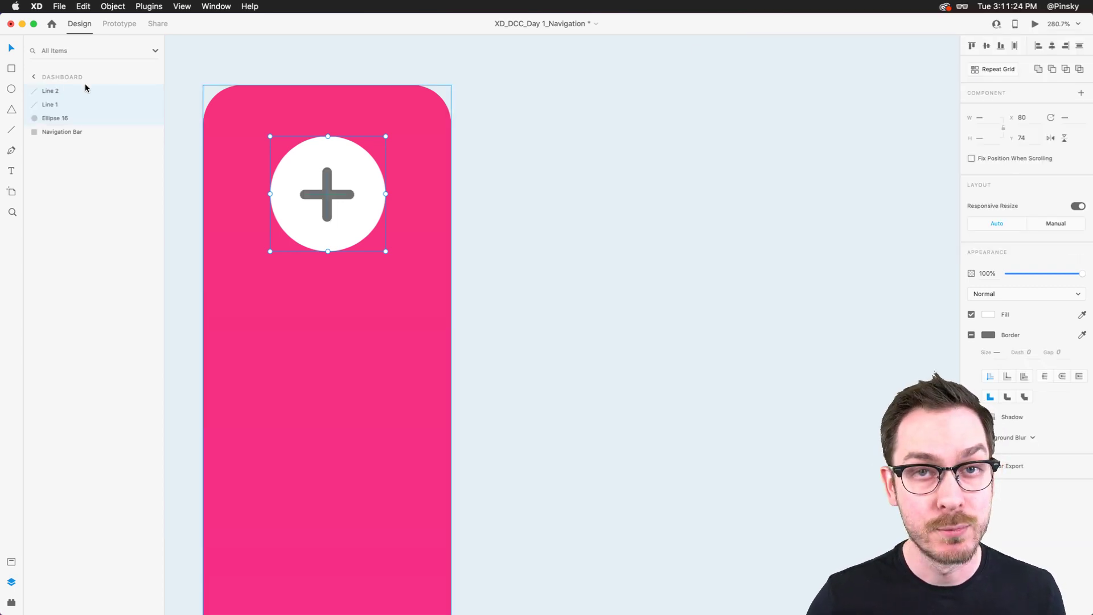
# Step: Move the two lines of the plus sign off the circle into the empty artboard area beside the navigation bar
pyautogui.click(125, 106)
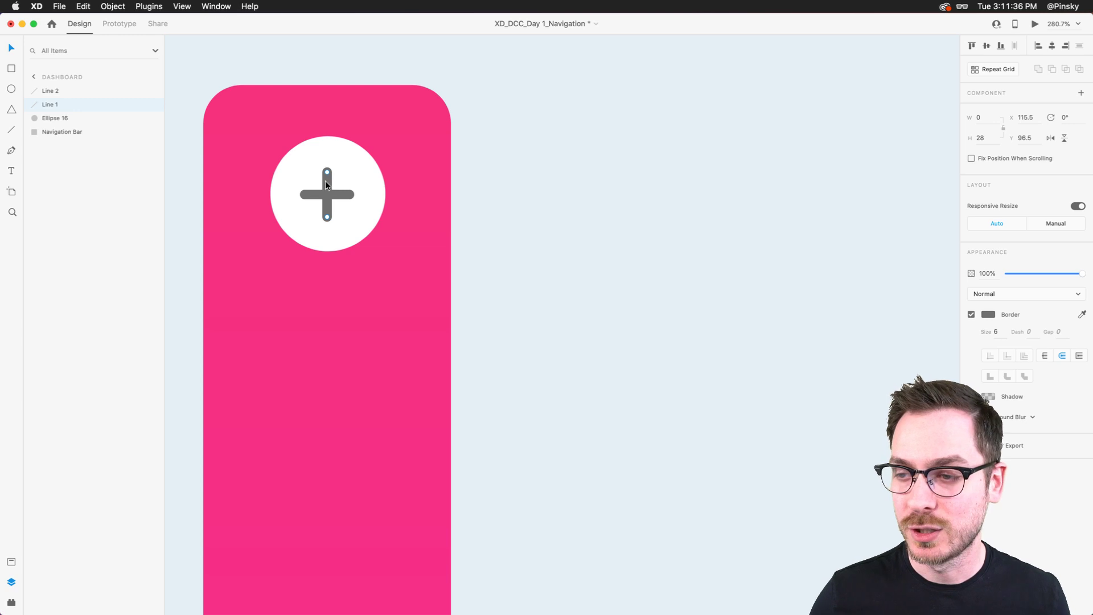
pyautogui.keyDown('shift'); pyautogui.click(337, 192); pyautogui.keyUp('shift')
pyautogui.moveTo(337, 192); pyautogui.dragTo(549, 156)
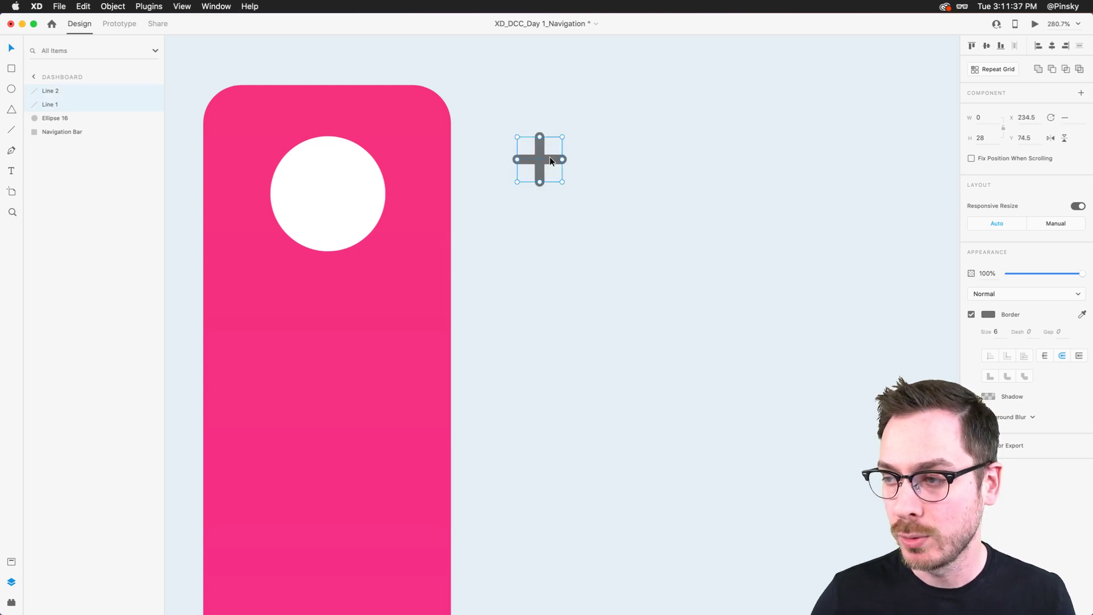
# Step: Draw a vertical rectangle 7 wide and 31 tall inside the white circle, with a corner radius of 4 and the plus sign's grey fill
pyautogui.click(332, 183)
pyautogui.scroll(3, 333, 182)
pyautogui.rightClick(333, 181)
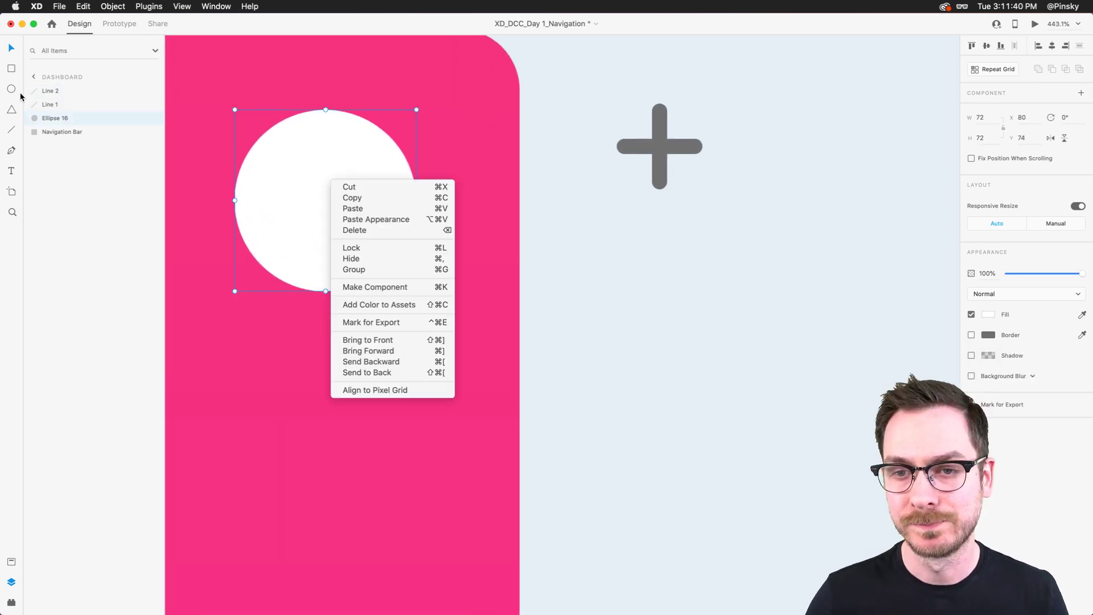
pyautogui.click(274, 144)
pyautogui.click(11, 69)
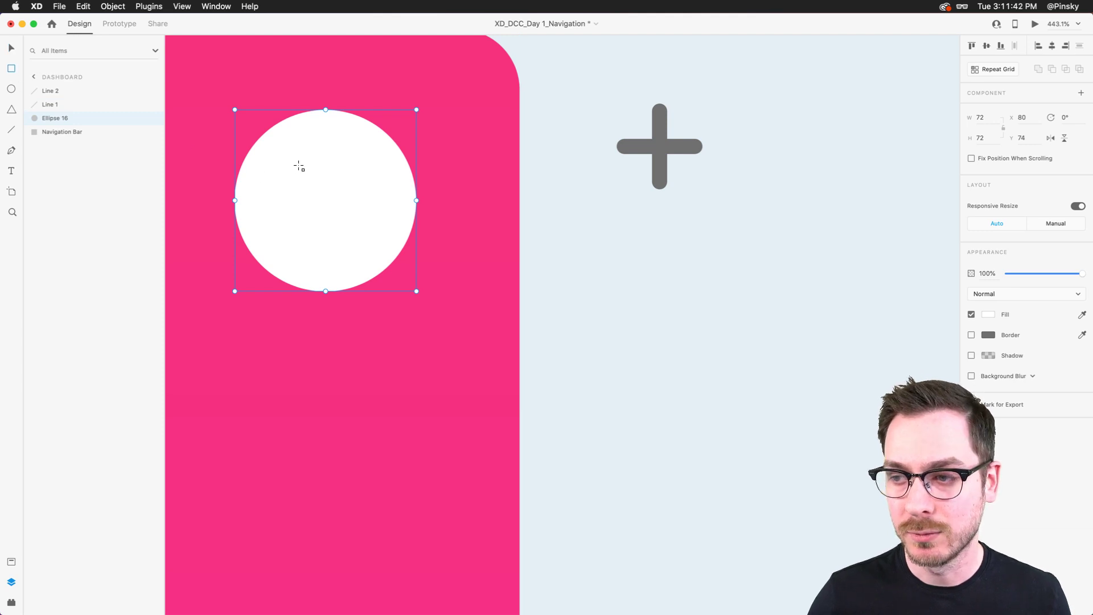
pyautogui.moveTo(316, 161)
pyautogui.mouseDown()
pyautogui.moveTo(335, 242)
pyautogui.moveTo(322, 219)
pyautogui.moveTo(329, 201)
pyautogui.mouseUp()
pyautogui.press('v')
pyautogui.click(665, 112)
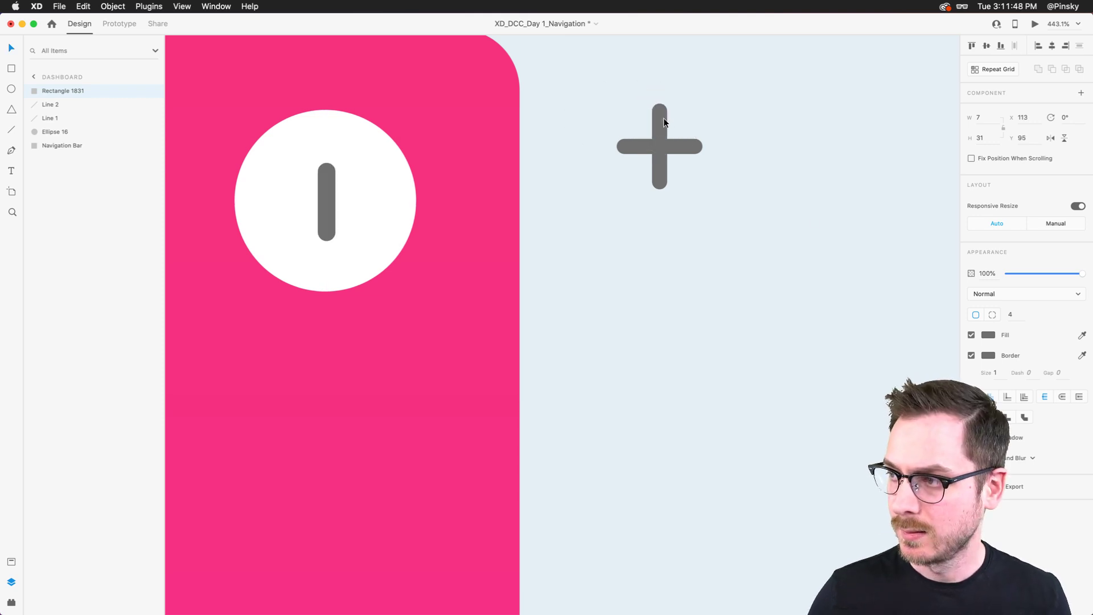
# Step: Remove the small grey rectangle's border and align it to the centre of the white circle
pyautogui.click(971, 356)
pyautogui.moveTo(334, 208); pyautogui.dragTo(327, 194)
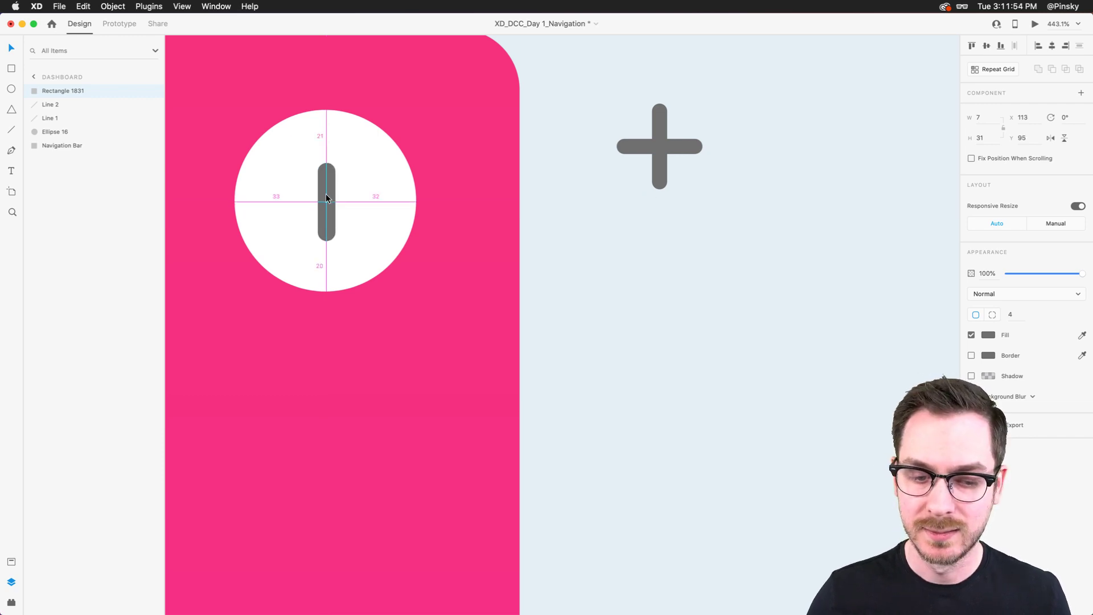
pyautogui.moveTo(326, 198); pyautogui.dragTo(326, 199)
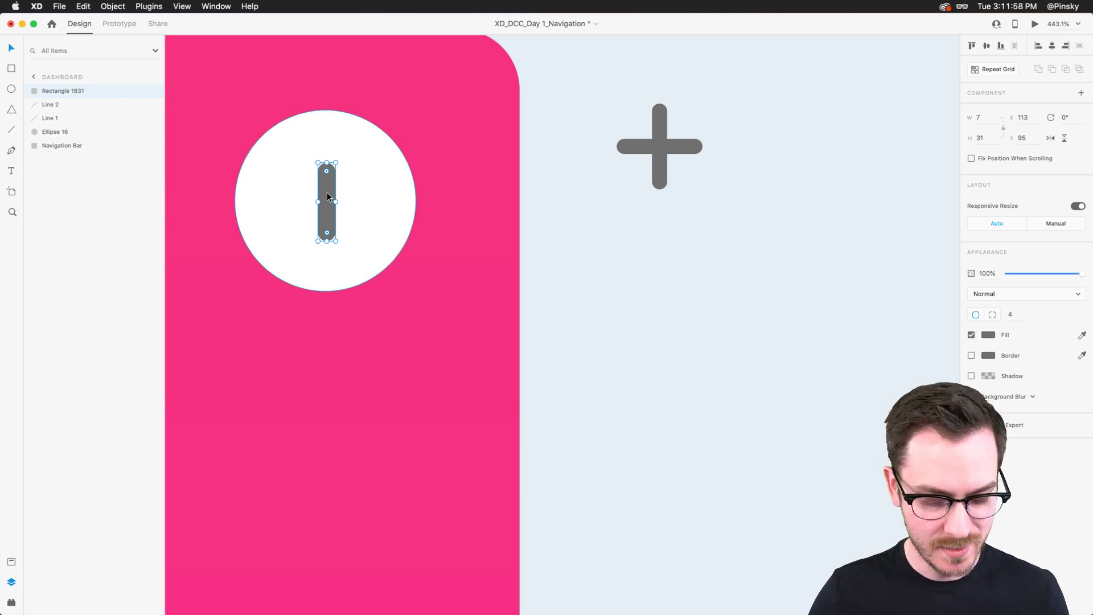
# Step: Duplicate the small grey rectangle and rotate the copy to 90° to form a plus sign
pyautogui.press('super+d')
pyautogui.click(1074, 119)
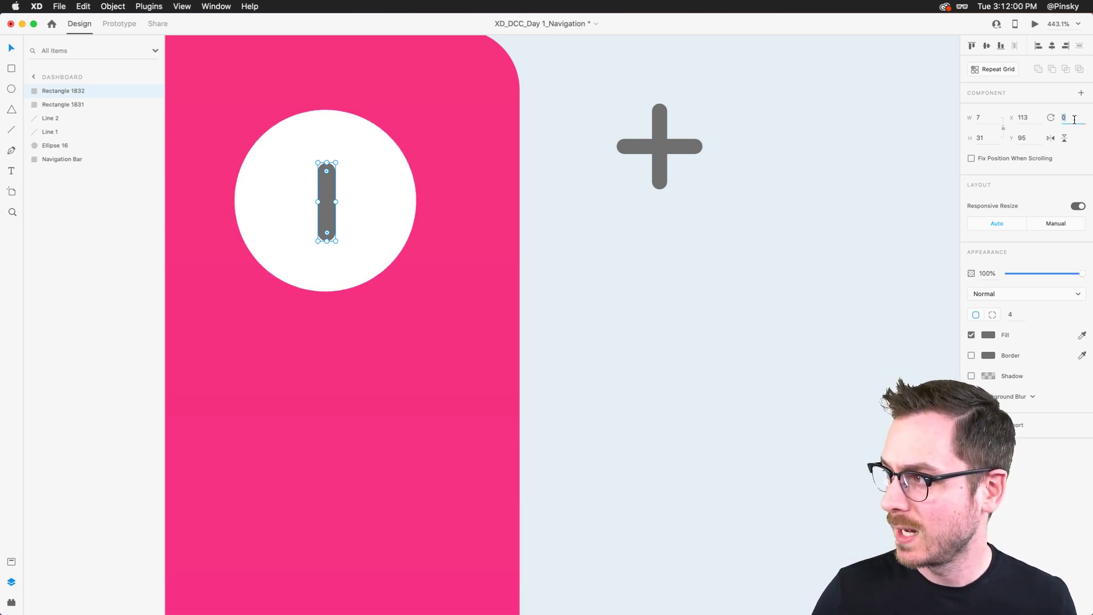
pyautogui.write('90')
pyautogui.press('Return')
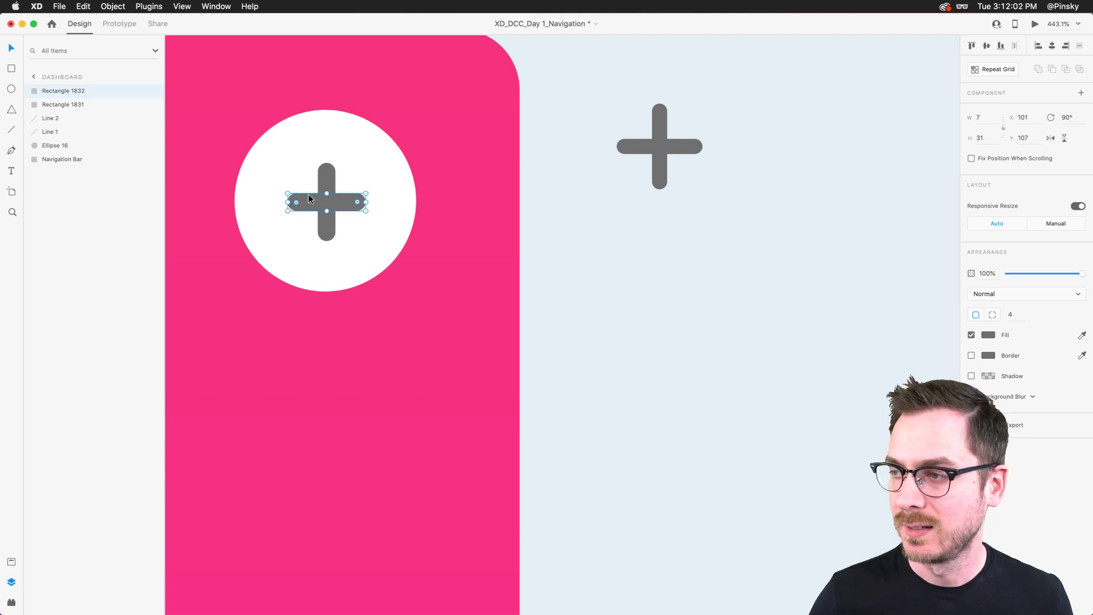
# Step: Narrow both rectangles of the plus sign in the white circle to a width of 5
pyautogui.moveTo(326, 194); pyautogui.dragTo(334, 203)
pyautogui.click(326, 184)
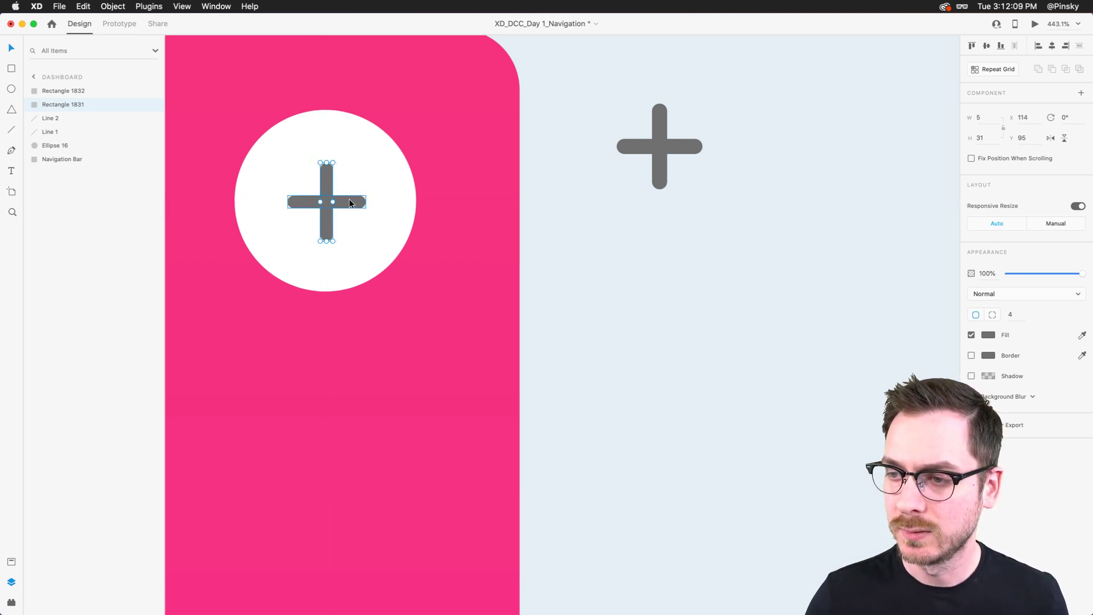
# Step: Group the two rectangles that form the plus sign in the white circle and name the group "Add"
pyautogui.keyDown('shift'); pyautogui.click(62, 91); pyautogui.keyUp('shift')
pyautogui.press('super+g')
pyautogui.doubleClick(56, 90)
pyautogui.write('Add')
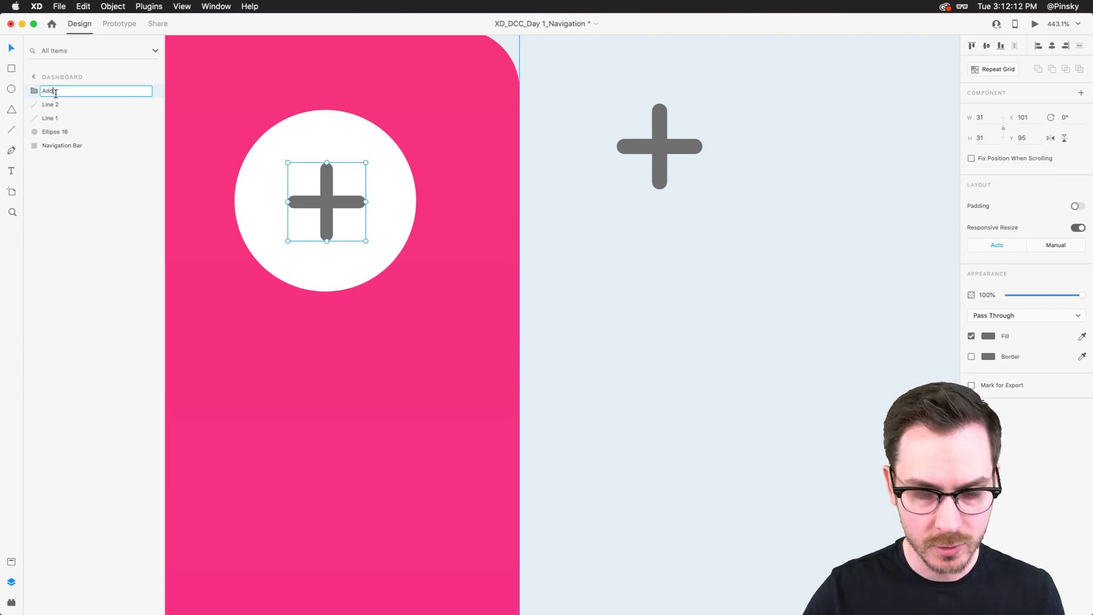
pyautogui.press('Return')
# Step: Delete the two leftover lines, Line 1 and Line 2, that form the spare plus sign beside the navigation bar
pyautogui.click(66, 107)
pyautogui.keyDown('shift'); pyautogui.click(64, 115); pyautogui.keyUp('shift')
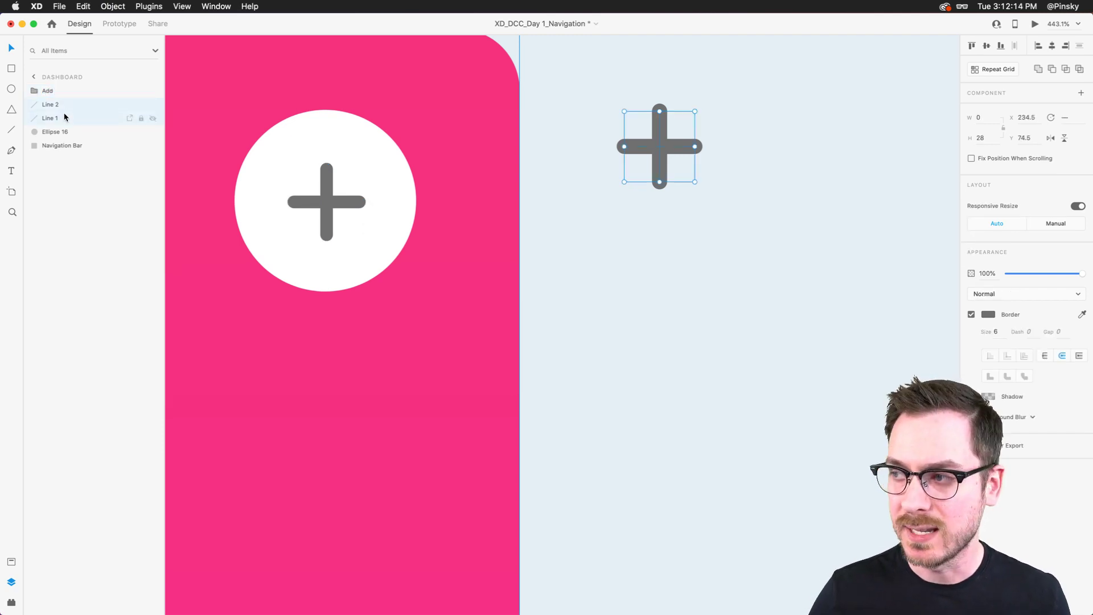
pyautogui.press('Delete')
# Step: Subtract the Add group from the white circle to cut a plus-shaped hole through it
pyautogui.click(56, 90)
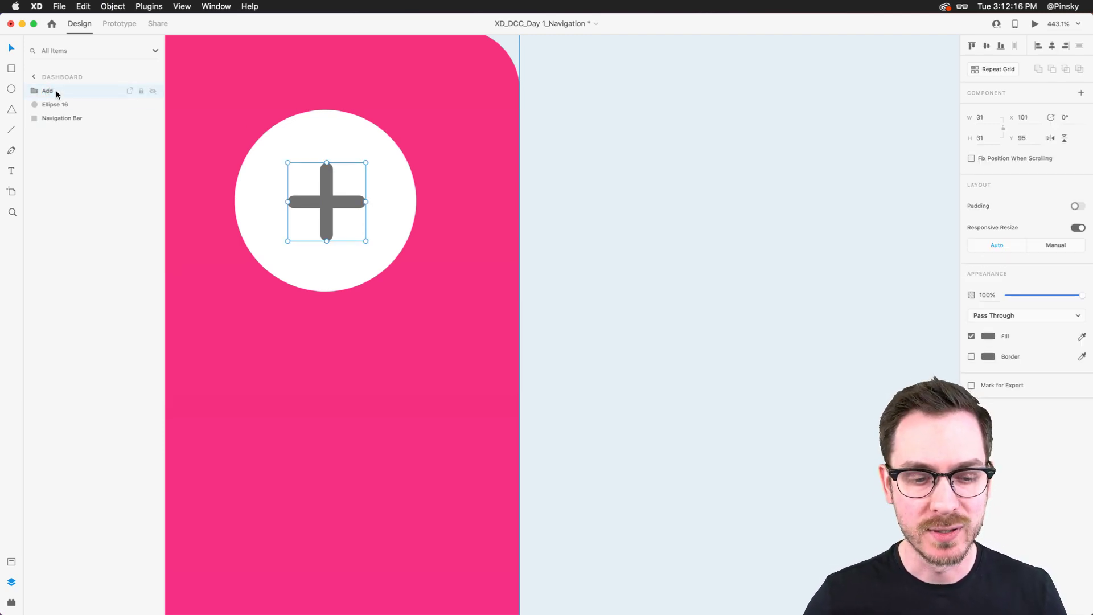
pyautogui.keyDown('shift'); pyautogui.click(75, 106); pyautogui.keyUp('shift')
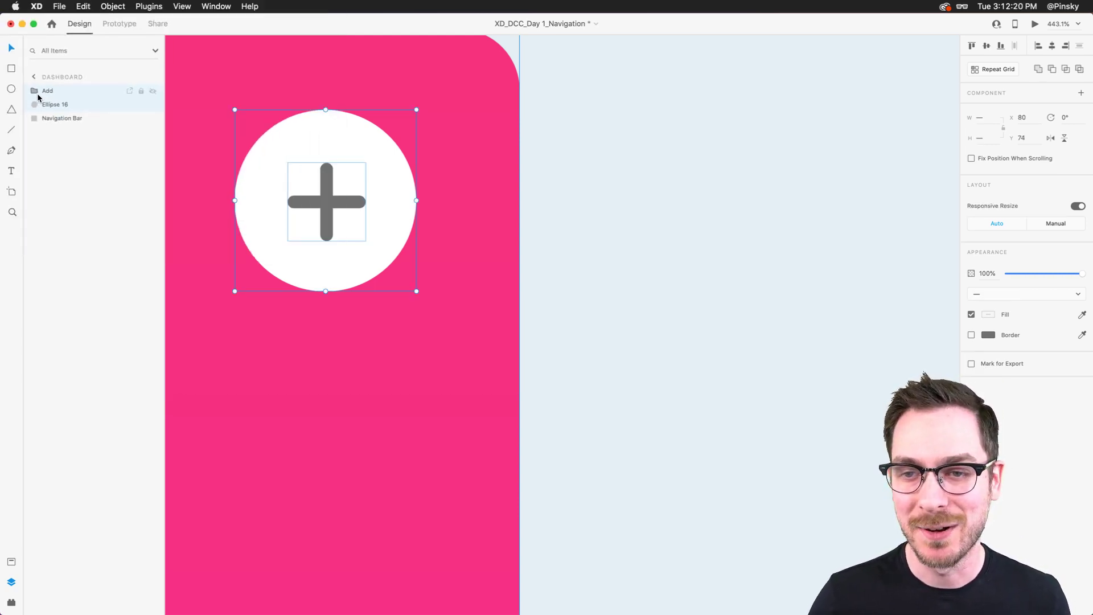
pyautogui.click(1055, 72)
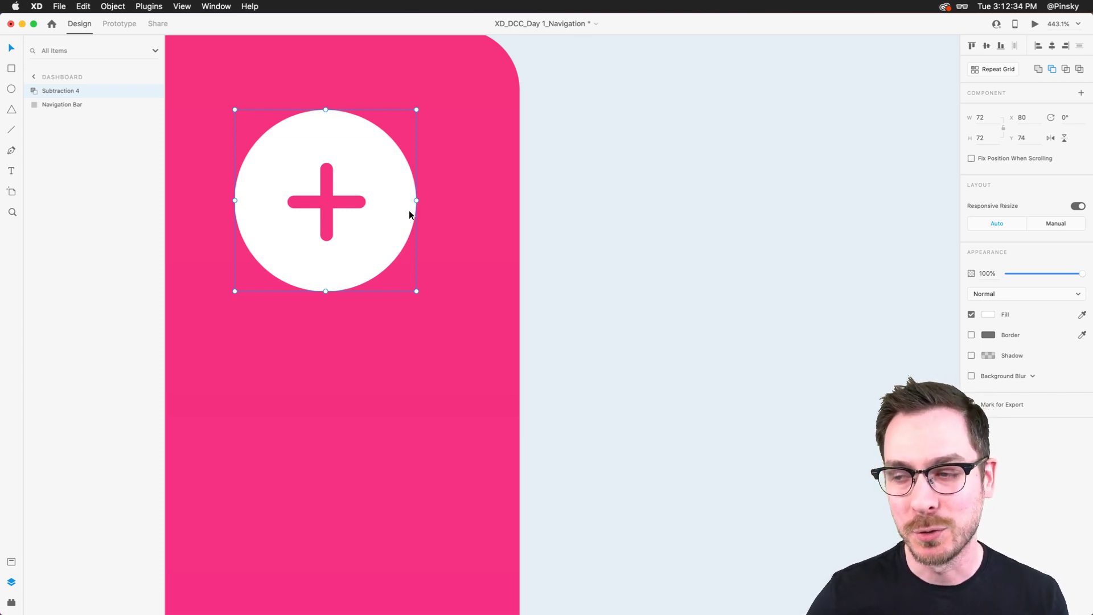
pyautogui.scroll(-5, 409, 210)
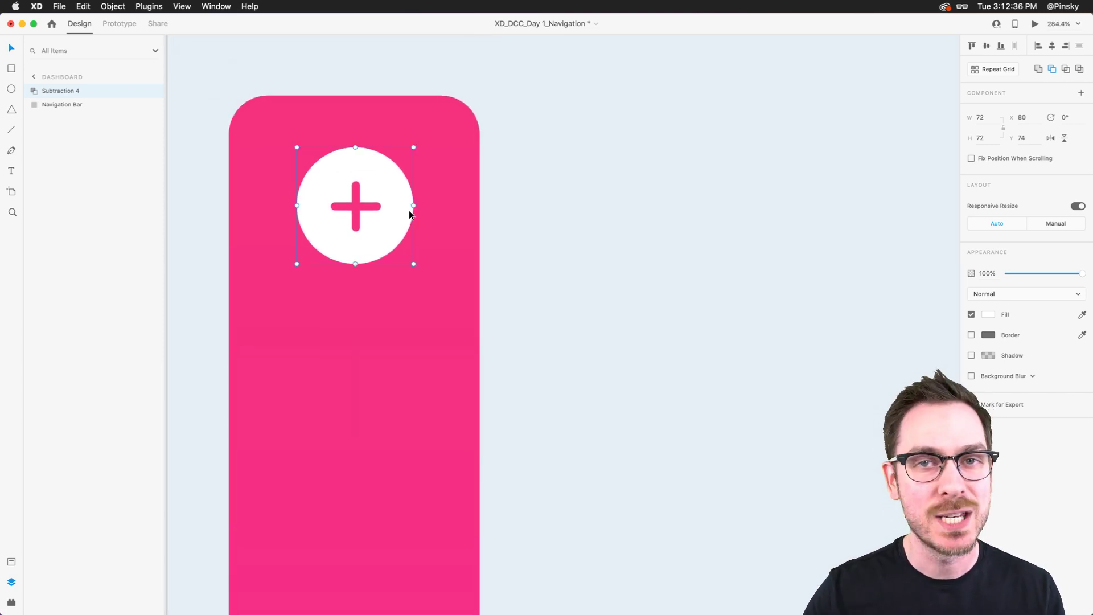
pyautogui.scroll(-4, 409, 210)
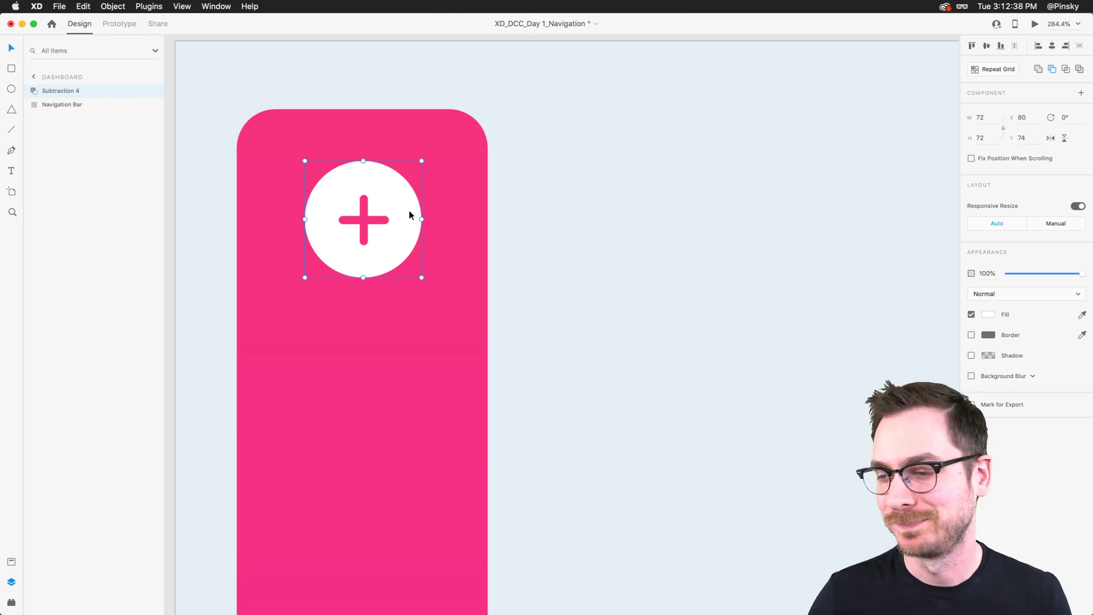
pyautogui.scroll(6, 388, 213)
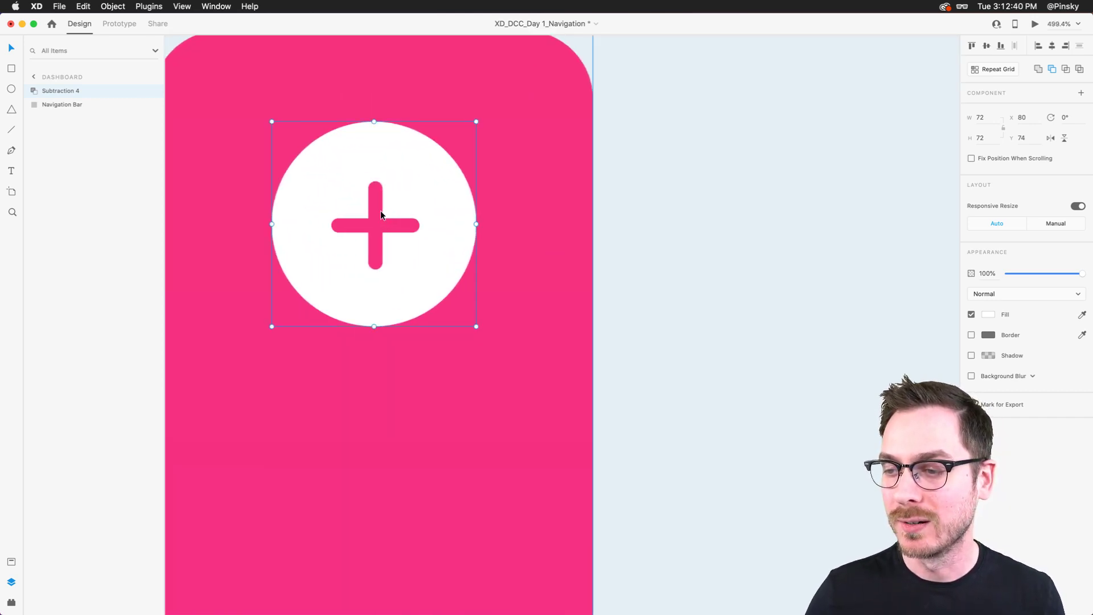
# Step: Rename the subtracted circle shape as "Add" and select the plus group nested inside it
pyautogui.doubleClick(389, 215)
pyautogui.click(389, 215)
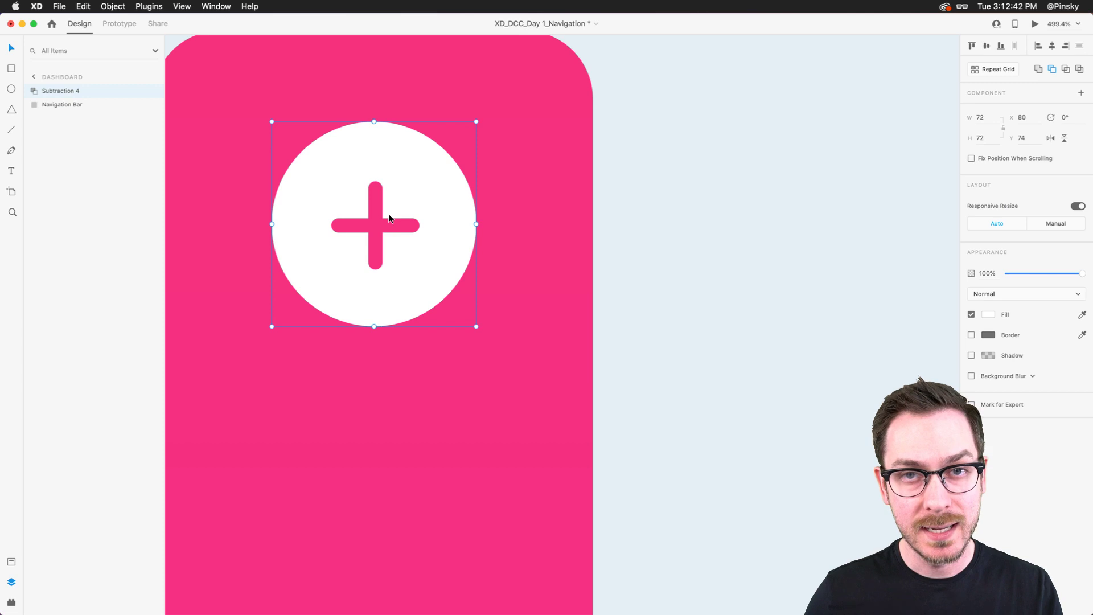
pyautogui.doubleClick(388, 215)
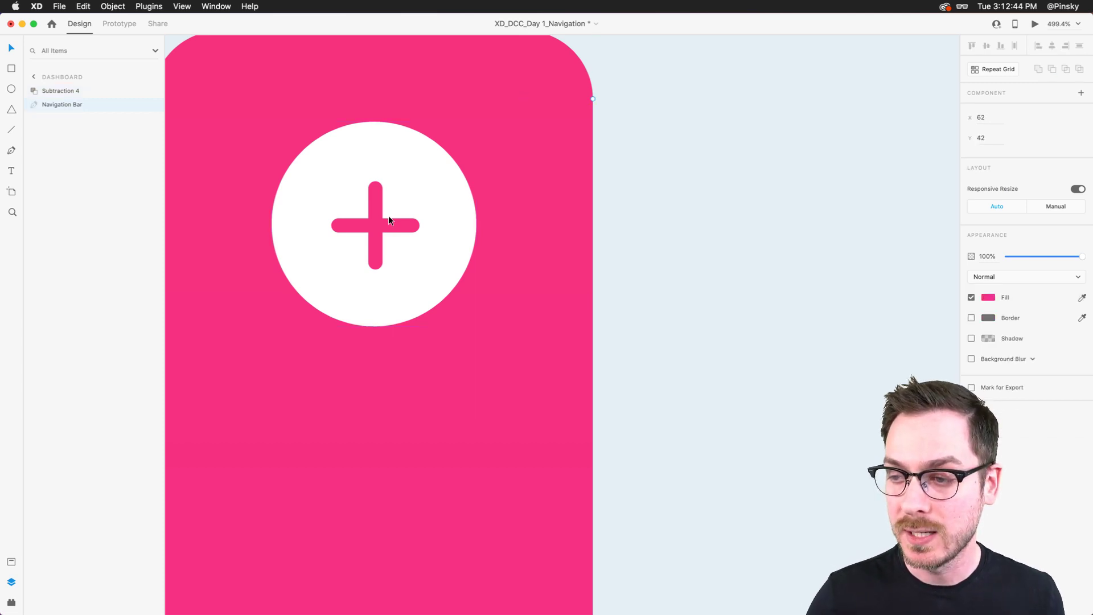
pyautogui.click(34, 91)
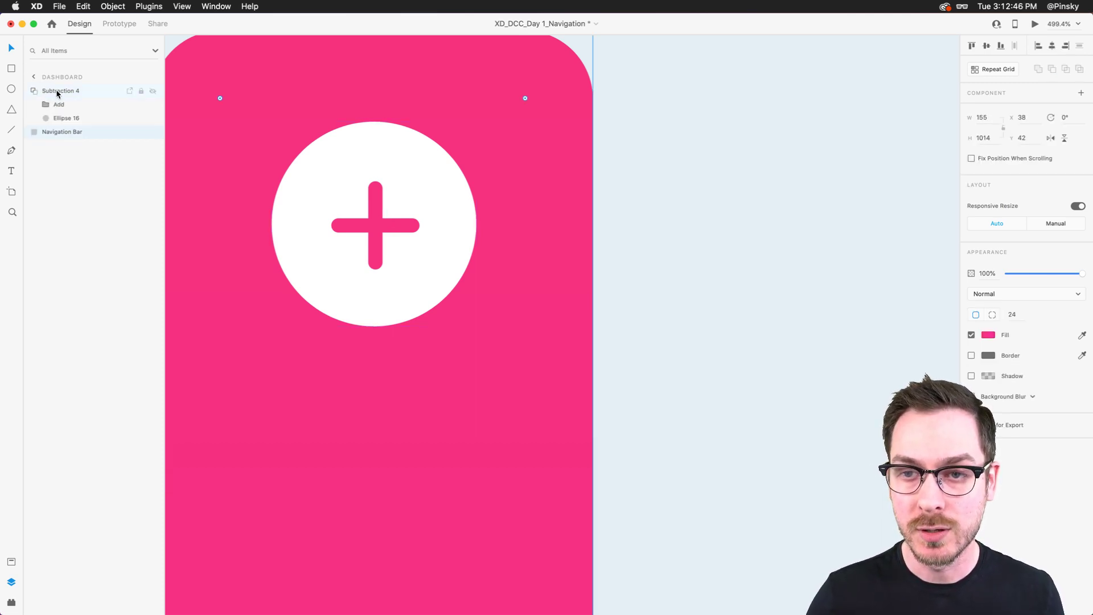
pyautogui.doubleClick(56, 92)
pyautogui.write('Add')
pyautogui.press('Return')
pyautogui.click(59, 104)
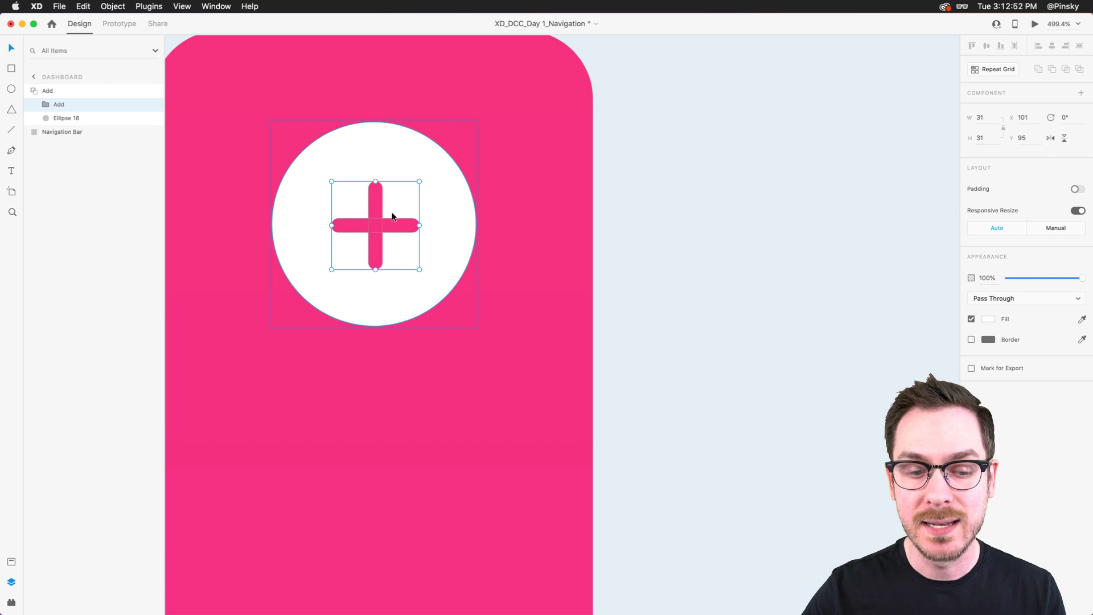
pyautogui.scroll(-5, 392, 217)
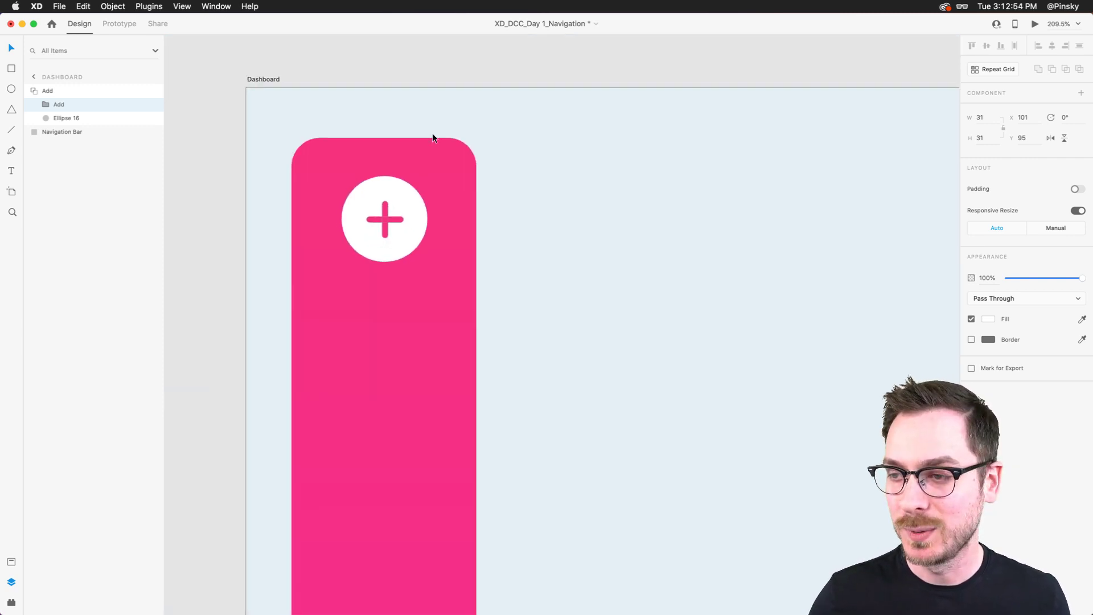
pyautogui.click(443, 55)
pyautogui.scroll(-3, 444, 154)
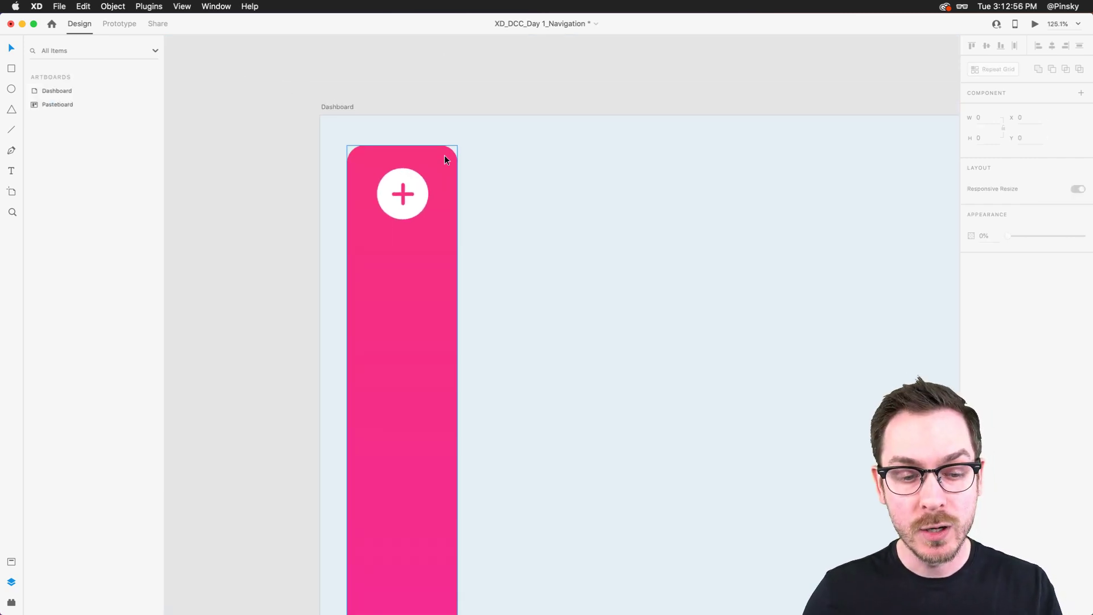
pyautogui.click(415, 181)
pyautogui.scroll(-2, 415, 182)
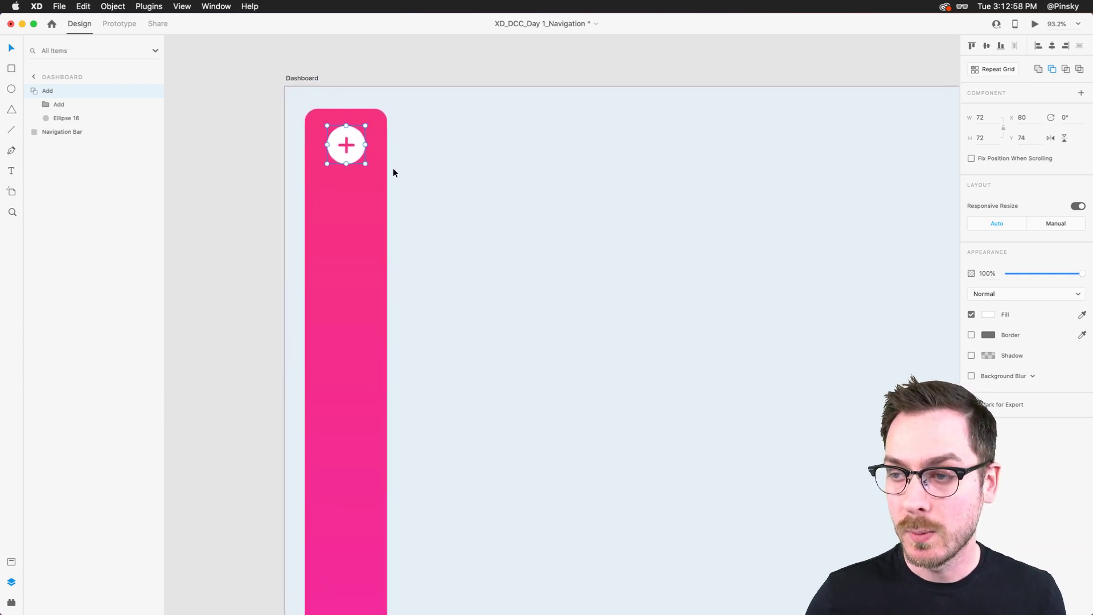
pyautogui.scroll(-3, 357, 141)
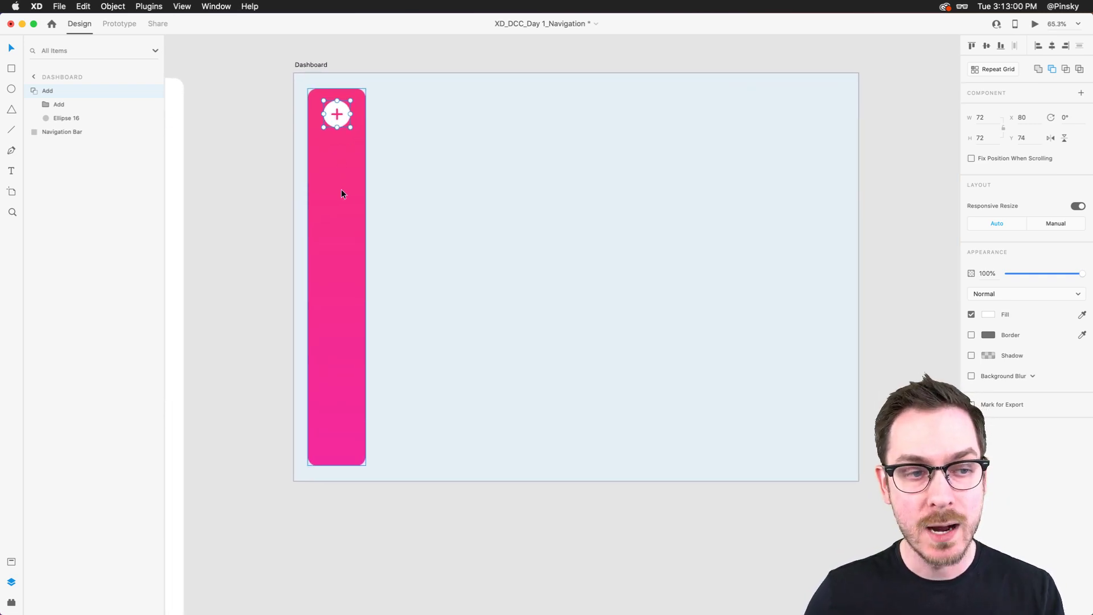
pyautogui.scroll(3, 341, 157)
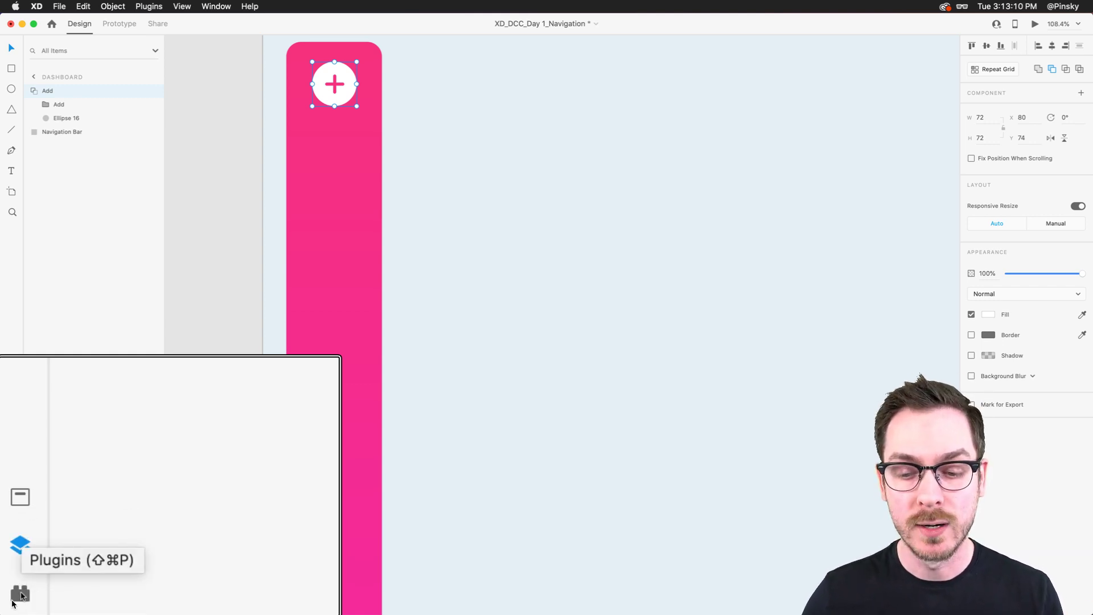
# Step: Find the Icons 4 Design plugin in the plugin catalogue, install it and close the catalogue
pyautogui.click(12, 602)
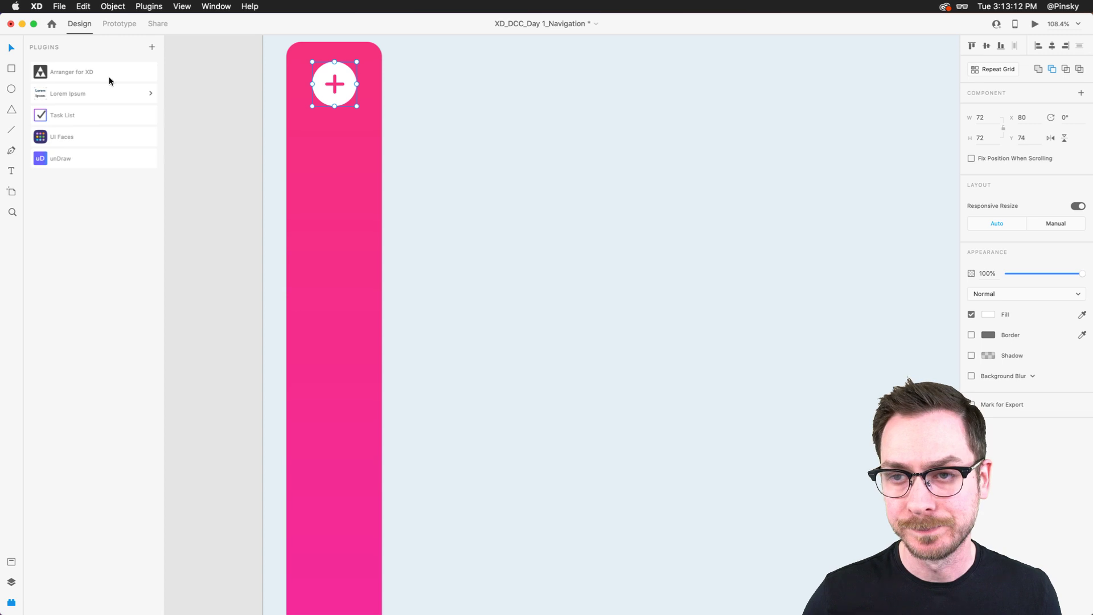
pyautogui.click(150, 48)
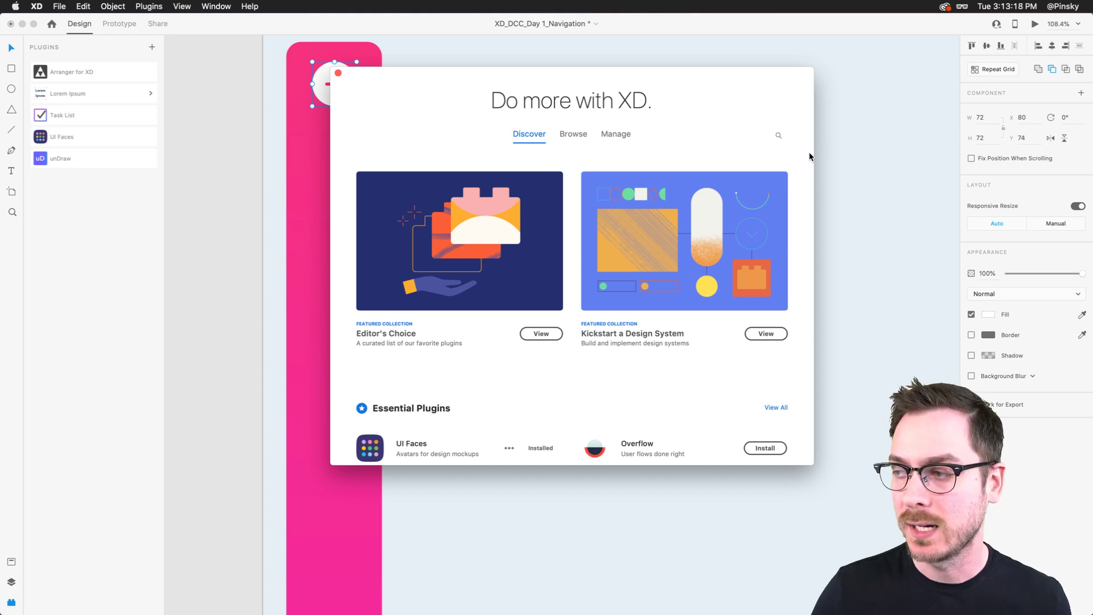
pyautogui.click(778, 135)
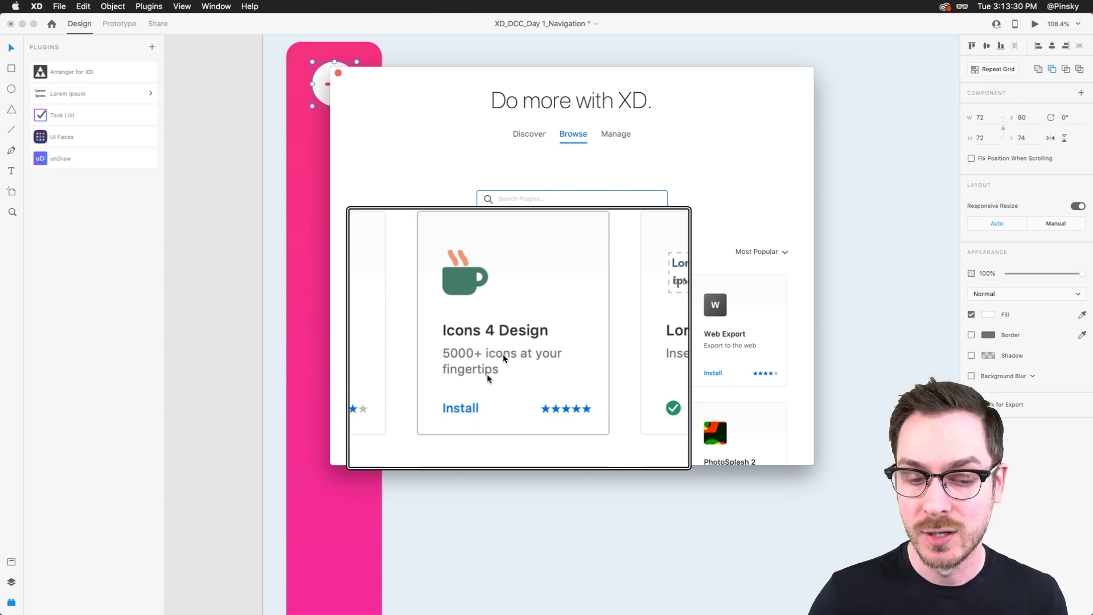
pyautogui.click(489, 375)
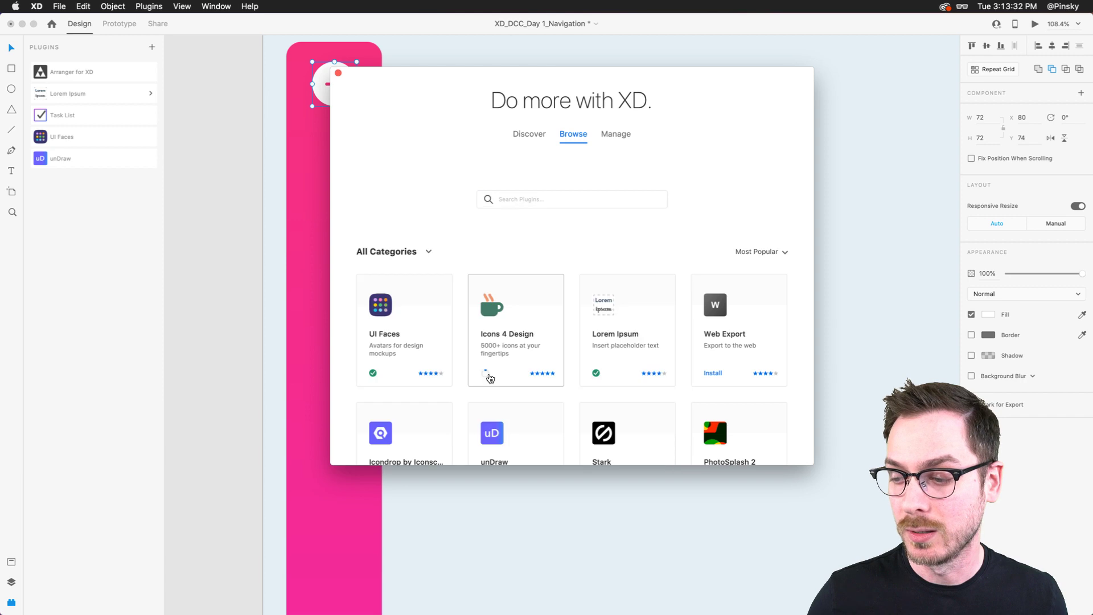
pyautogui.click(337, 73)
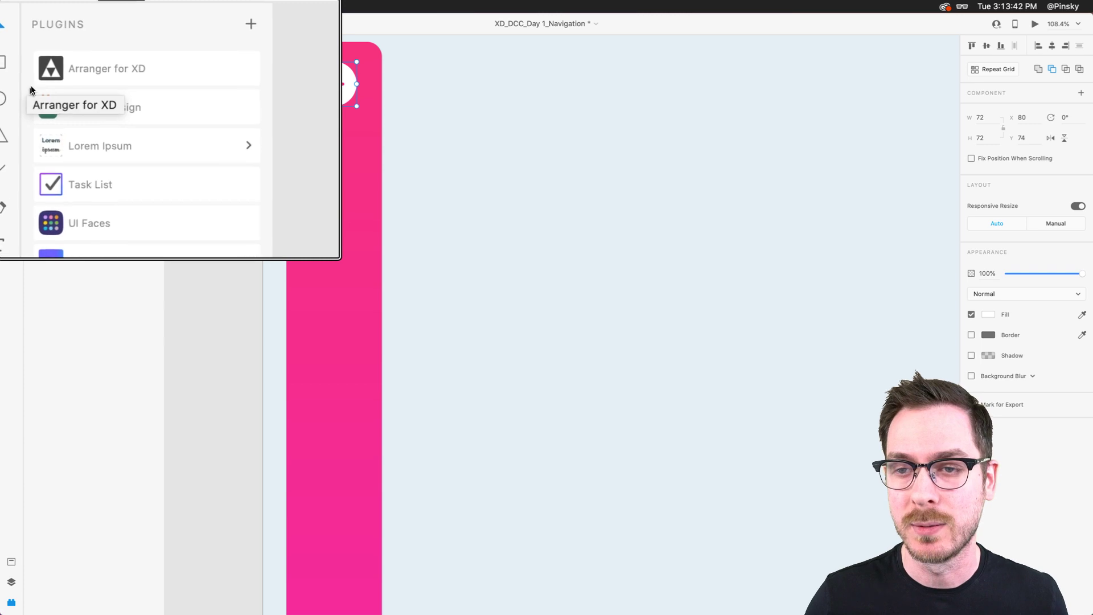
# Step: Search Icons 4 Design for "dashboard" and insert the Material set's dashboard icon
pyautogui.click(110, 95)
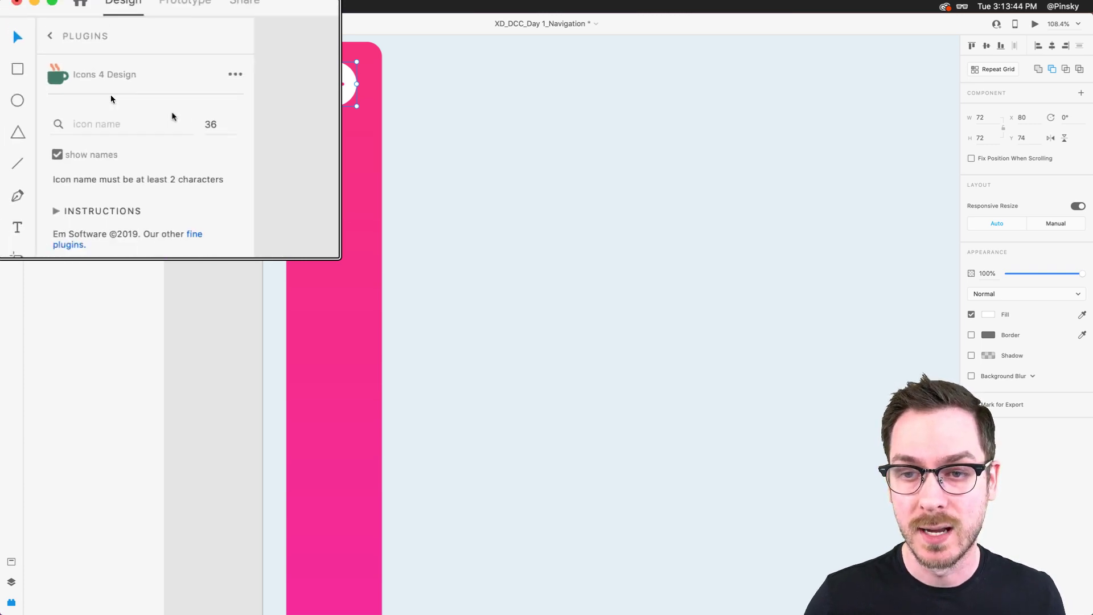
pyautogui.click(77, 111)
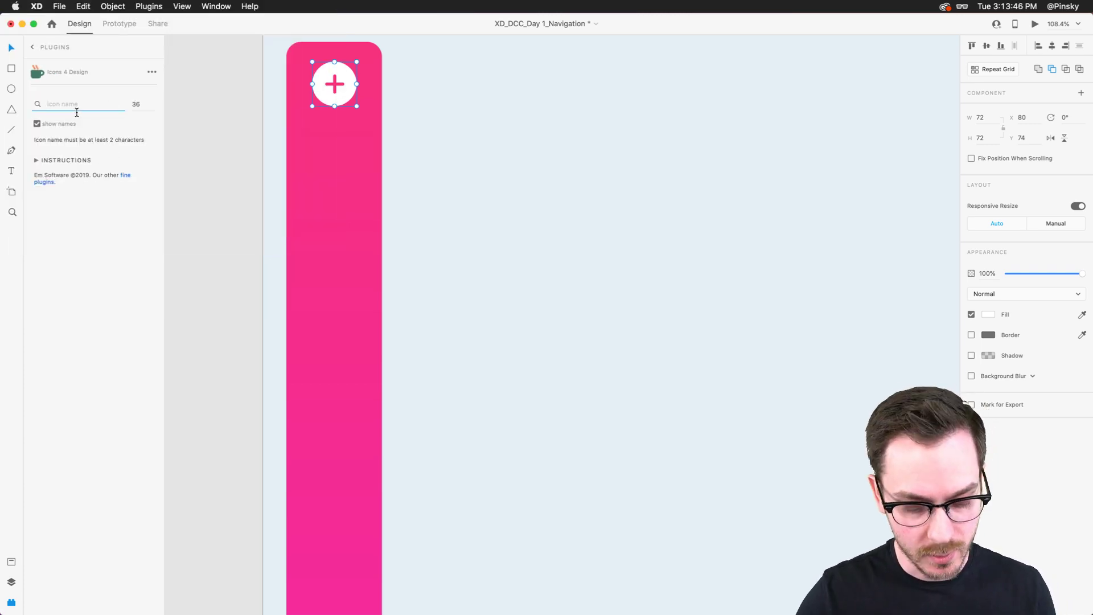
pyautogui.write('dashboard')
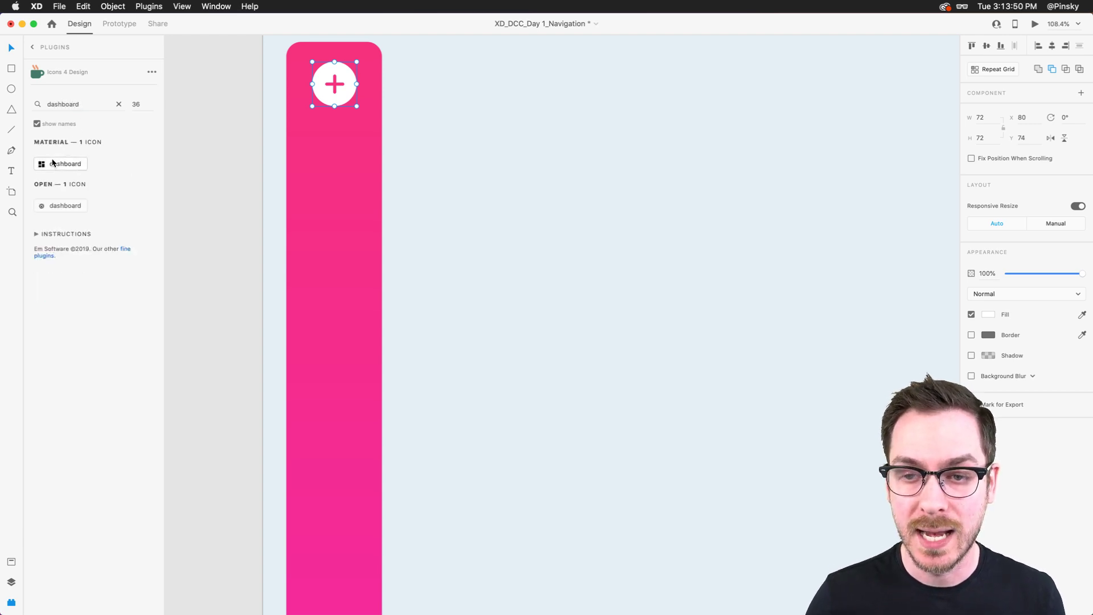
pyautogui.click(52, 163)
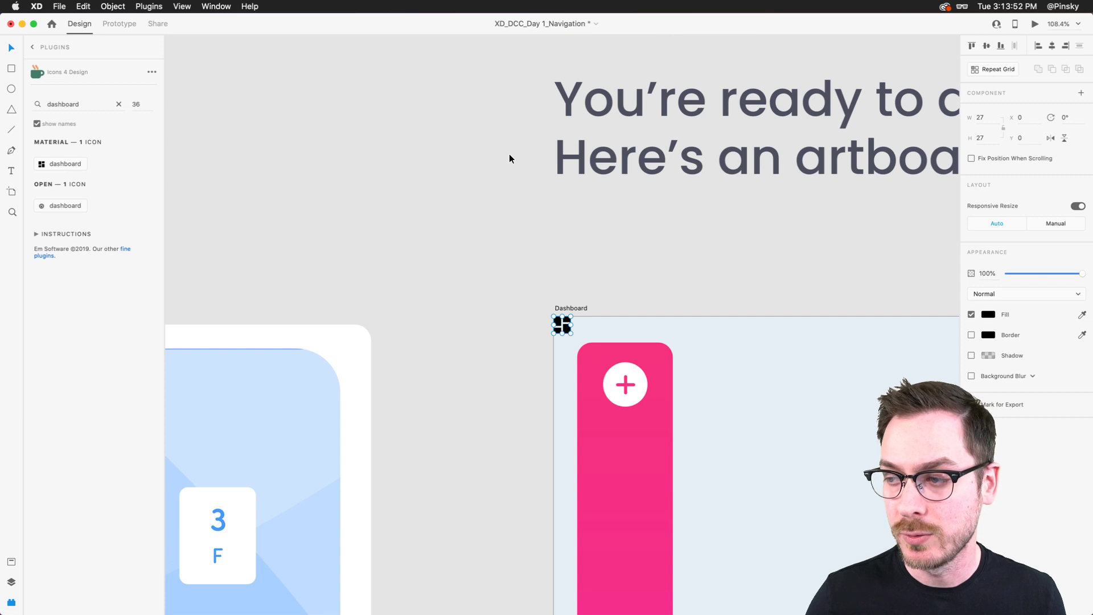
# Step: Move the dashboard icon onto the pink navigation bar, centred below the plus button at about X 102, Y 206
pyautogui.scroll(-2, 595, 346)
pyautogui.hscroll(2, 596, 346)
pyautogui.scroll(3, 534, 200)
pyautogui.scroll(-3, 261, 88)
pyautogui.hscroll(2, 261, 88)
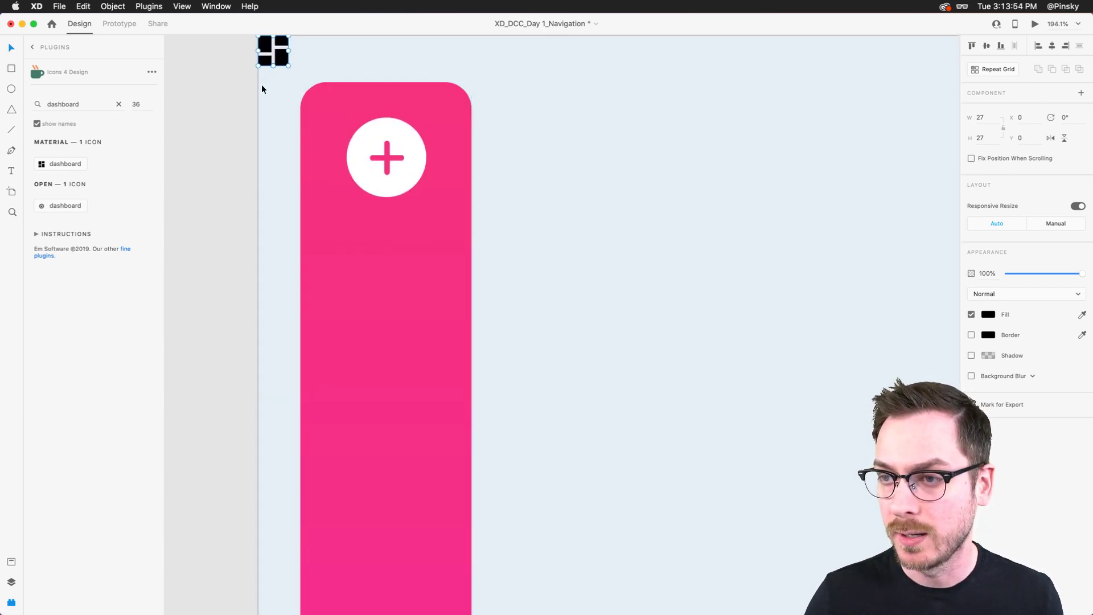
pyautogui.moveTo(280, 59); pyautogui.dragTo(392, 285)
pyautogui.scroll(-1, 392, 286)
# Step: Search the icons for "chart", insert the Material multiline-chart icon and place it below the dashboard icon at about X 102, Y 293
pyautogui.doubleClick(70, 108)
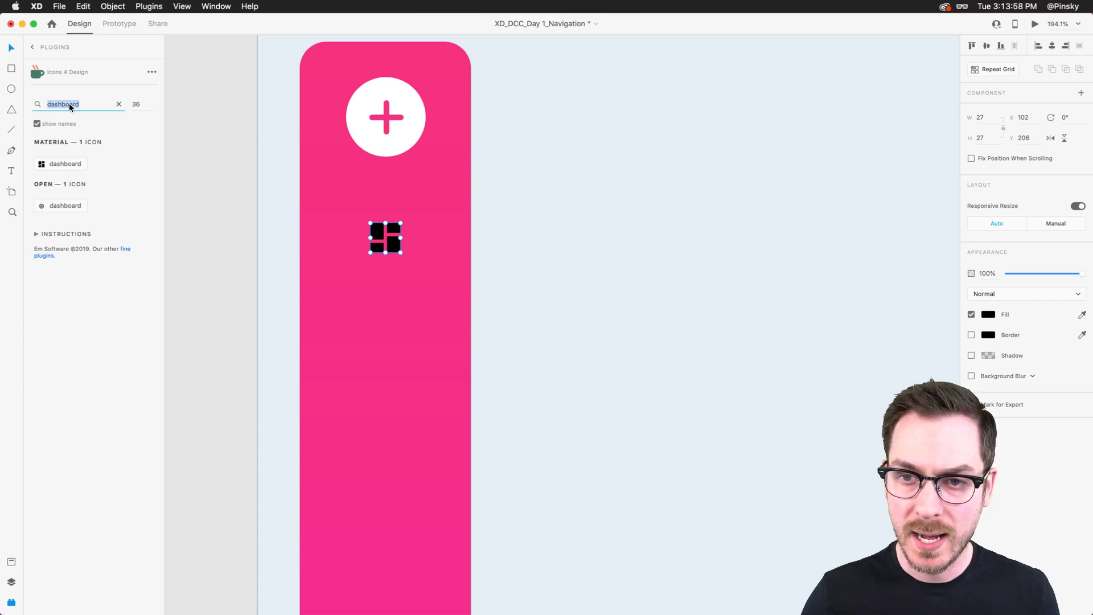
pyautogui.write('chart')
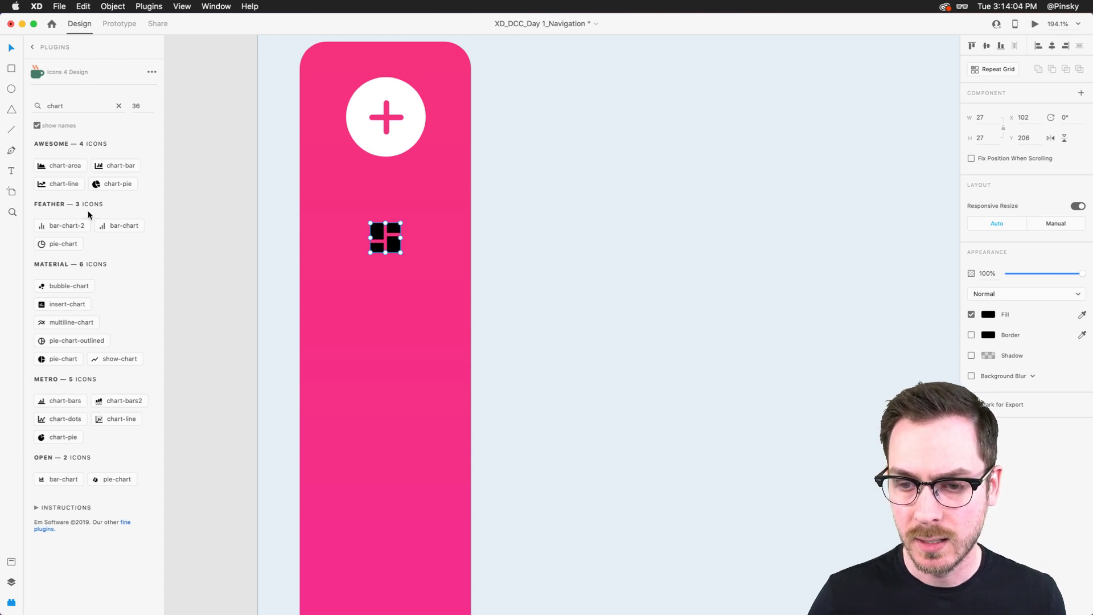
pyautogui.click(67, 321)
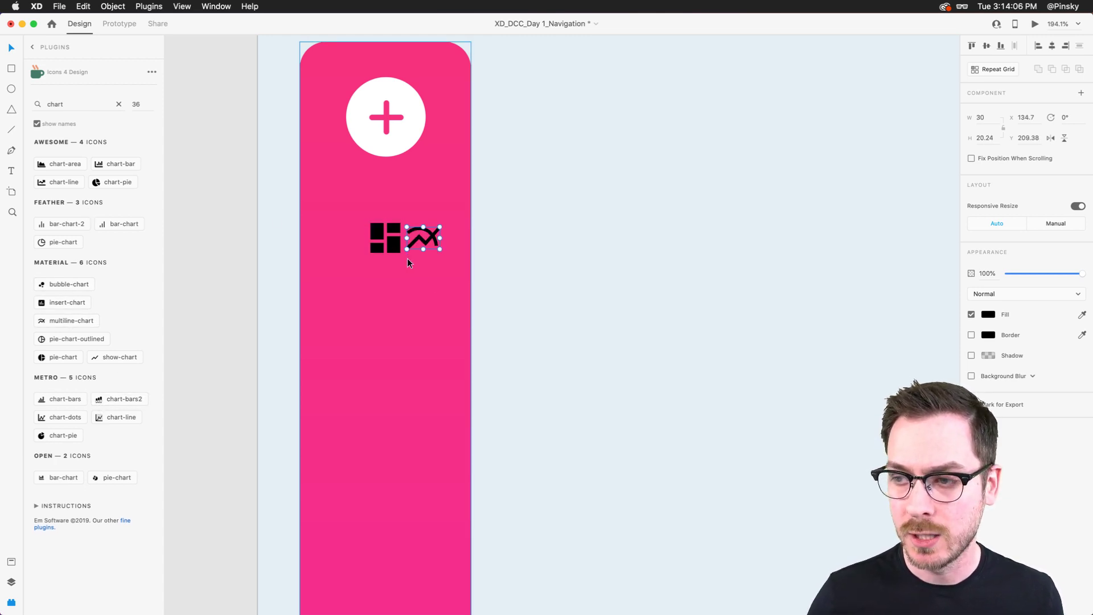
pyautogui.moveTo(422, 259); pyautogui.dragTo(390, 330)
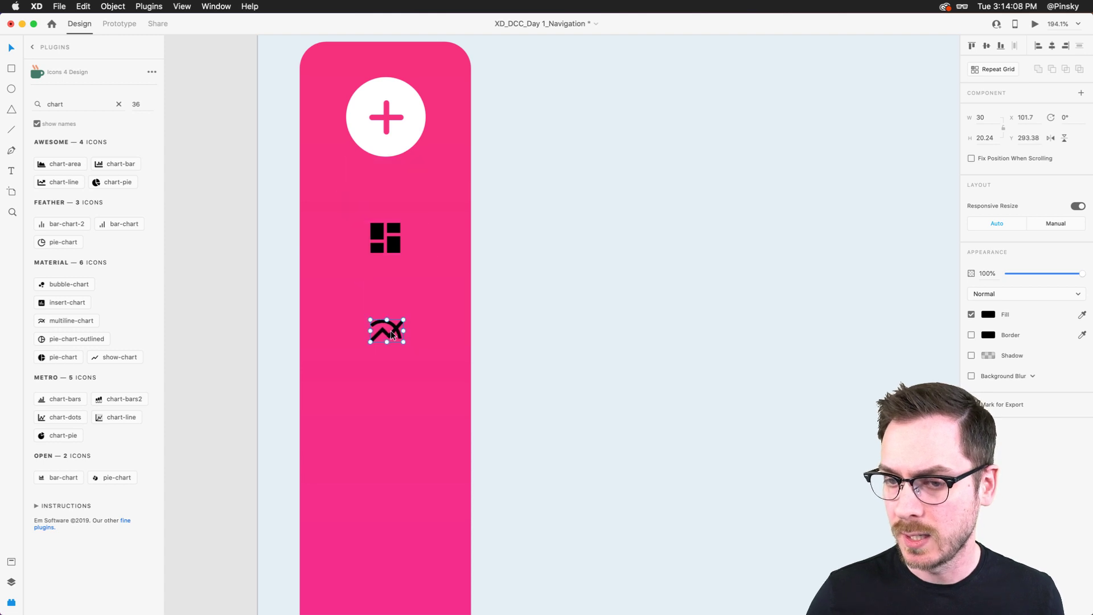
# Step: Search Icons 4 Design for "envelope" icons
pyautogui.doubleClick(59, 106)
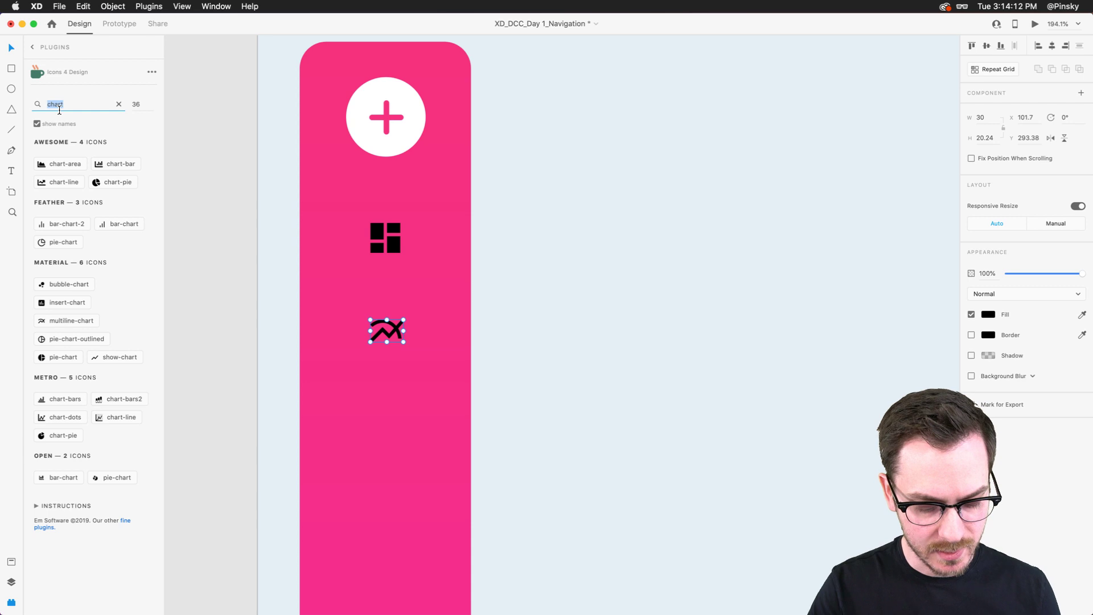
pyautogui.write('e')
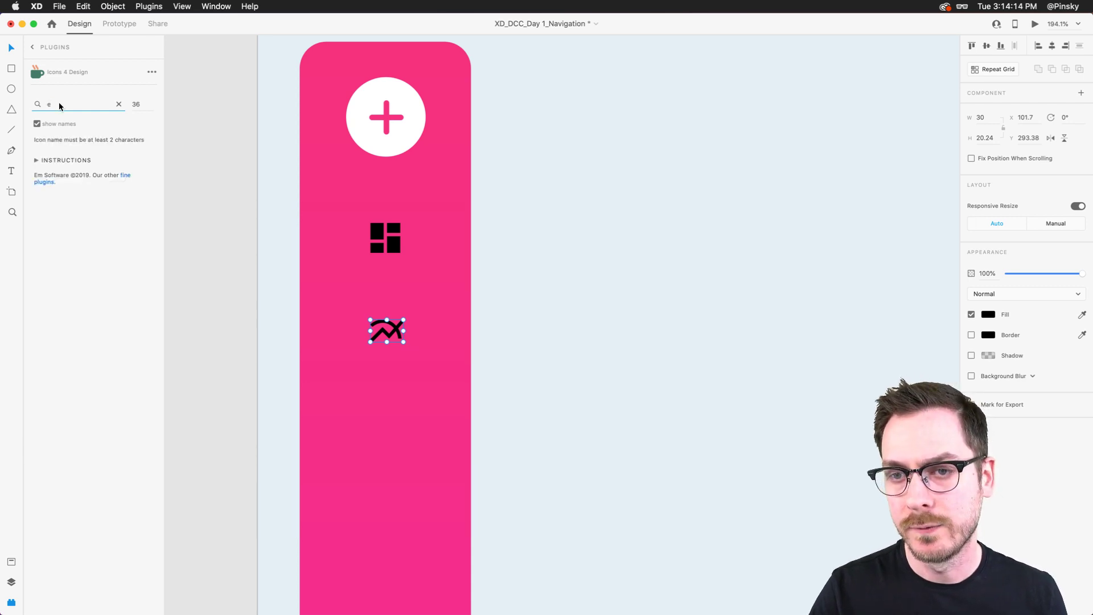
pyautogui.write('nelope')
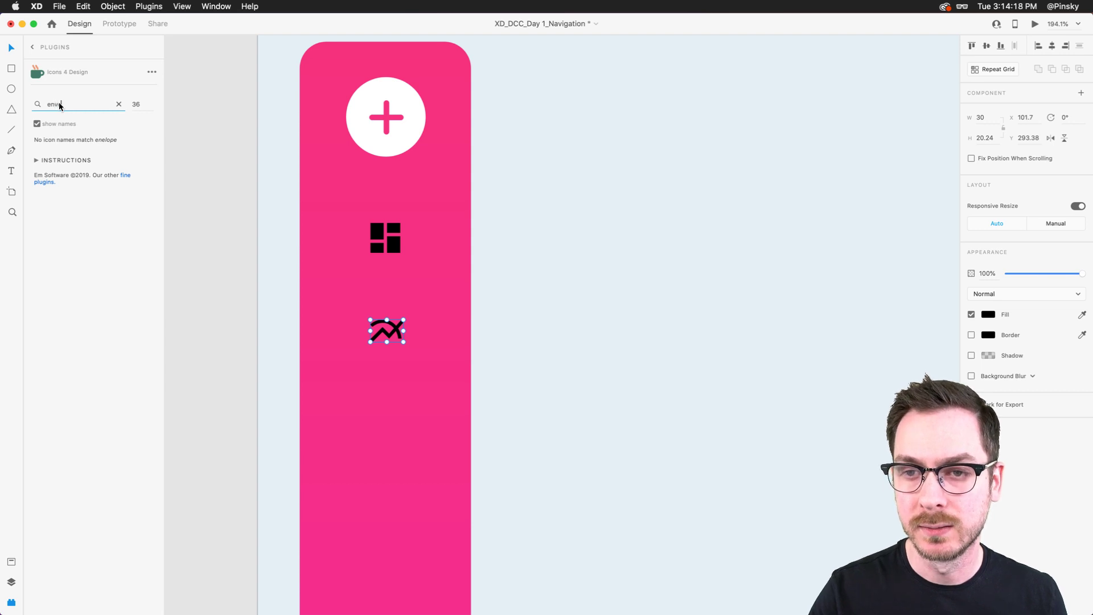
pyautogui.write('elope')
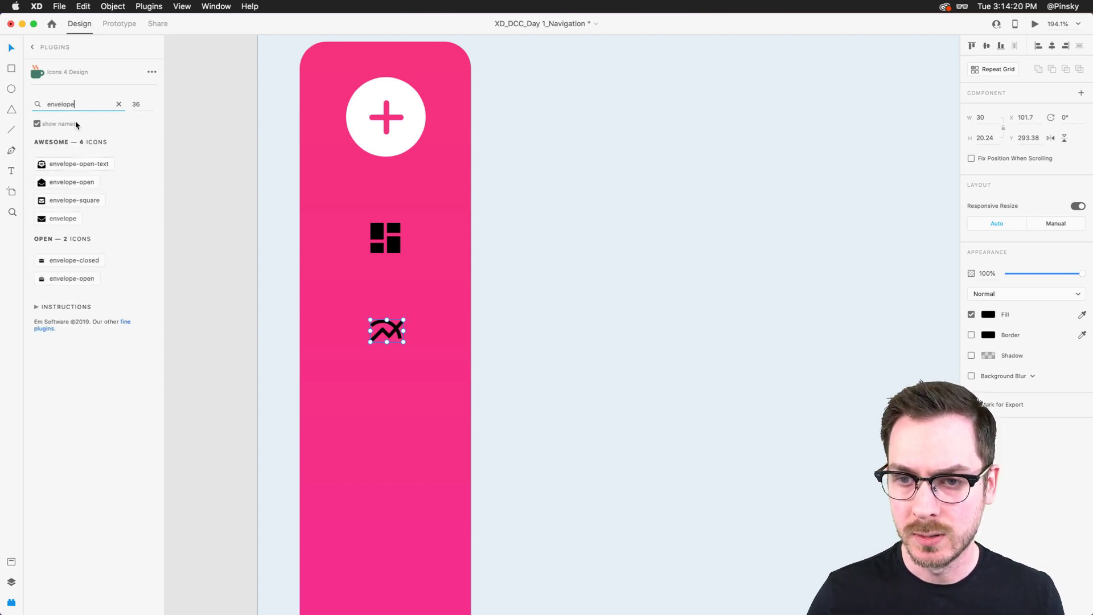
# Step: Search the icons for "mail", insert the Simple minutemailer icon and place it below the chart icon at about X 101, Y 380
pyautogui.doubleClick(80, 104)
pyautogui.write('mail')
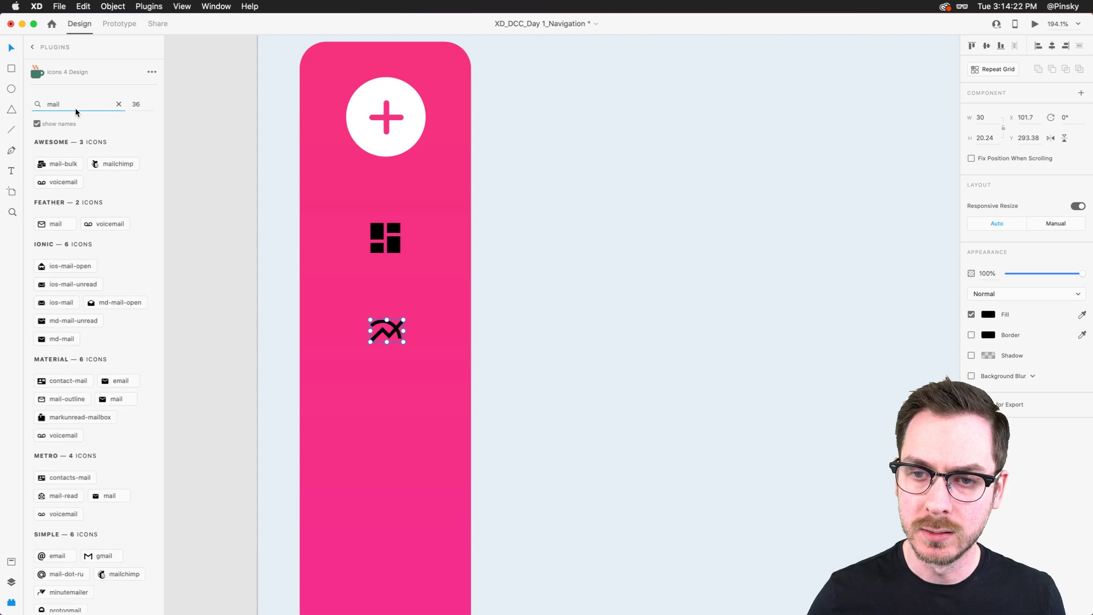
pyautogui.scroll(-4, 120, 250)
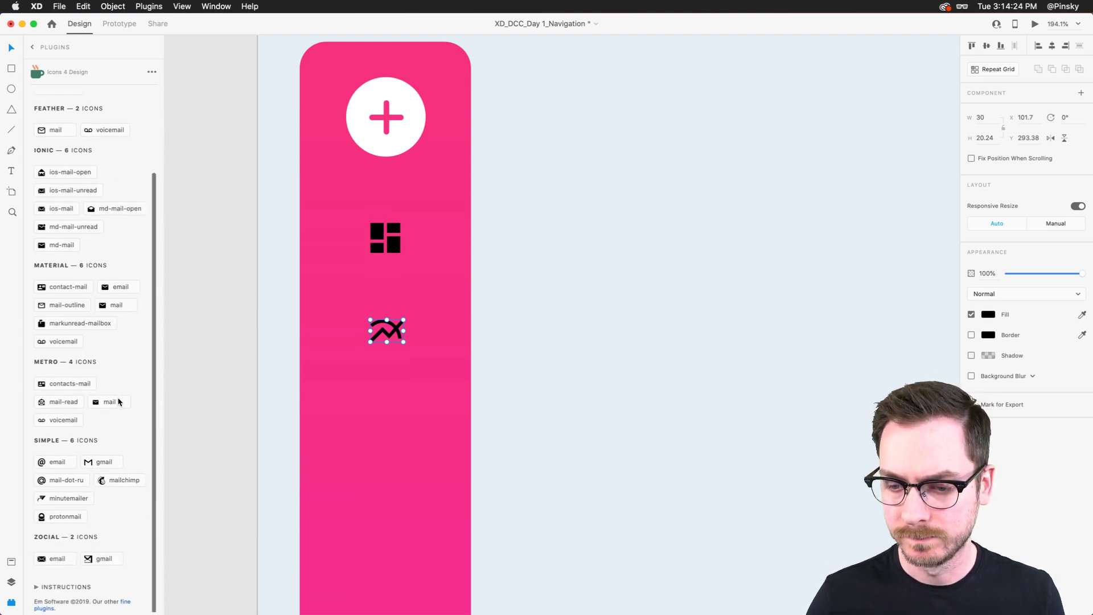
pyautogui.scroll(1, 80, 263)
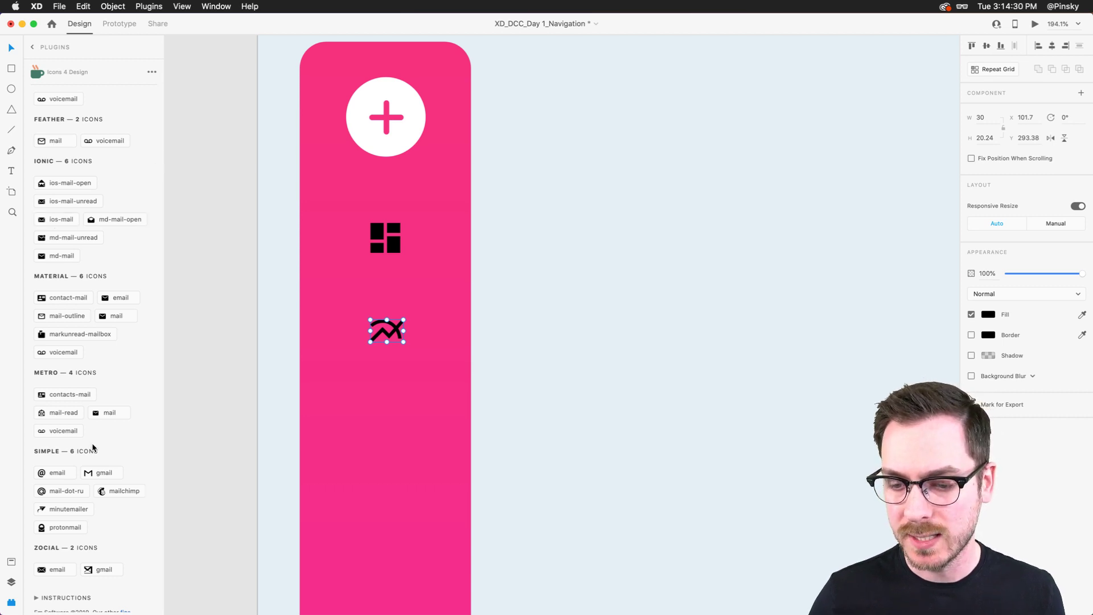
pyautogui.scroll(-1, 80, 455)
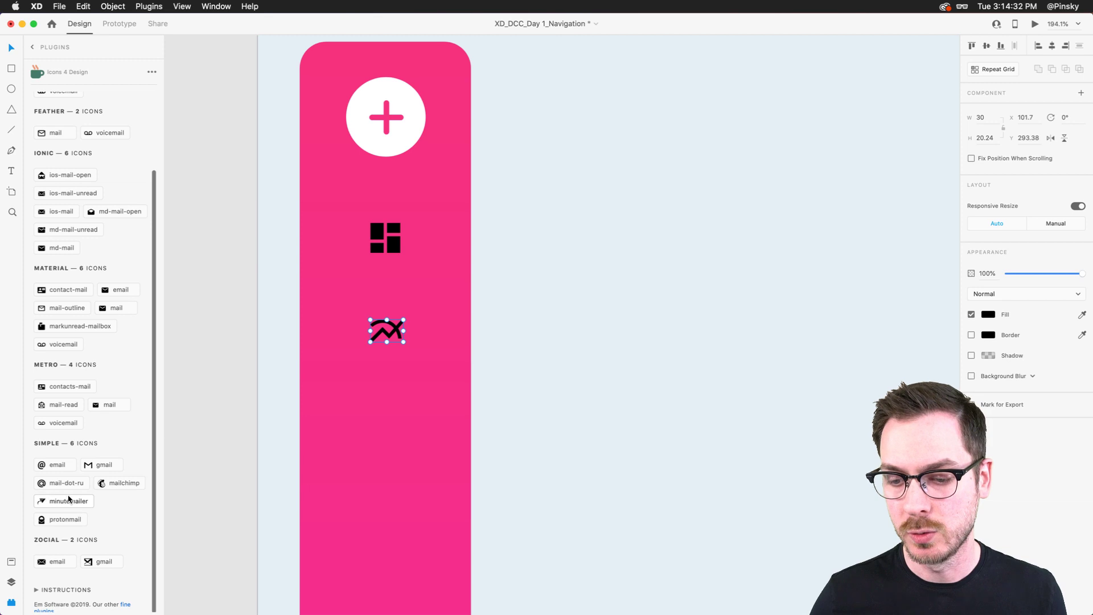
pyautogui.click(68, 500)
pyautogui.moveTo(430, 327); pyautogui.dragTo(397, 427)
pyautogui.scroll(3, 74, 90)
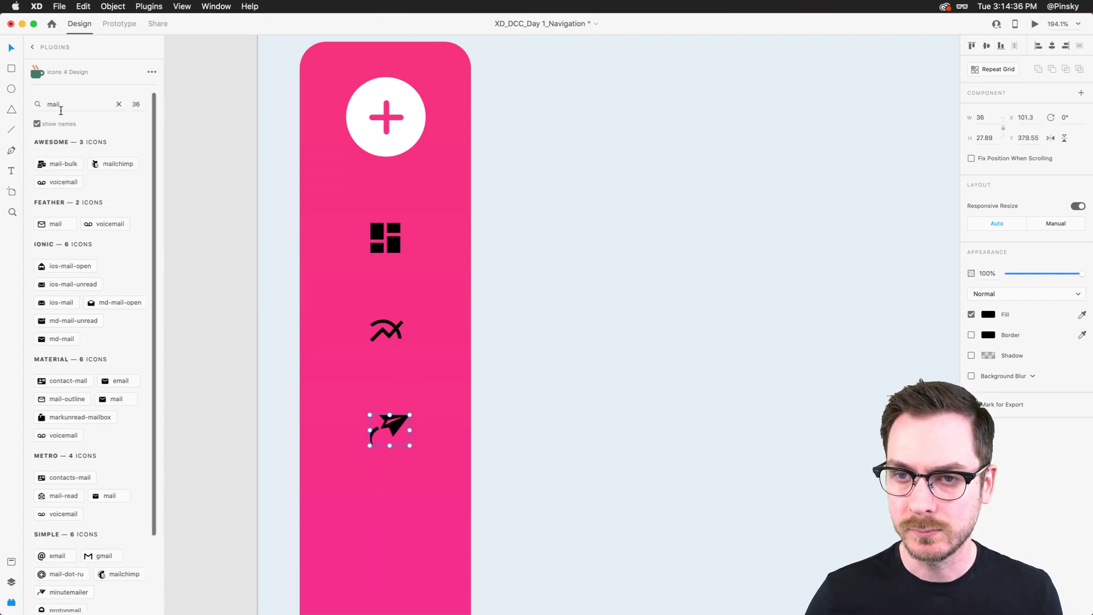
# Step: Search the icons for "bell", insert the Feather bell icon and place it below the paper-plane icon at about X 105, Y 492
pyautogui.doubleClick(61, 105)
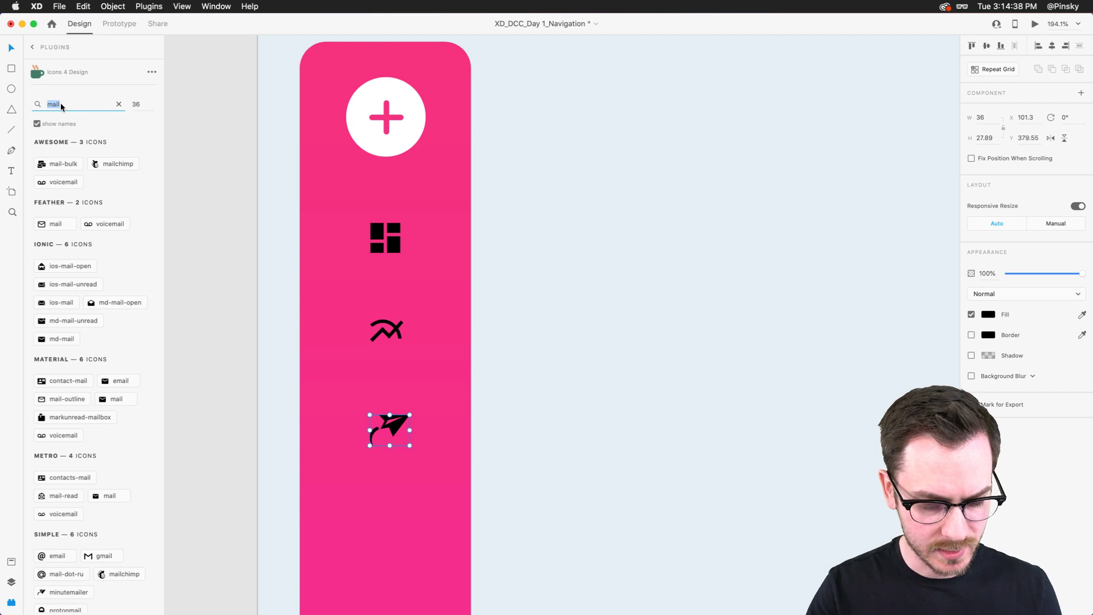
pyautogui.write('bell')
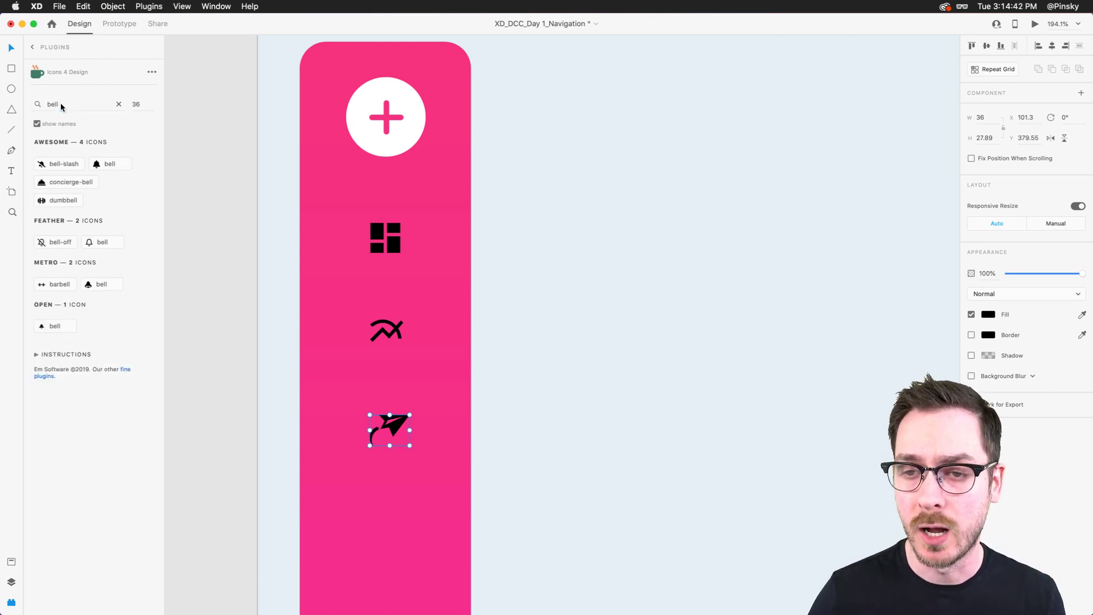
pyautogui.click(100, 240)
pyautogui.scroll(-5, 447, 409)
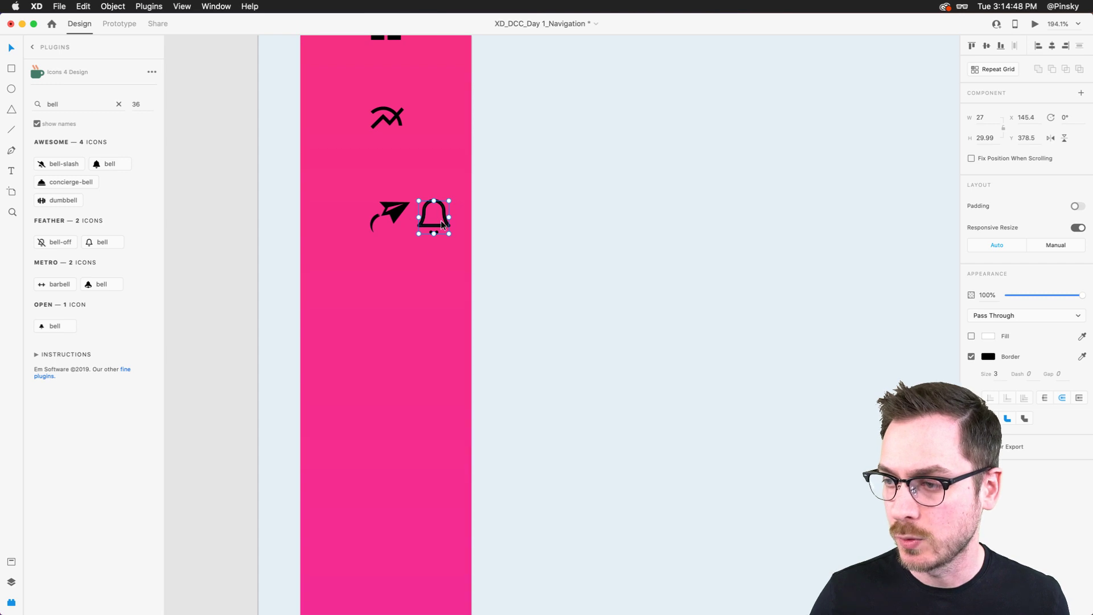
pyautogui.moveTo(443, 225); pyautogui.dragTo(398, 350)
# Step: Search the icons for "settings", insert the Feather settings icon and place it below the bell at about X 105, Y 588
pyautogui.doubleClick(64, 101)
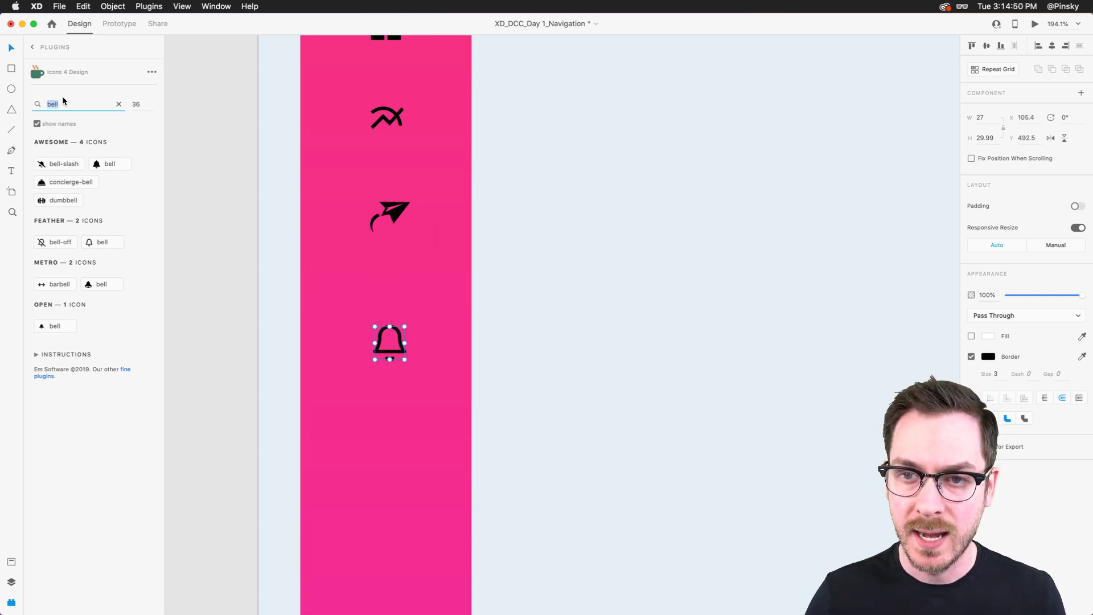
pyautogui.write('settings')
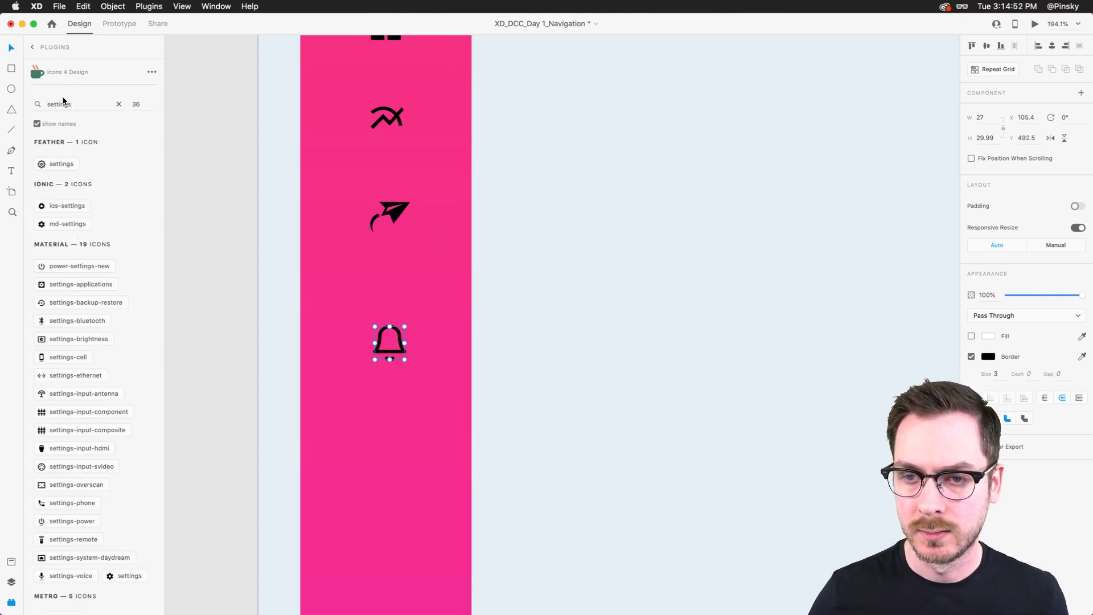
pyautogui.click(56, 164)
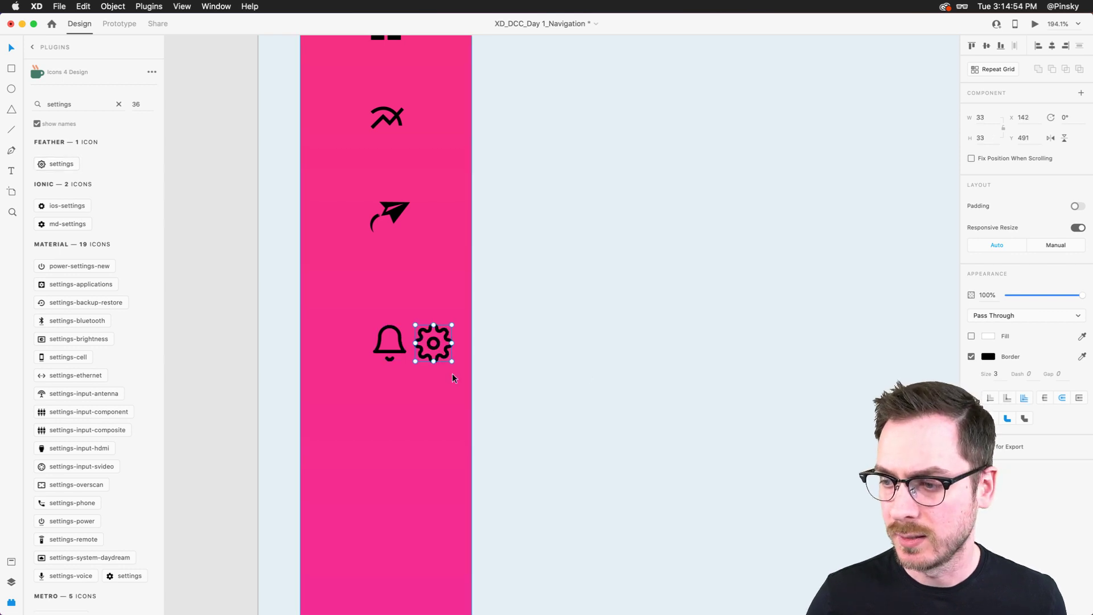
pyautogui.moveTo(449, 346); pyautogui.dragTo(404, 457)
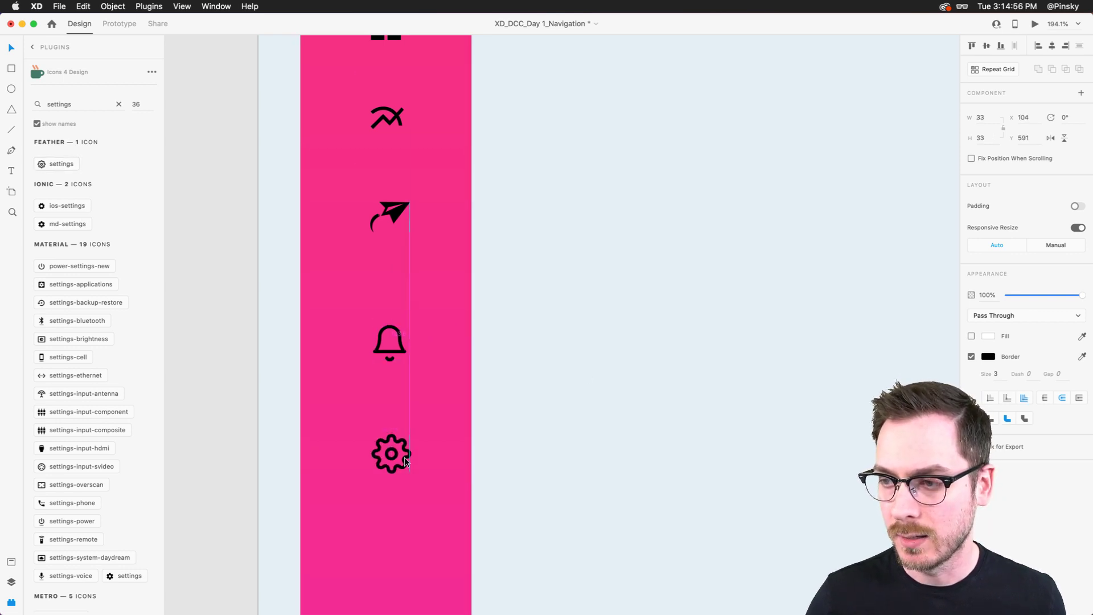
# Step: Show the layers list and draw a 72 by 72 white circle over the dashboard icon at X 80, Y 184
pyautogui.scroll(-5, 405, 460)
pyautogui.scroll(-5, 399, 398)
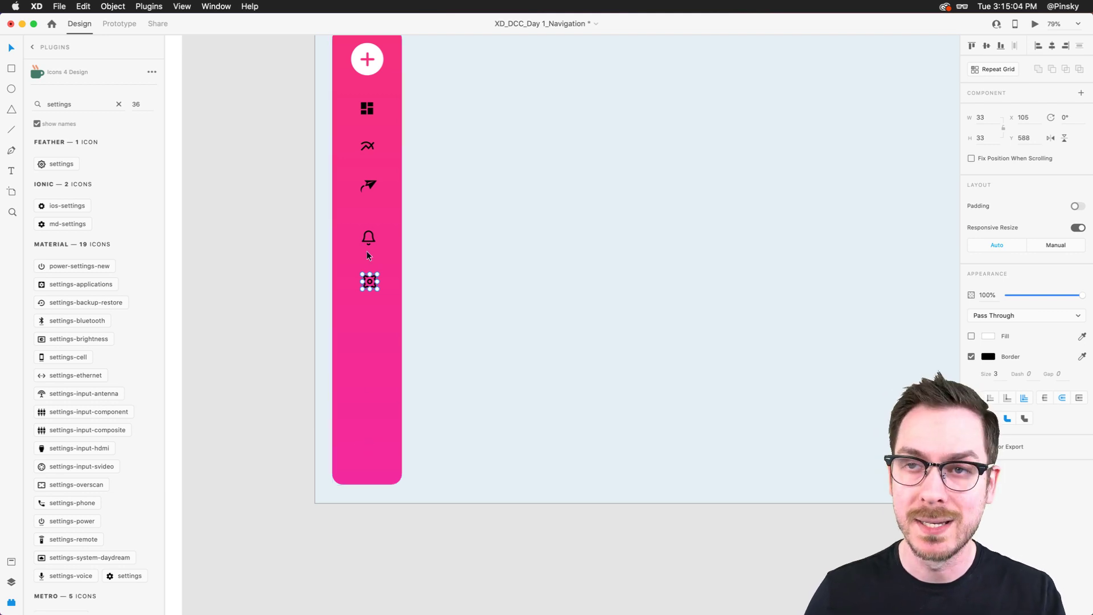
pyautogui.scroll(1, 363, 230)
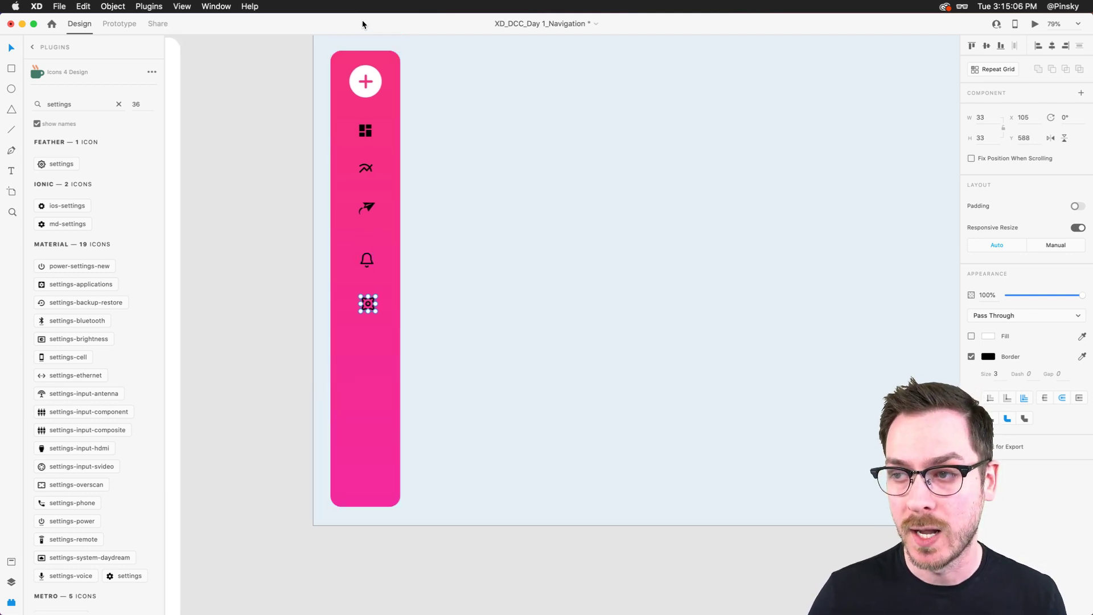
pyautogui.press('super+y')
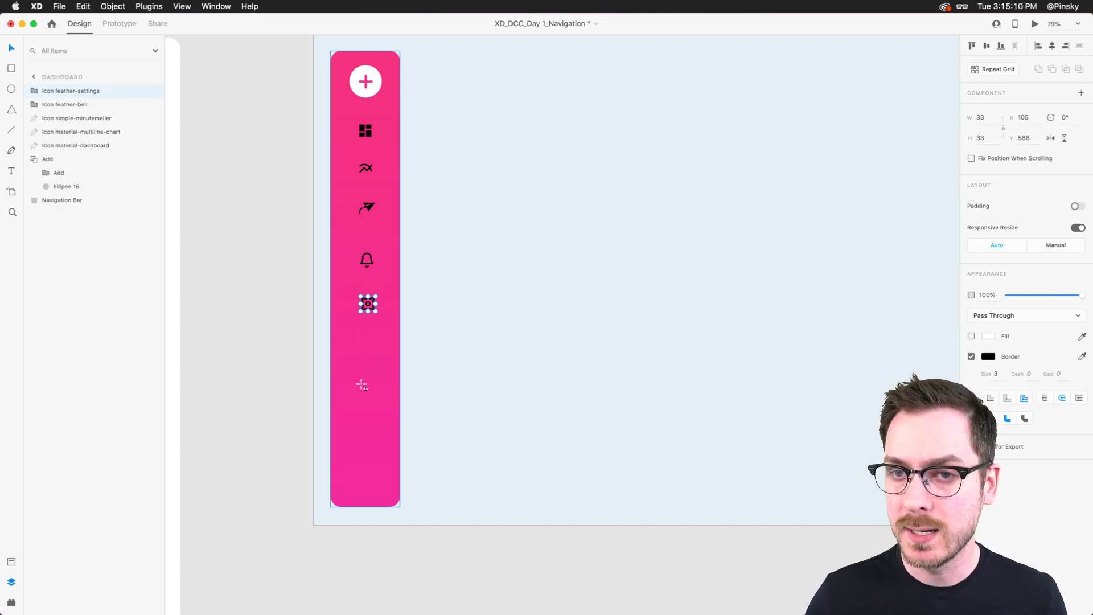
pyautogui.press('e')
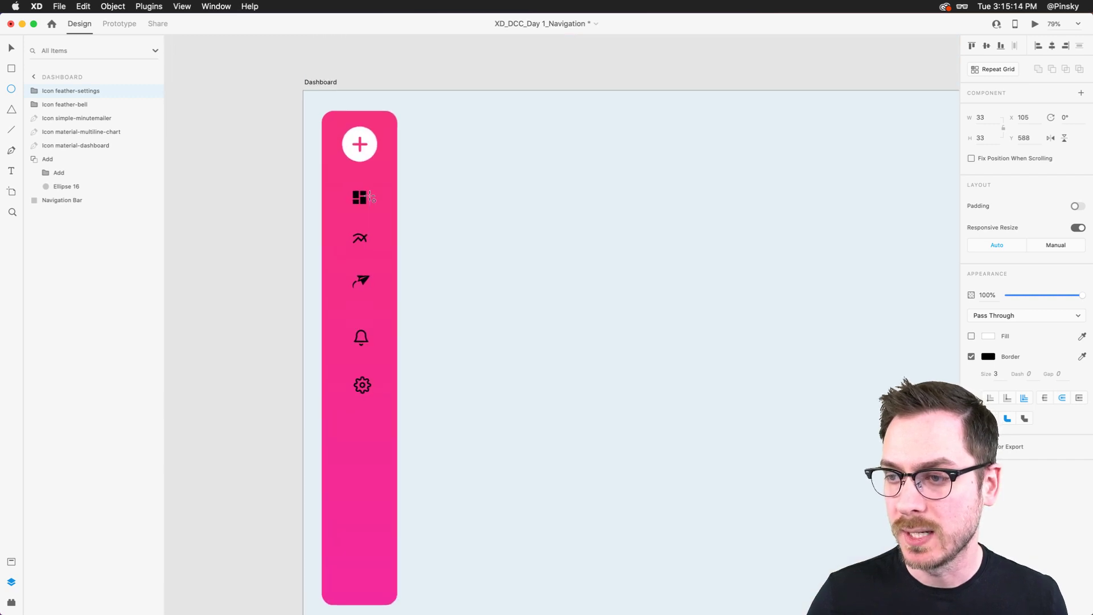
pyautogui.scroll(5, 367, 185)
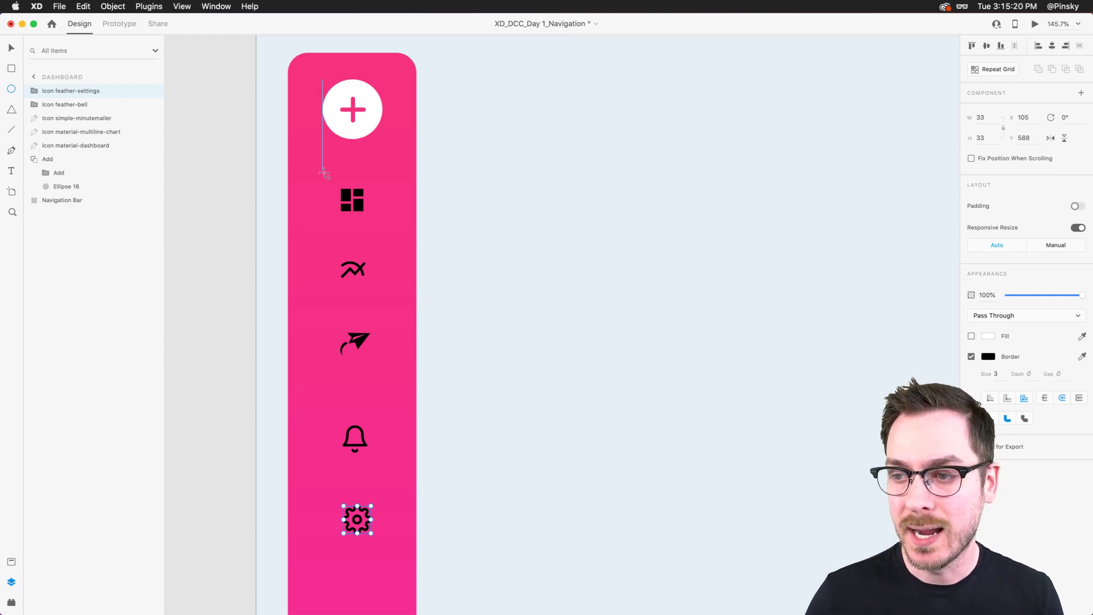
pyautogui.moveTo(323, 172)
pyautogui.mouseDown()
pyautogui.moveTo(392, 247)
pyautogui.moveTo(385, 241)
pyautogui.mouseUp()
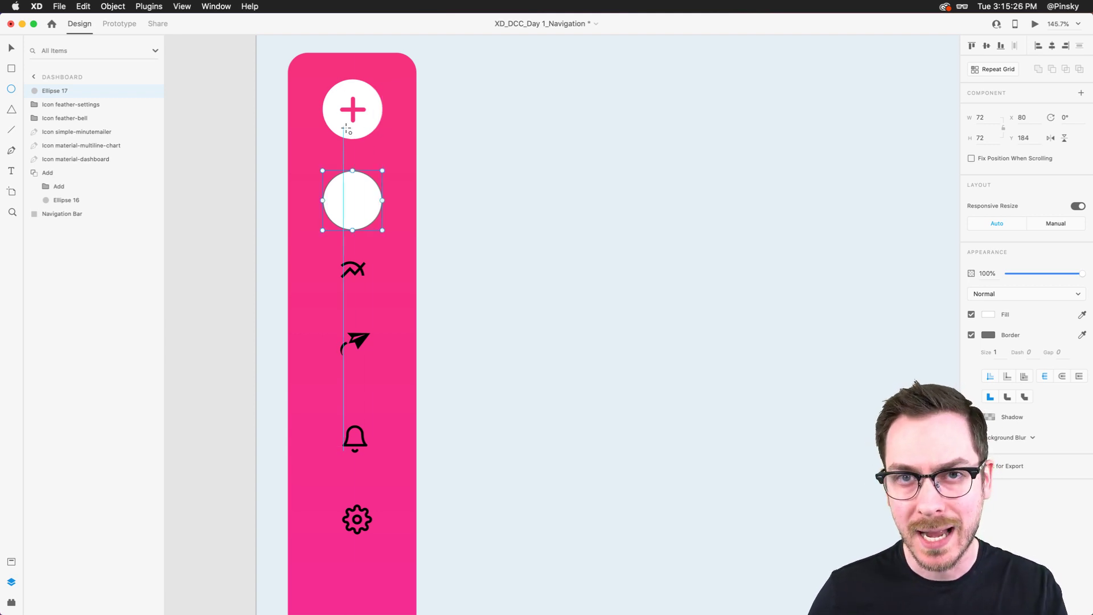
pyautogui.press('v')
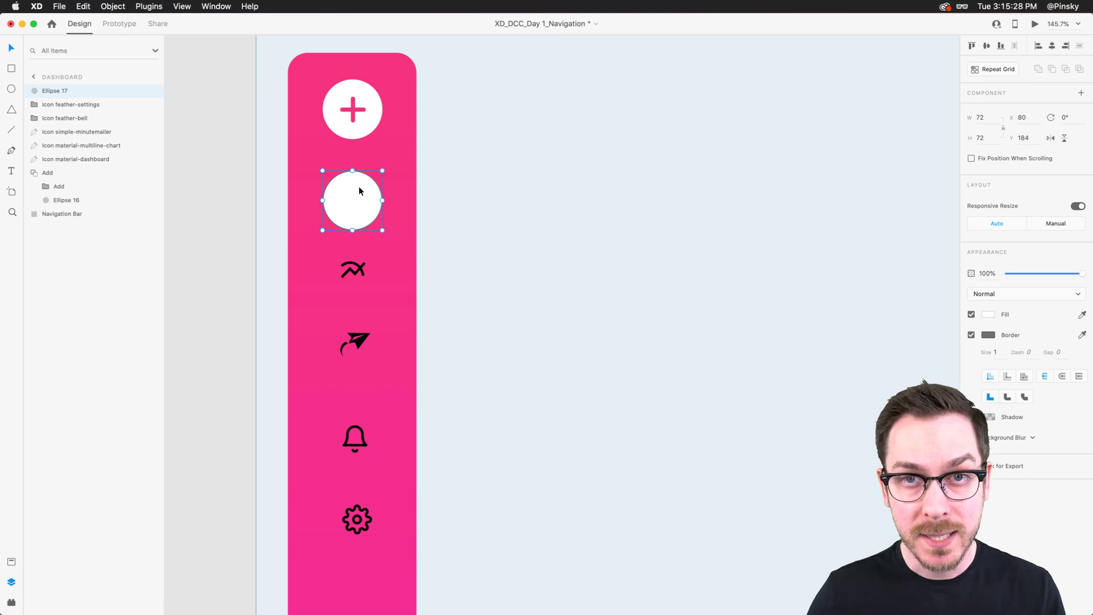
# Step: Move the white circle to the lower end of the navigation bar at X 83, Y 952 and remove its border
pyautogui.moveTo(359, 193); pyautogui.dragTo(345, 520)
pyautogui.press('Down')
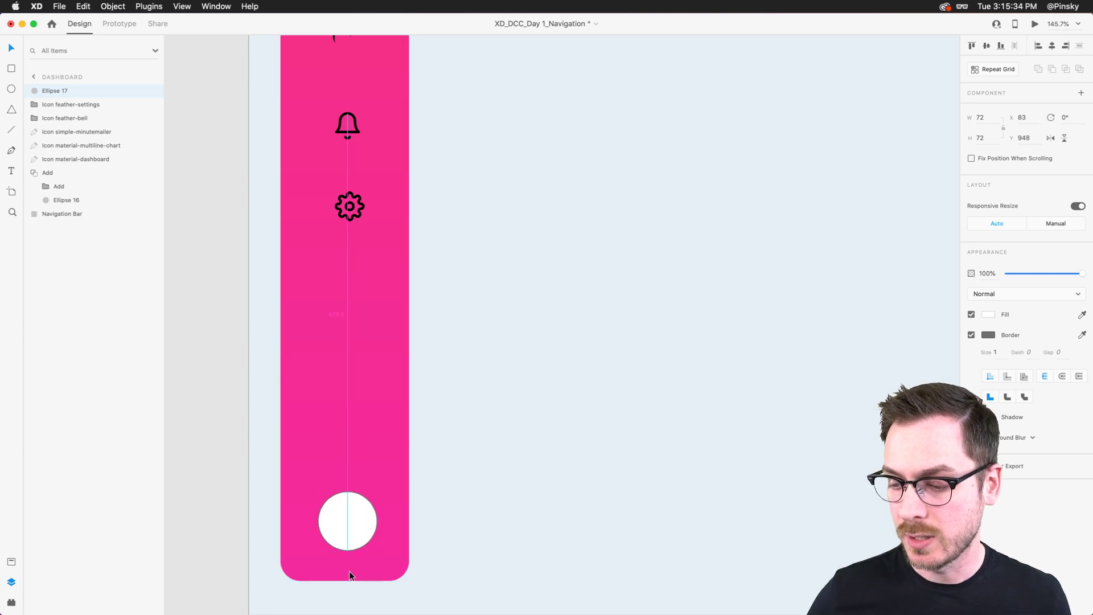
pyautogui.press('Down')
pyautogui.press('Down')
pyautogui.press('Down')
pyautogui.scroll(5, 349, 571)
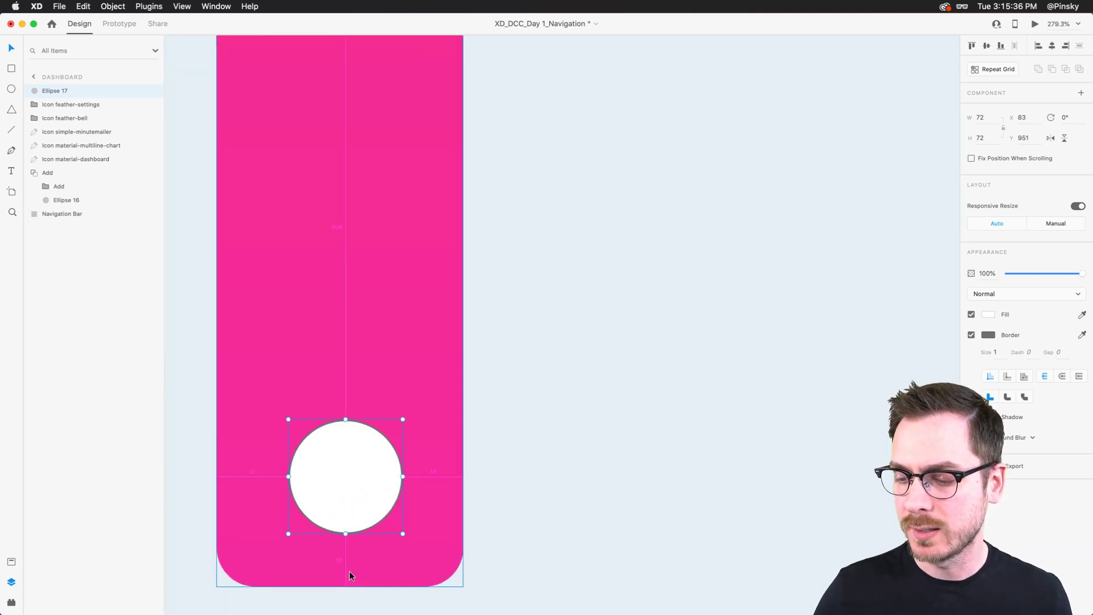
pyautogui.press('Down')
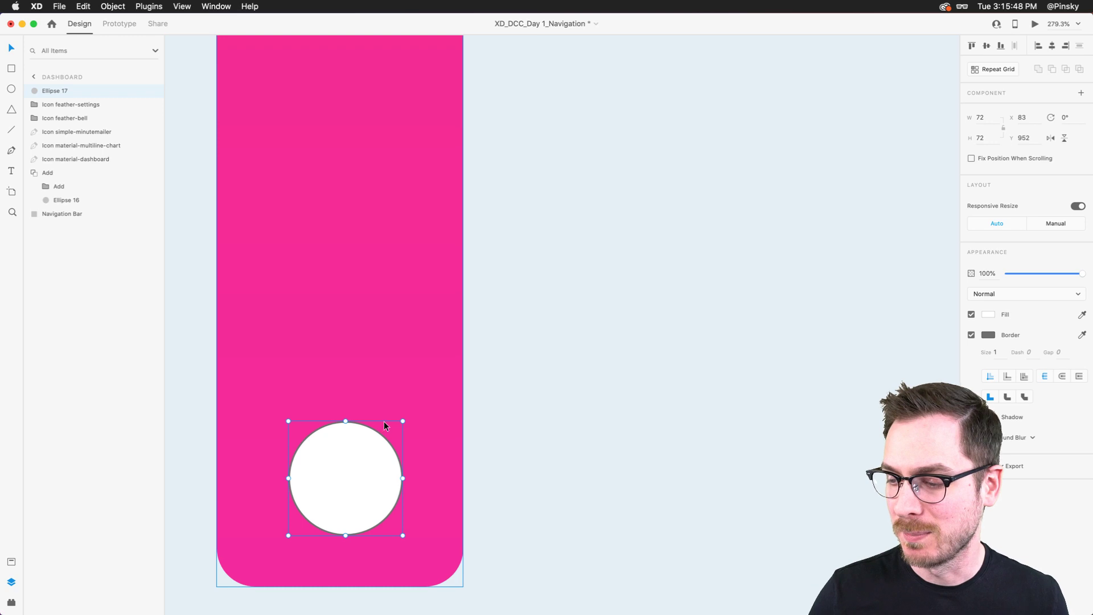
pyautogui.click(971, 334)
# Step: Select the dashboard, chart, paper-plane, bell and settings icons together and turn off Responsive Resize for them
pyautogui.scroll(-5, 283, 487)
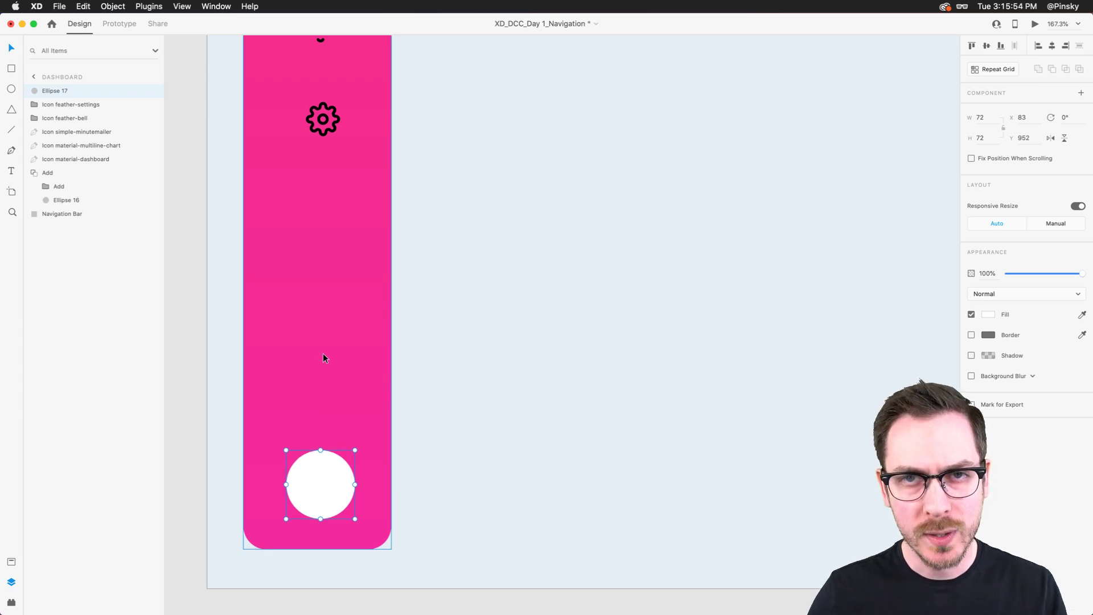
pyautogui.scroll(-5, 323, 353)
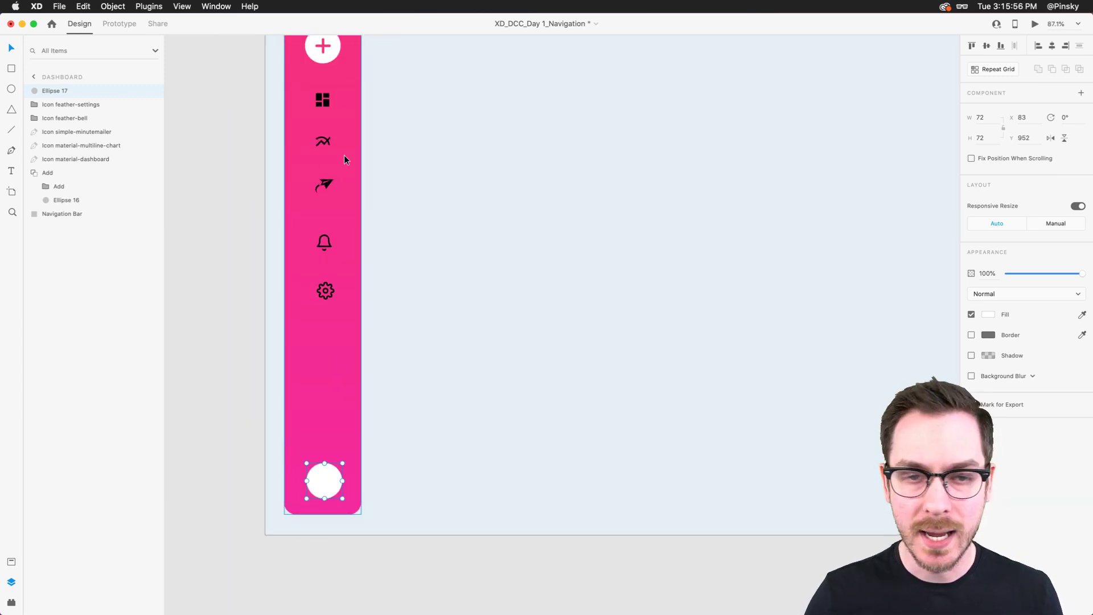
pyautogui.click(326, 104)
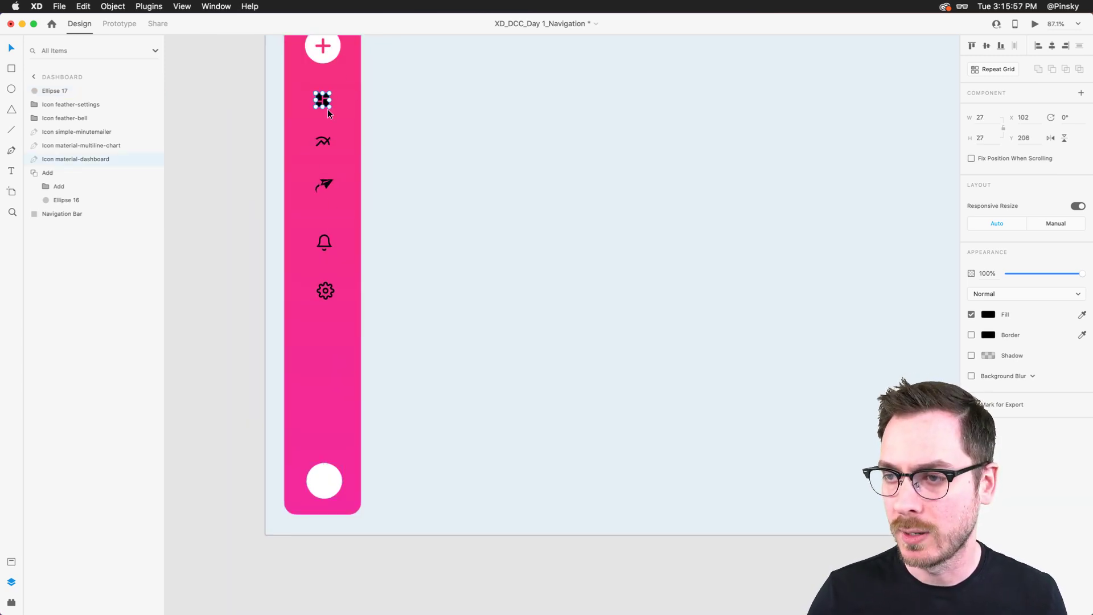
pyautogui.keyDown('shift'); pyautogui.click(328, 144); pyautogui.keyUp('shift')
pyautogui.keyDown('shift'); pyautogui.click(326, 185); pyautogui.keyUp('shift')
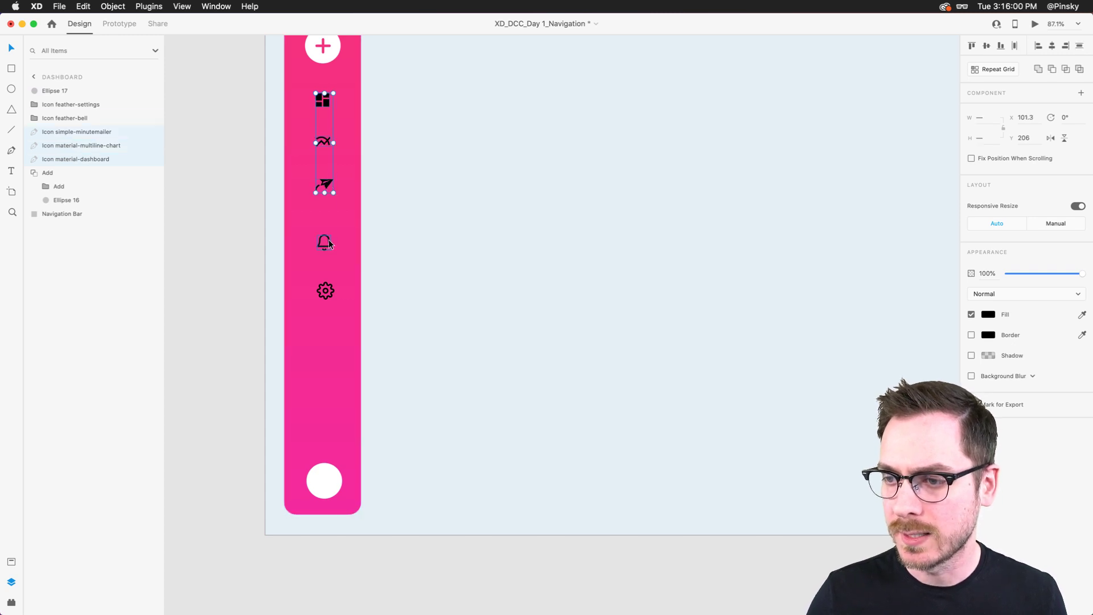
pyautogui.keyDown('shift'); pyautogui.click(329, 239); pyautogui.keyUp('shift')
pyautogui.keyDown('shift'); pyautogui.click(331, 288); pyautogui.keyUp('shift')
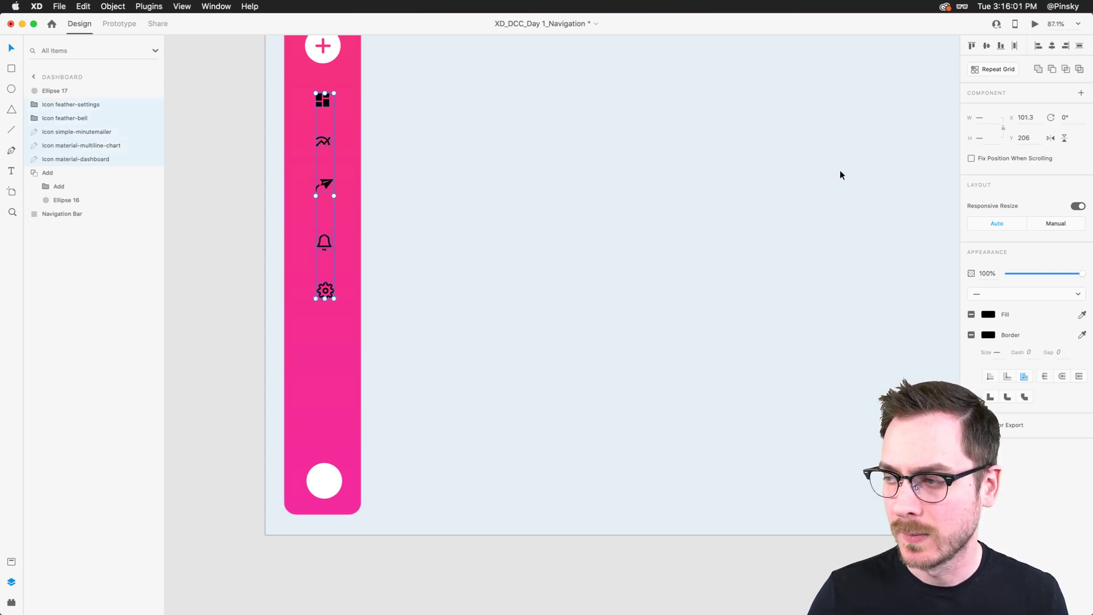
pyautogui.click(1076, 206)
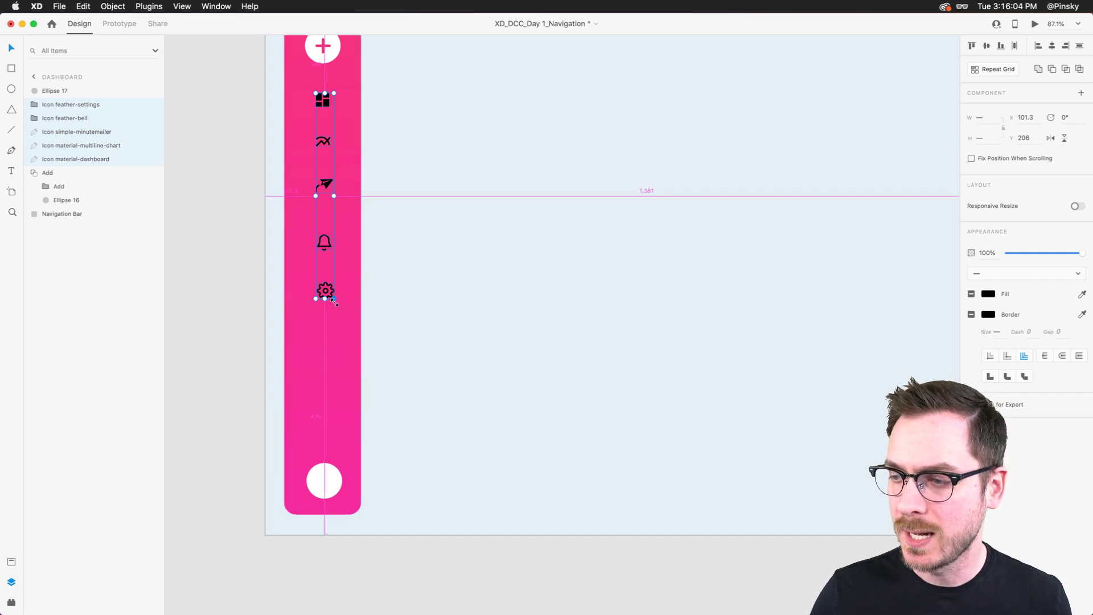
# Step: Scale the five selected icons up slightly and shift them a little further down the navigation bar
pyautogui.moveTo(337, 305); pyautogui.dragTo(346, 317)
pyautogui.moveTo(322, 91); pyautogui.dragTo(325, 111)
pyautogui.scroll(2, 325, 111)
pyautogui.click(324, 112)
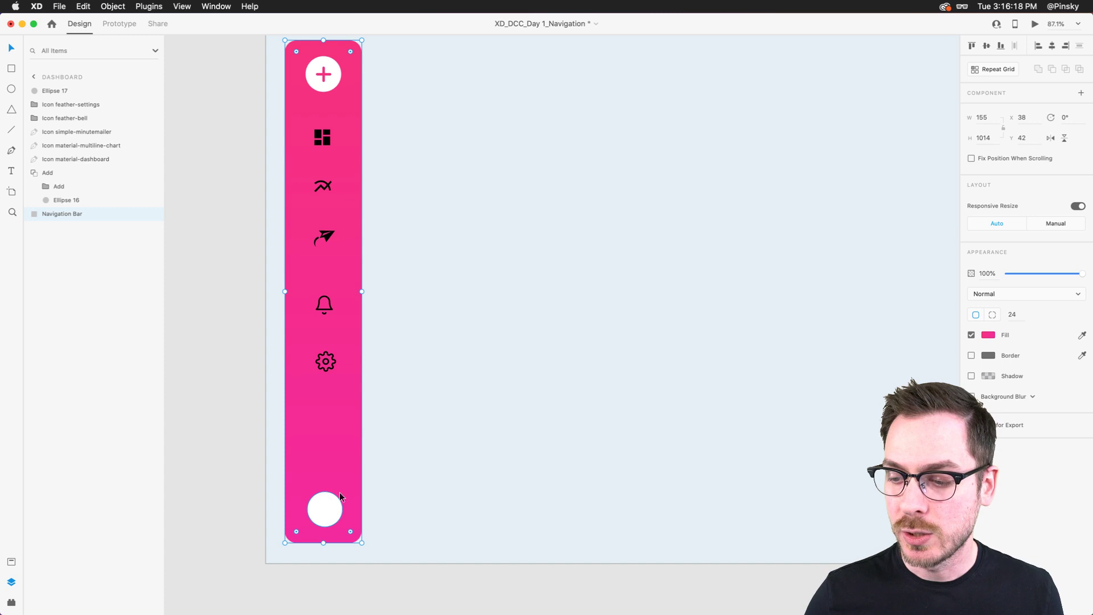
# Step: Move the white circle at the lower end of the navigation bar up to Y 942
pyautogui.click(326, 506)
pyautogui.hotkey('shift', 'Up')
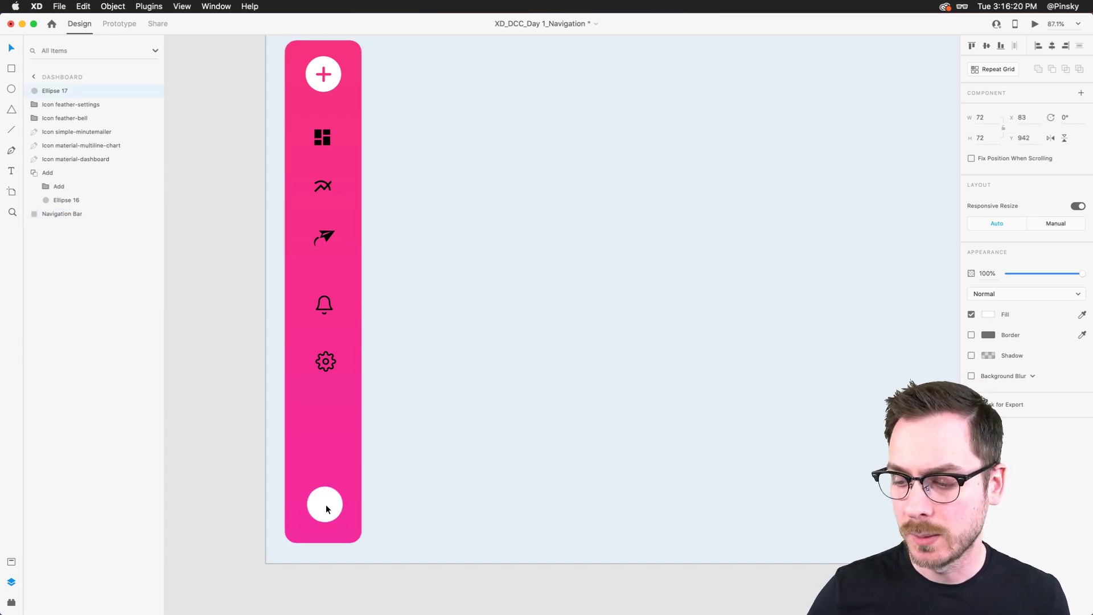
pyautogui.click(337, 60)
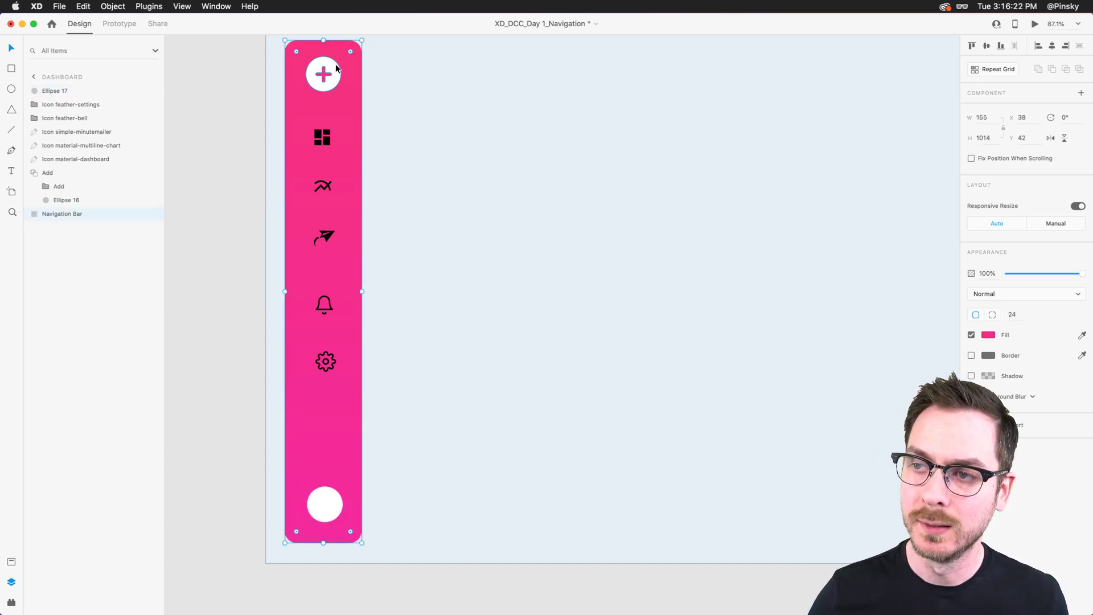
# Step: Move the white plus button down the navigation bar to Y 84 and collapse its Add layer
pyautogui.click(336, 64)
pyautogui.hotkey('shift', 'Down')
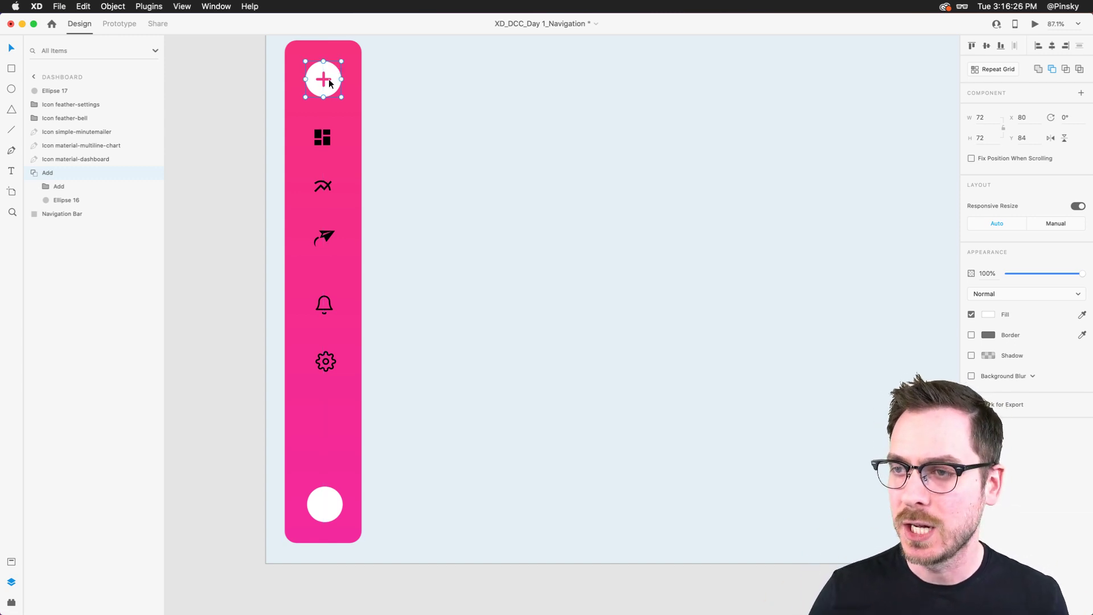
pyautogui.click(35, 176)
# Step: Rename the layer of the white circle at the navigation bar's lower end as Profile
pyautogui.click(46, 91)
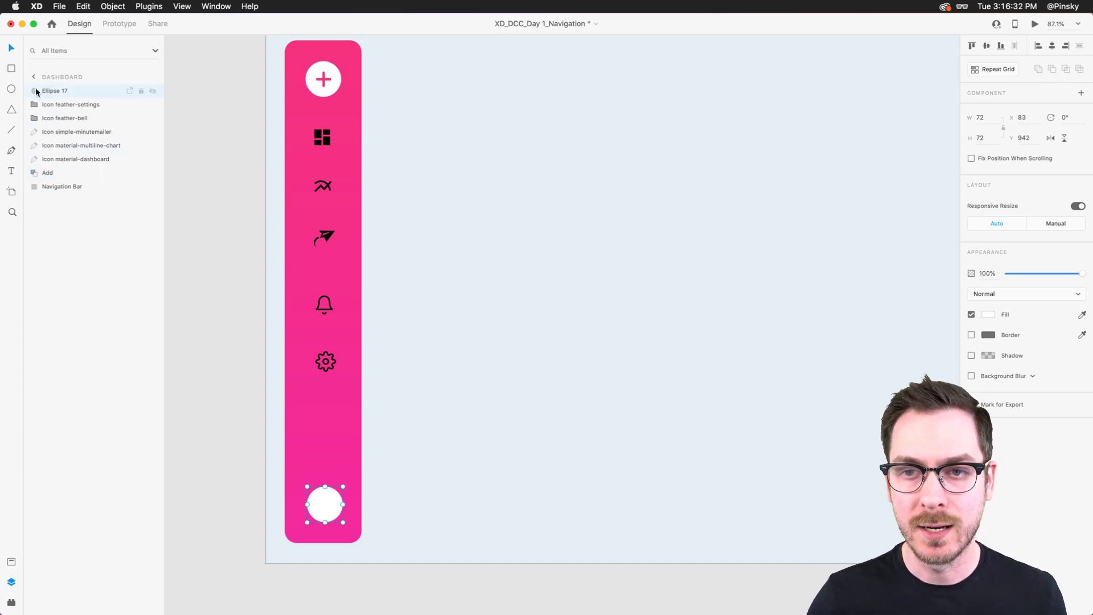
pyautogui.doubleClick(53, 91)
pyautogui.write('Profil')
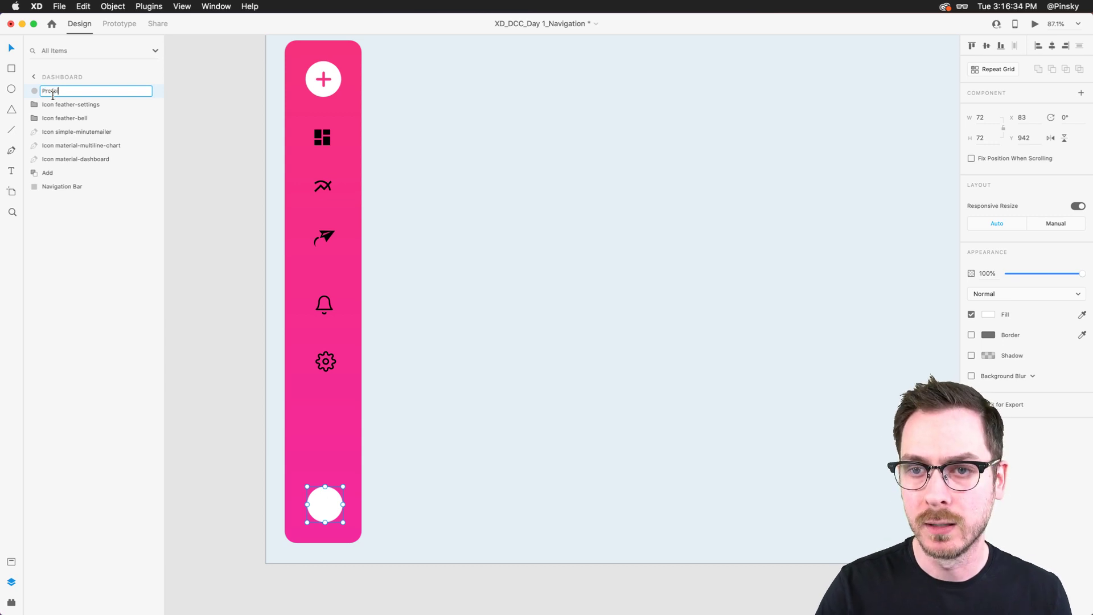
pyautogui.write('e')
pyautogui.press('Return')
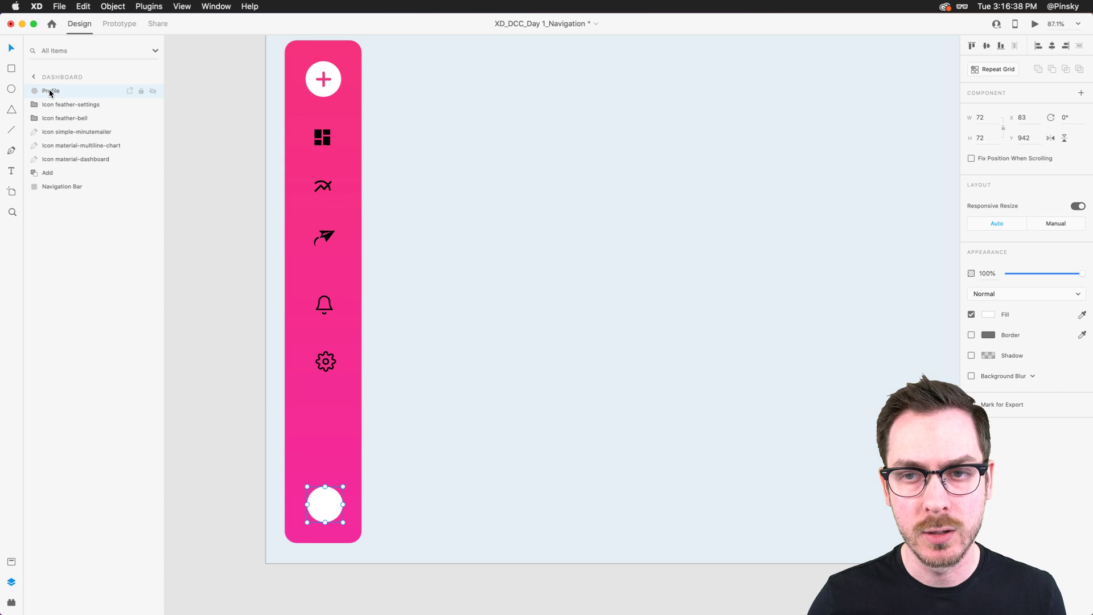
# Step: Align the centres of the plus button, five icons and Profile circle on one vertical axis and distribute them vertically
pyautogui.keyDown('shift'); pyautogui.click(62, 174); pyautogui.keyUp('shift')
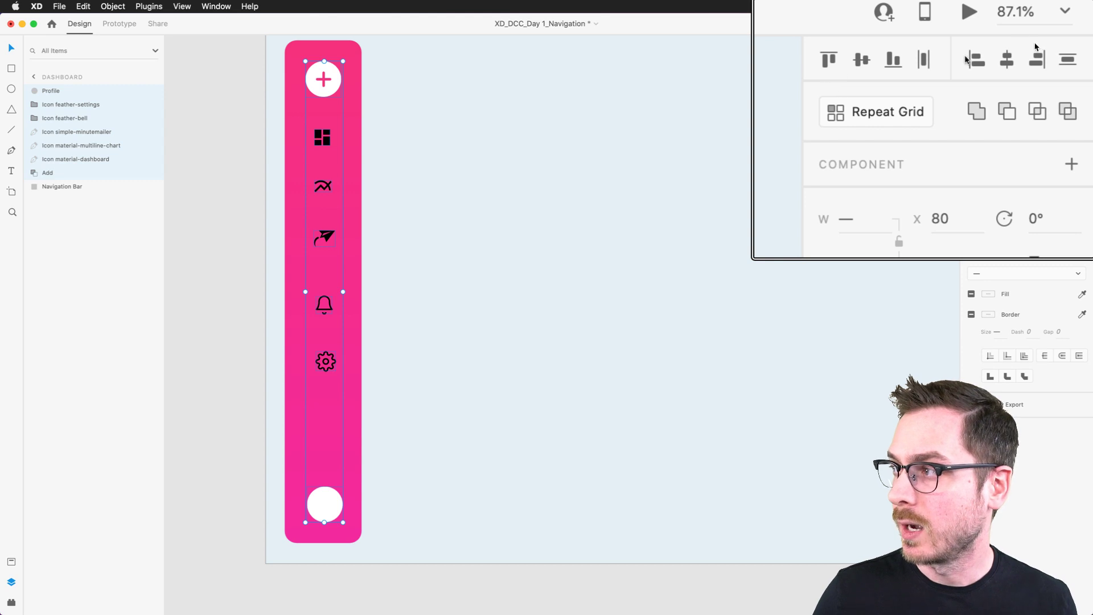
pyautogui.click(1053, 45)
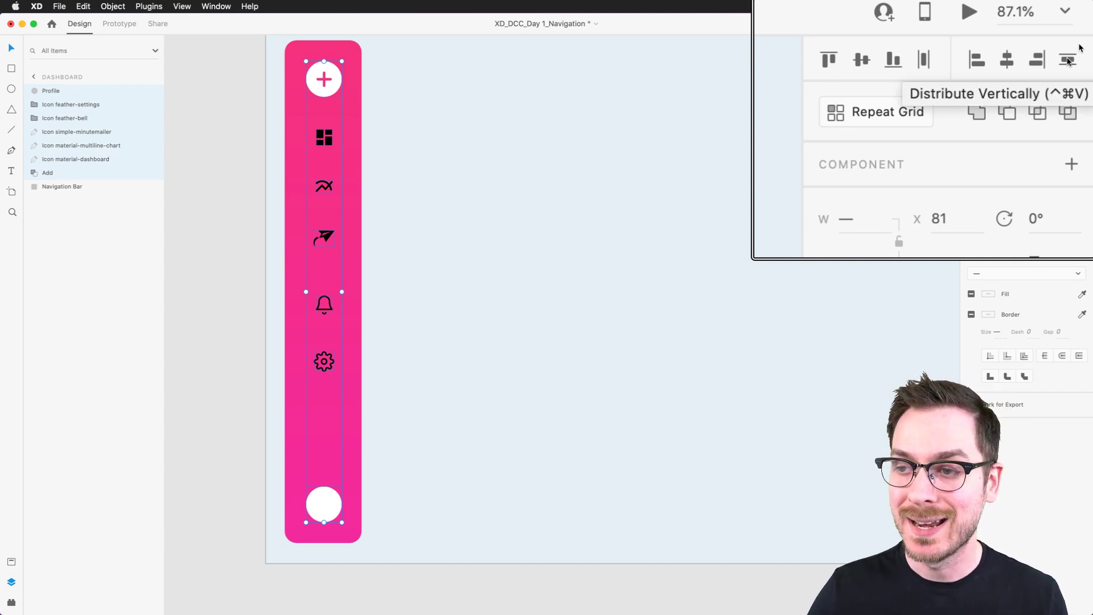
pyautogui.click(1080, 48)
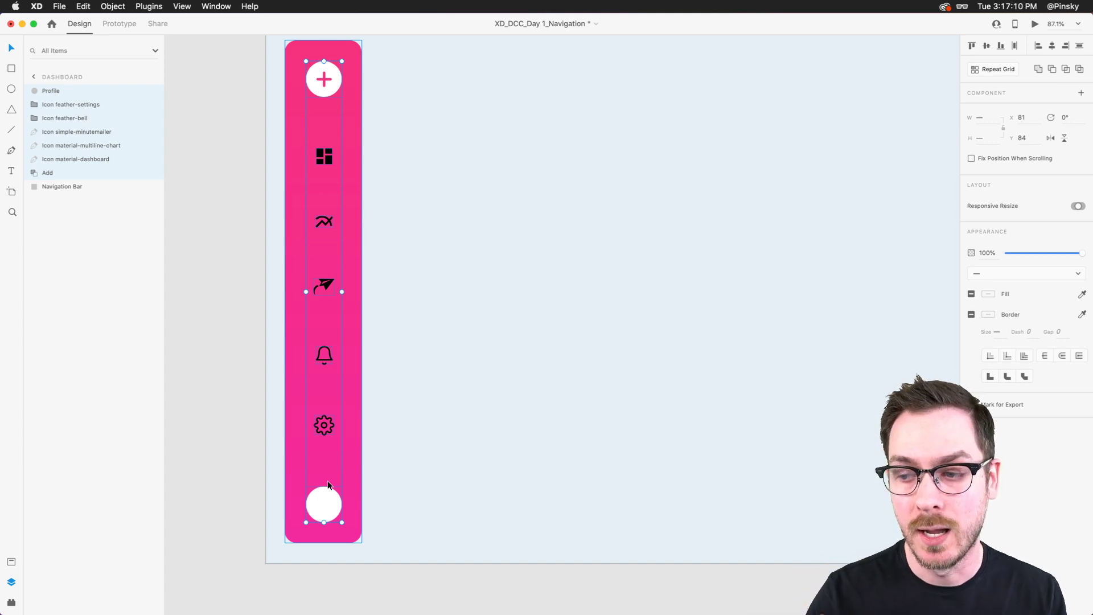
pyautogui.click(368, 380)
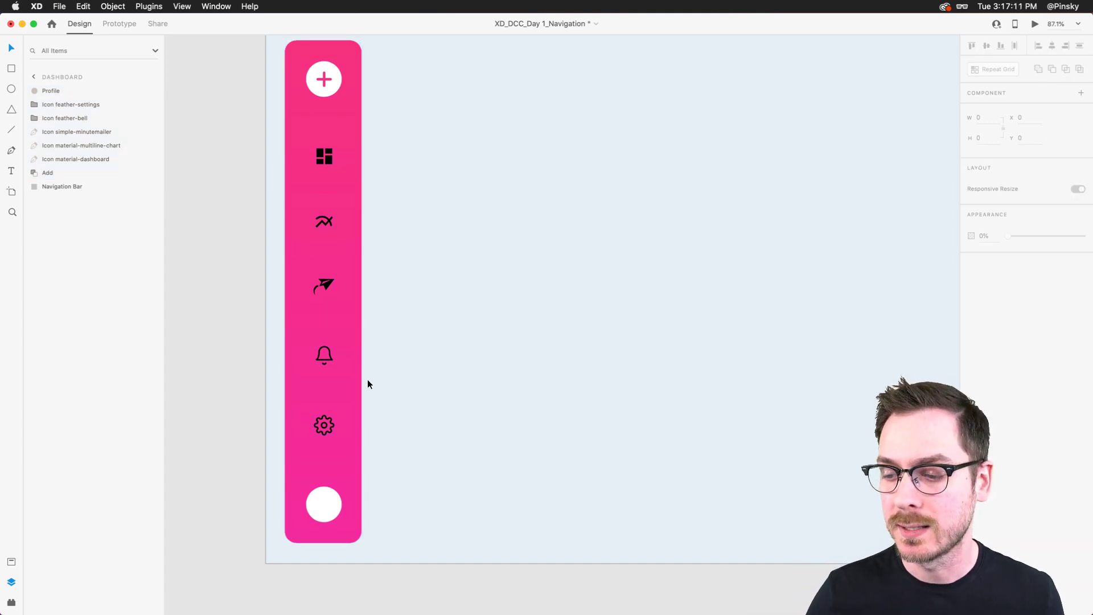
# Step: Select the settings, bell, paper-plane, chart and dashboard icons together and set their fill to white, #FFFFFF
pyautogui.click(332, 421)
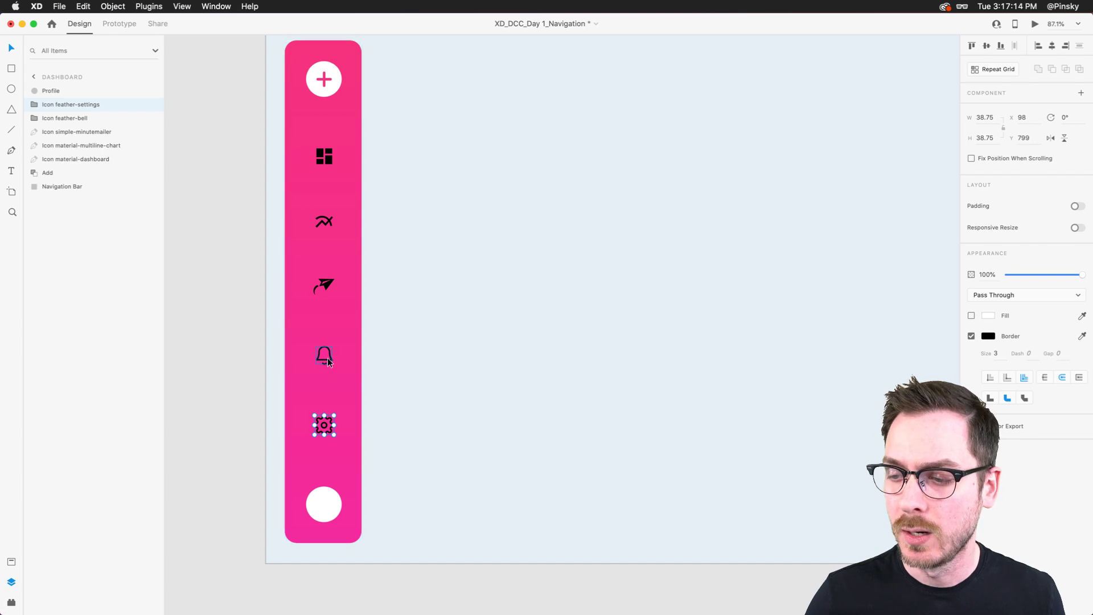
pyautogui.keyDown('shift'); pyautogui.click(327, 357); pyautogui.keyUp('shift')
pyautogui.keyDown('shift'); pyautogui.click(325, 285); pyautogui.keyUp('shift')
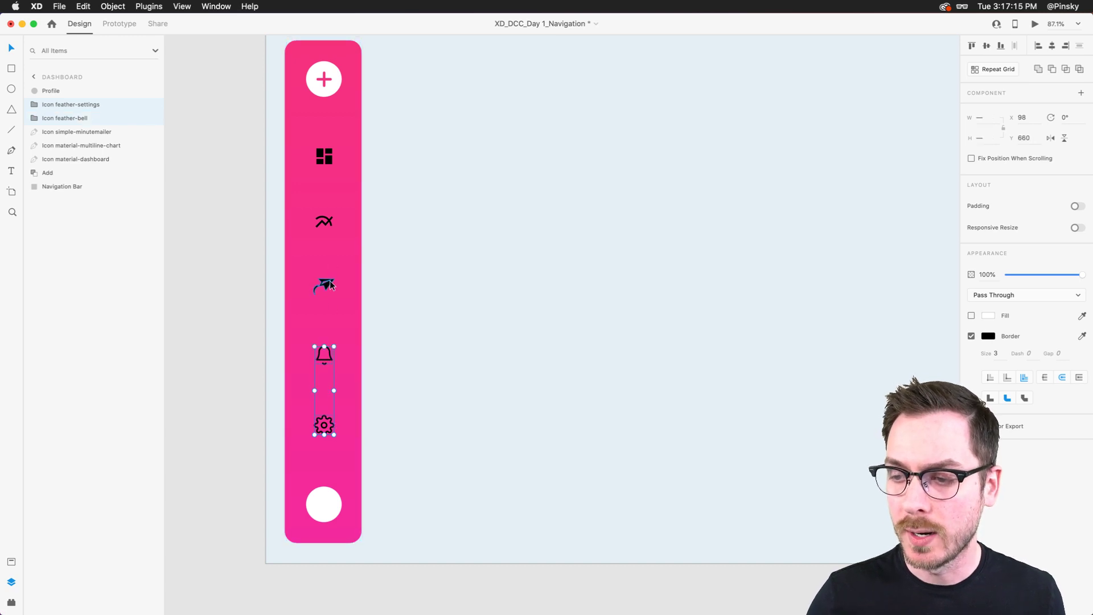
pyautogui.keyDown('shift'); pyautogui.click(326, 221); pyautogui.keyUp('shift')
pyautogui.keyDown('shift'); pyautogui.click(329, 160); pyautogui.keyUp('shift')
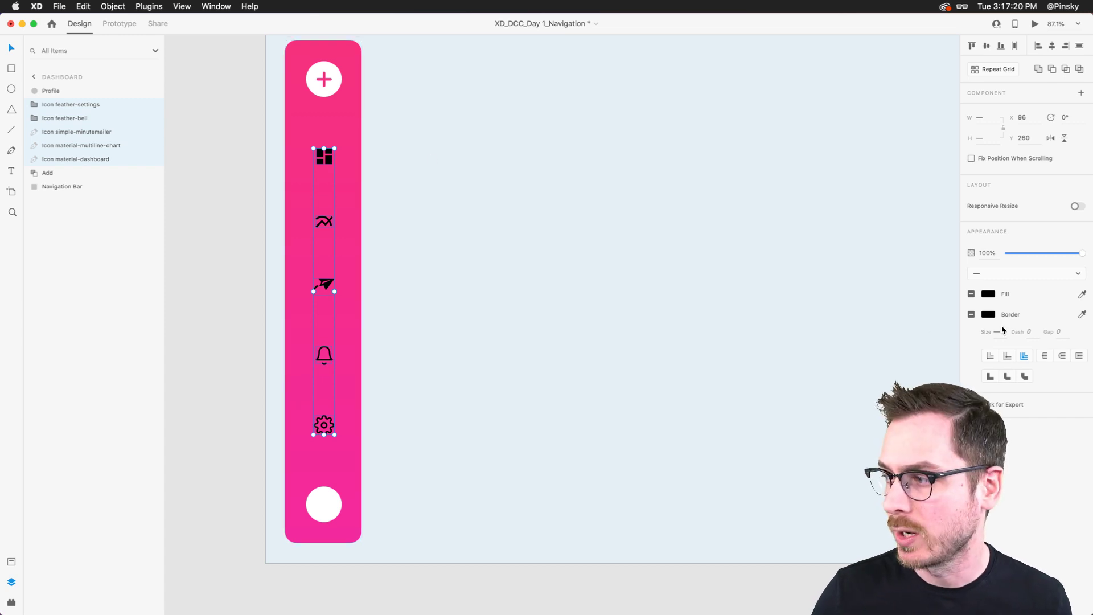
pyautogui.click(988, 295)
pyautogui.moveTo(901, 274); pyautogui.dragTo(830, 213)
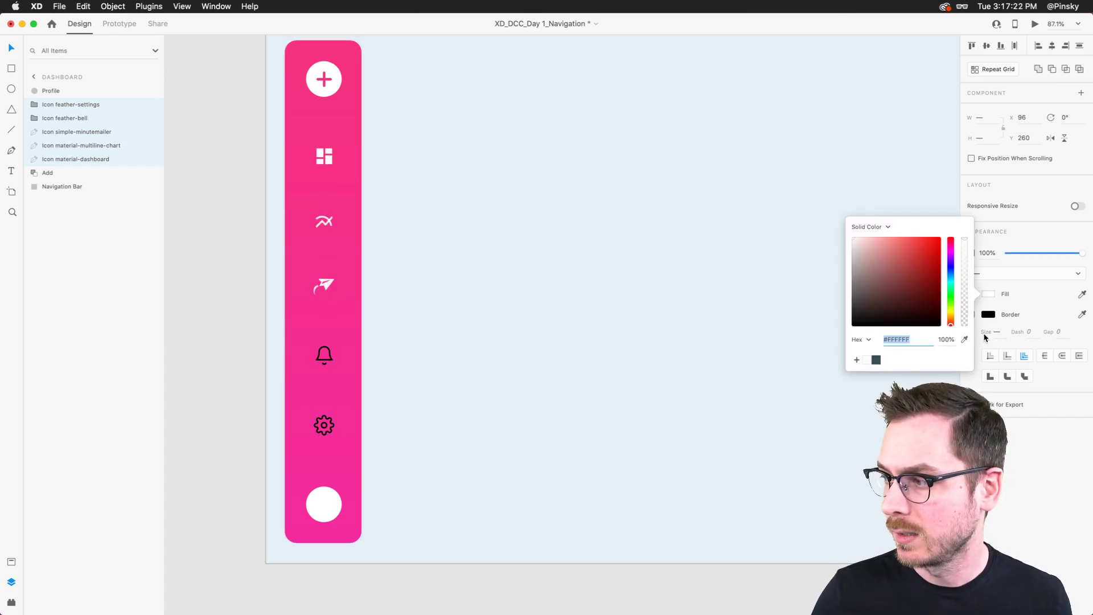
# Step: Set the border colour of the five selected icons to white, #FFFFFF, and deselect them
pyautogui.click(989, 314)
pyautogui.moveTo(899, 294); pyautogui.dragTo(829, 227)
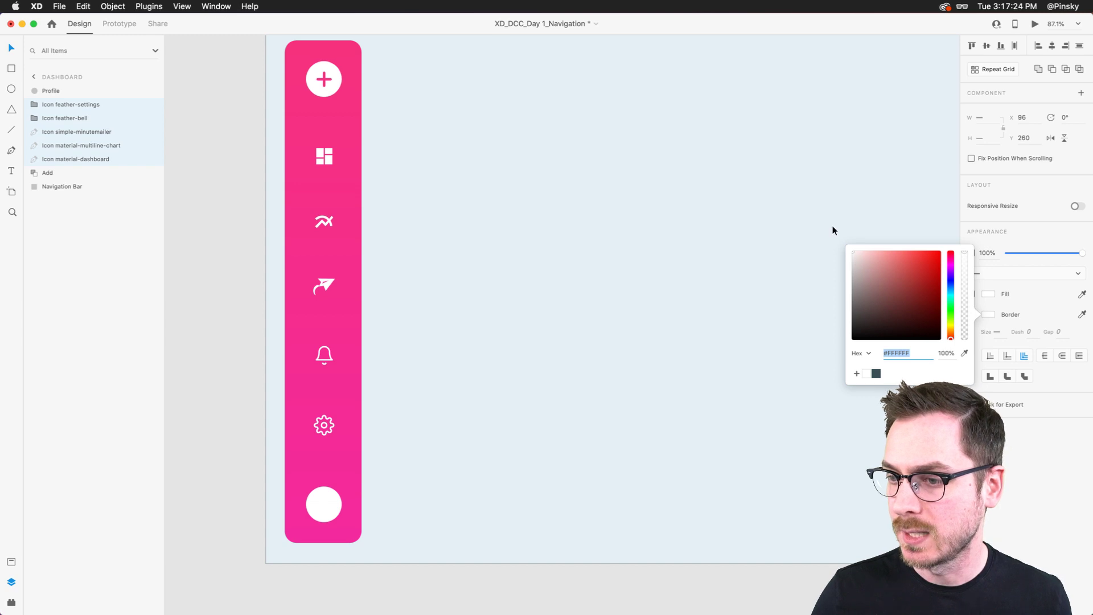
pyautogui.click(1004, 415)
pyautogui.click(438, 217)
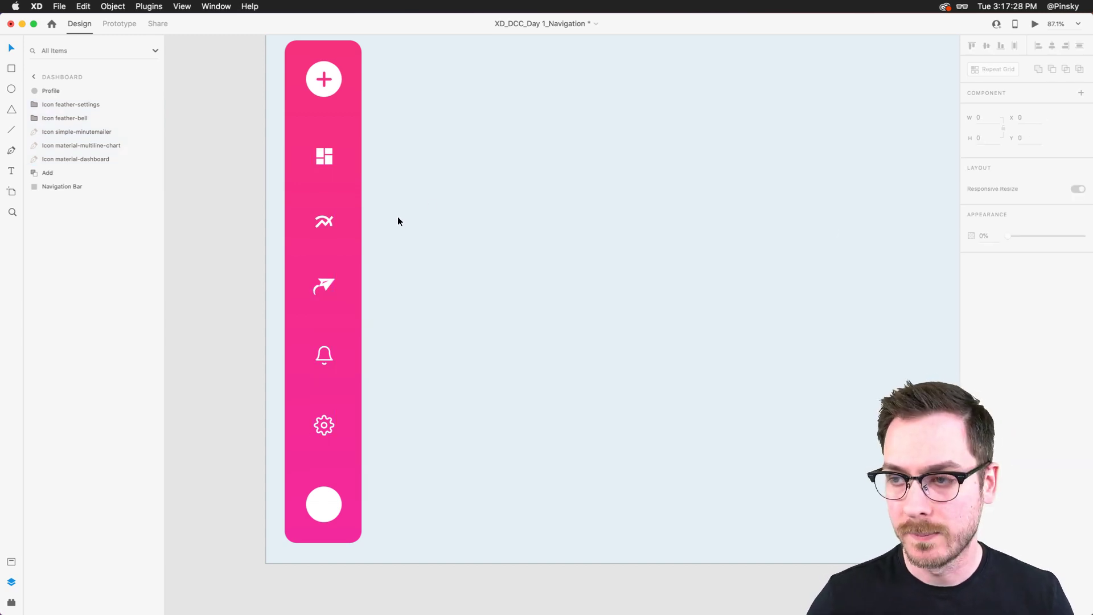
# Step: Fill the Profile circle with an avatar from the UI Faces plugin, using ThisPersonDoesNotExist as the source
pyautogui.click(321, 507)
pyautogui.scroll(-2, 328, 512)
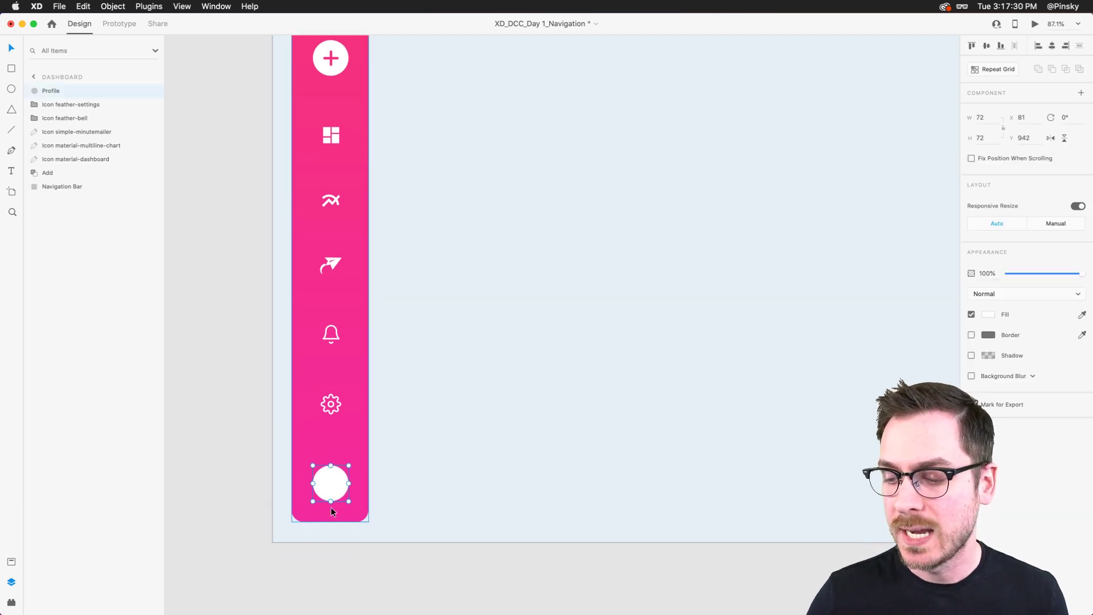
pyautogui.scroll(5, 333, 511)
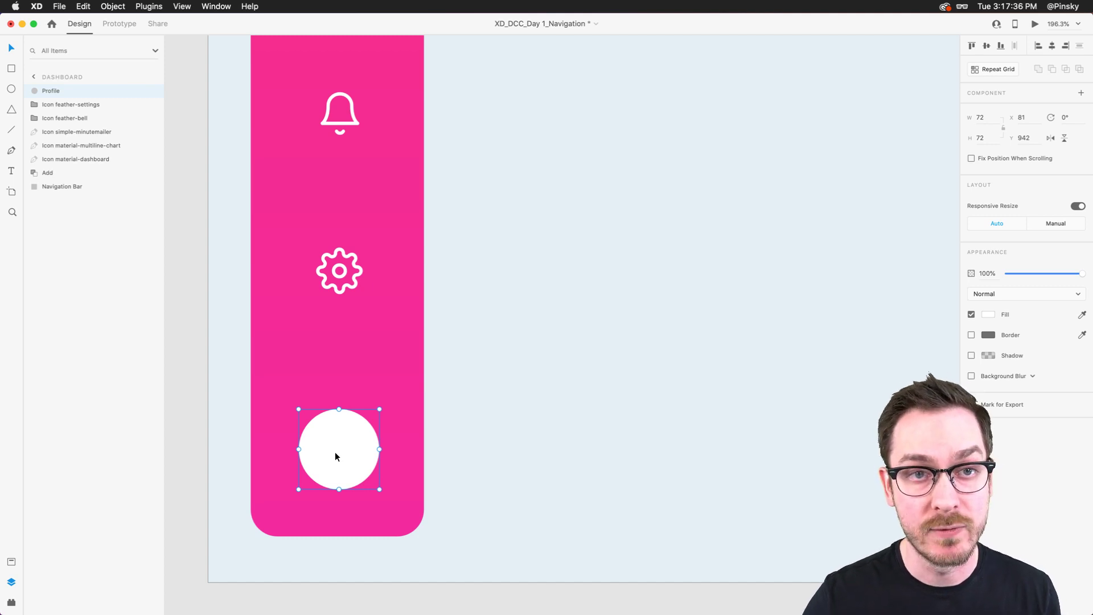
pyautogui.scroll(-1, 336, 455)
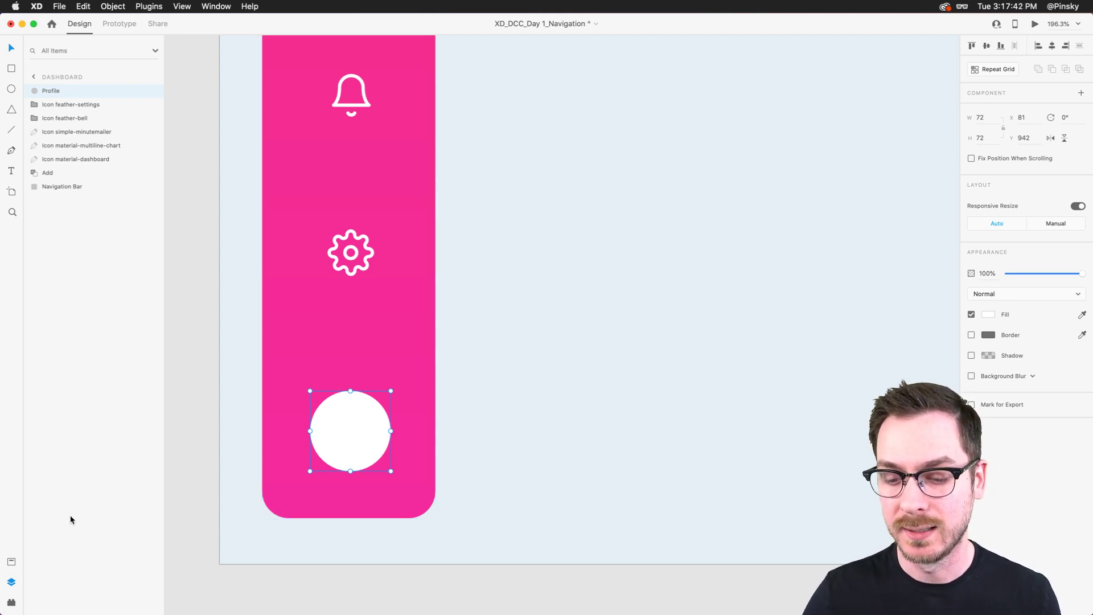
pyautogui.click(11, 602)
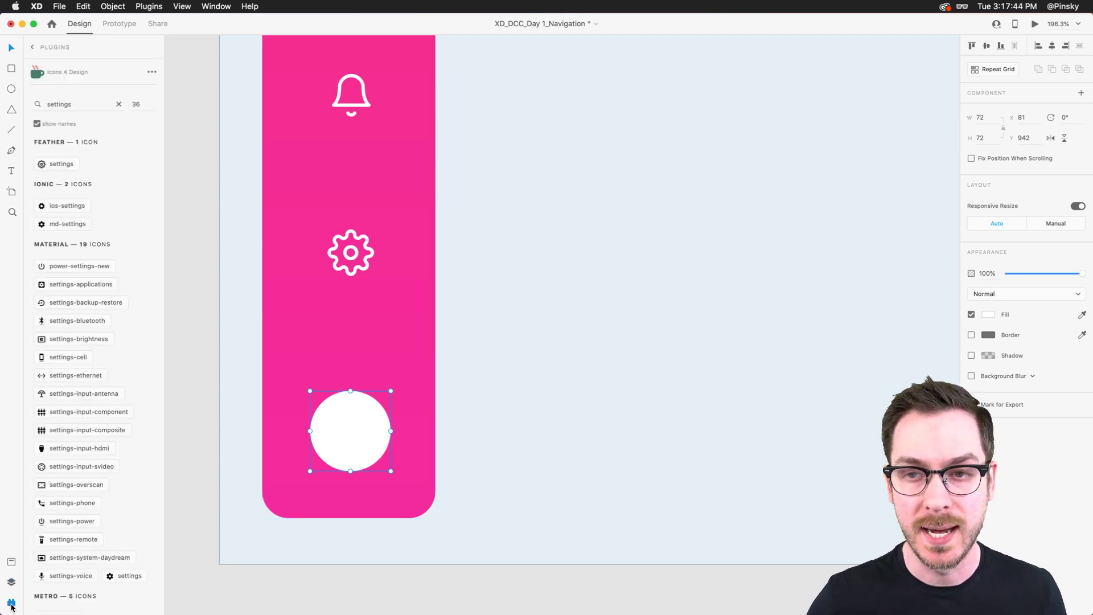
pyautogui.click(33, 48)
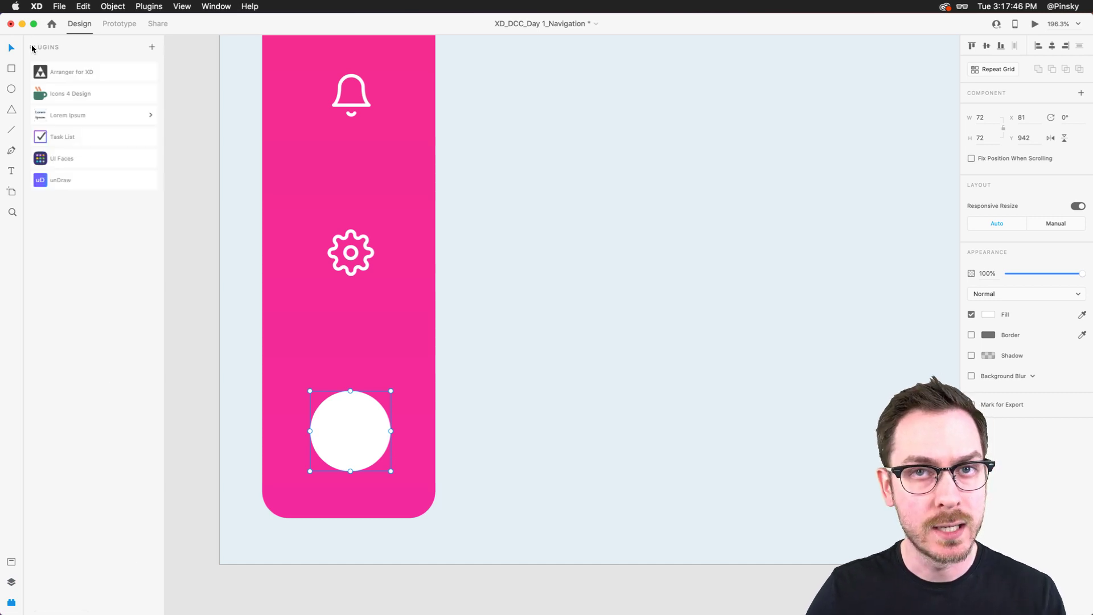
pyautogui.click(83, 159)
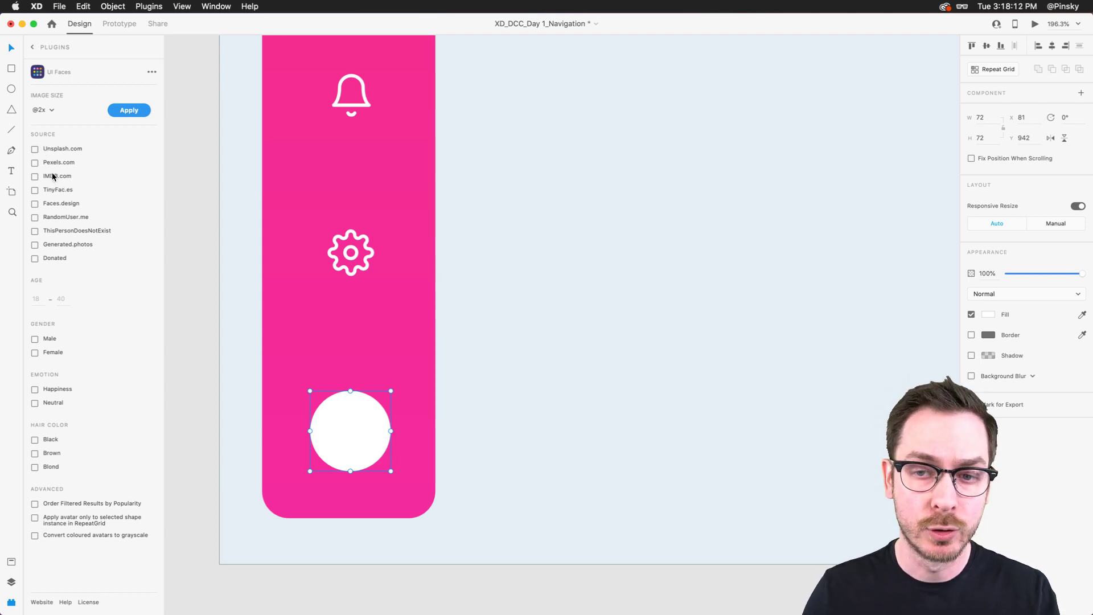
pyautogui.click(35, 231)
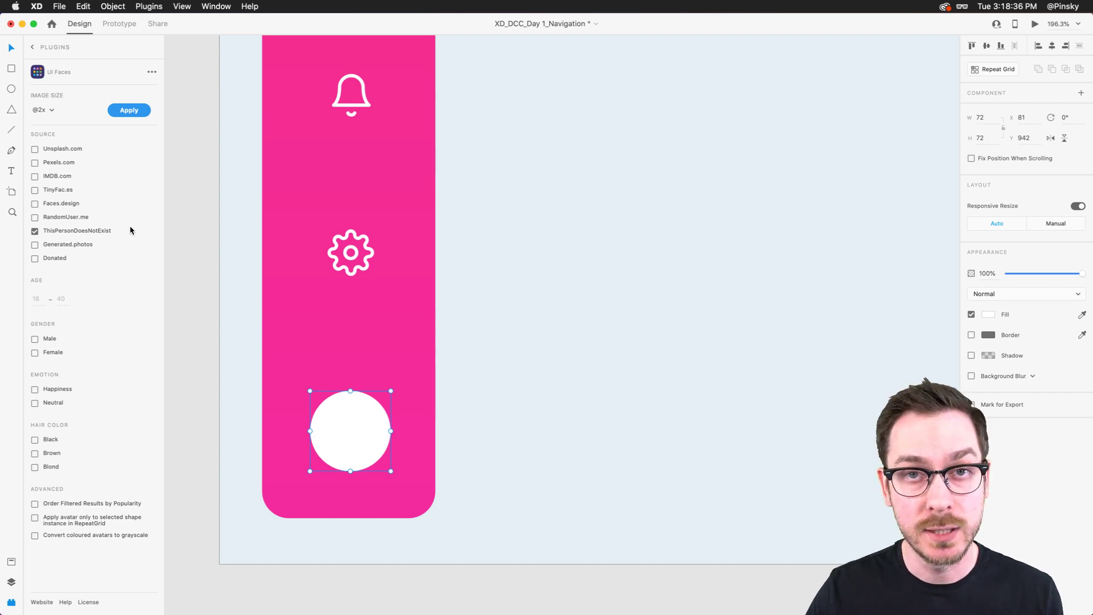
pyautogui.click(129, 111)
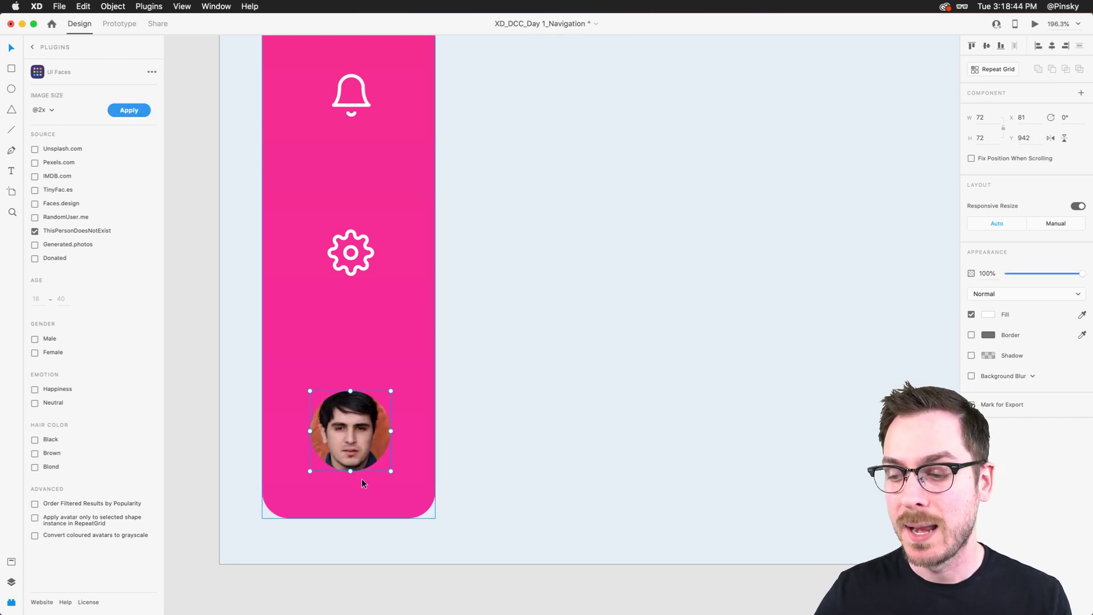
# Step: Reapply UI Faces three times to replace the Profile circle's photo with a different generated face
pyautogui.scroll(5, 350, 481)
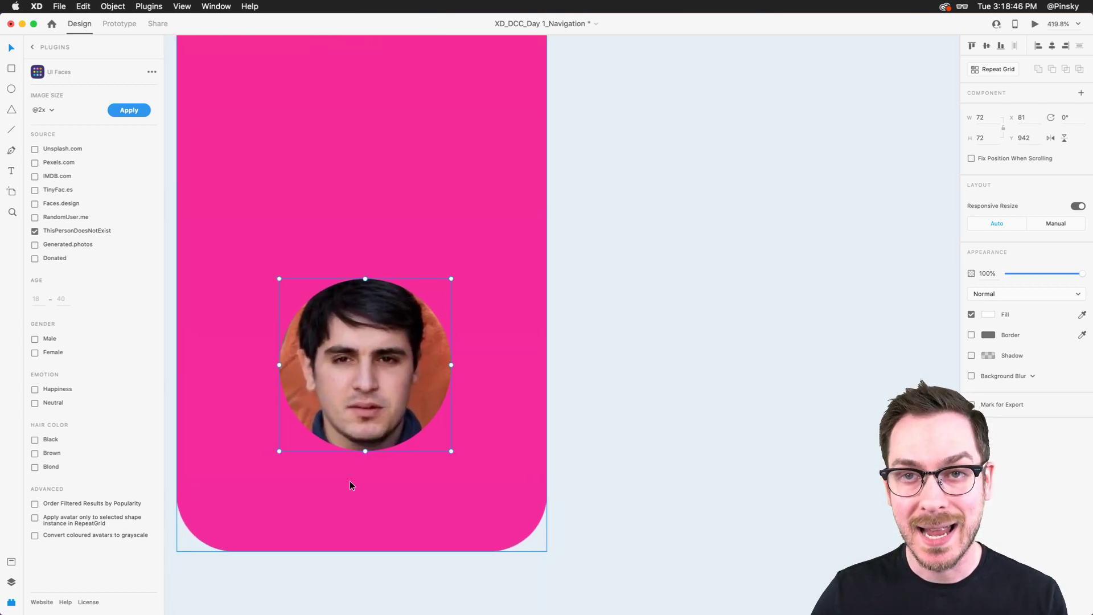
pyautogui.scroll(-3, 350, 485)
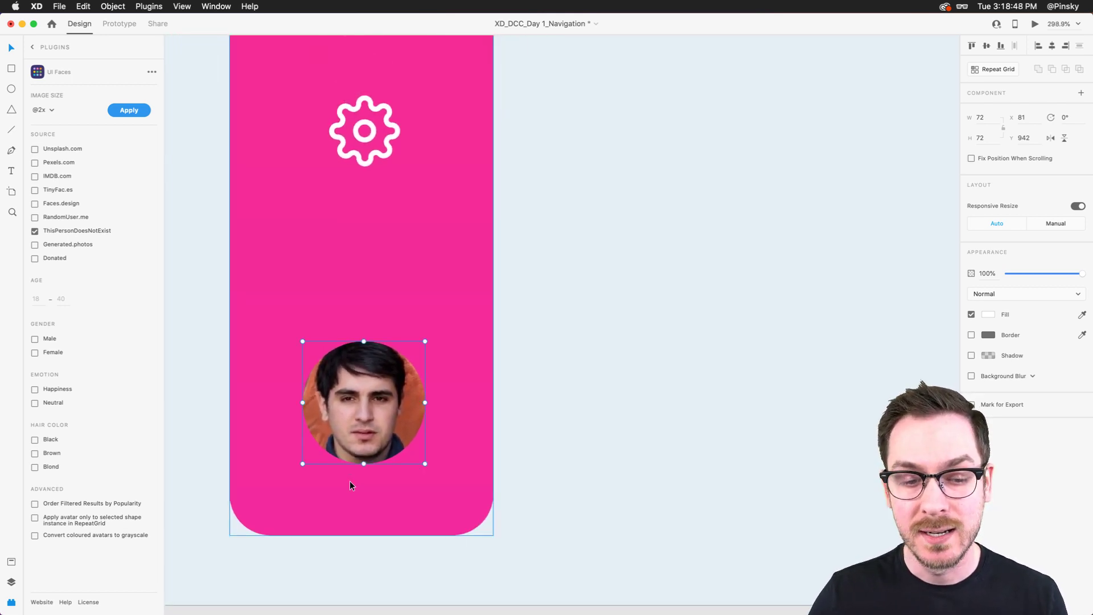
pyautogui.click(129, 111)
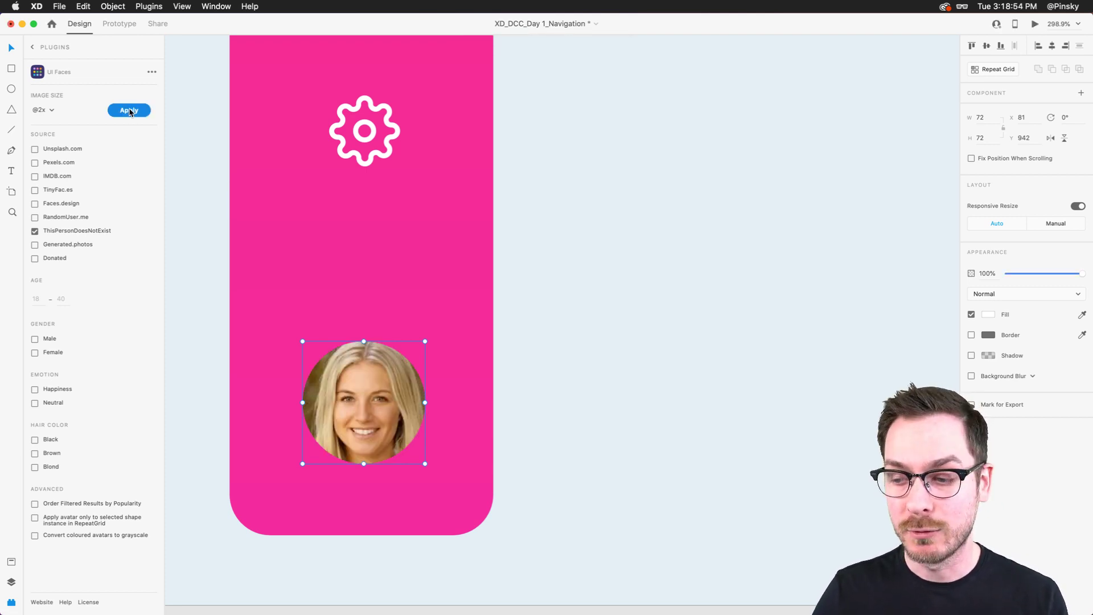
pyautogui.click(129, 111)
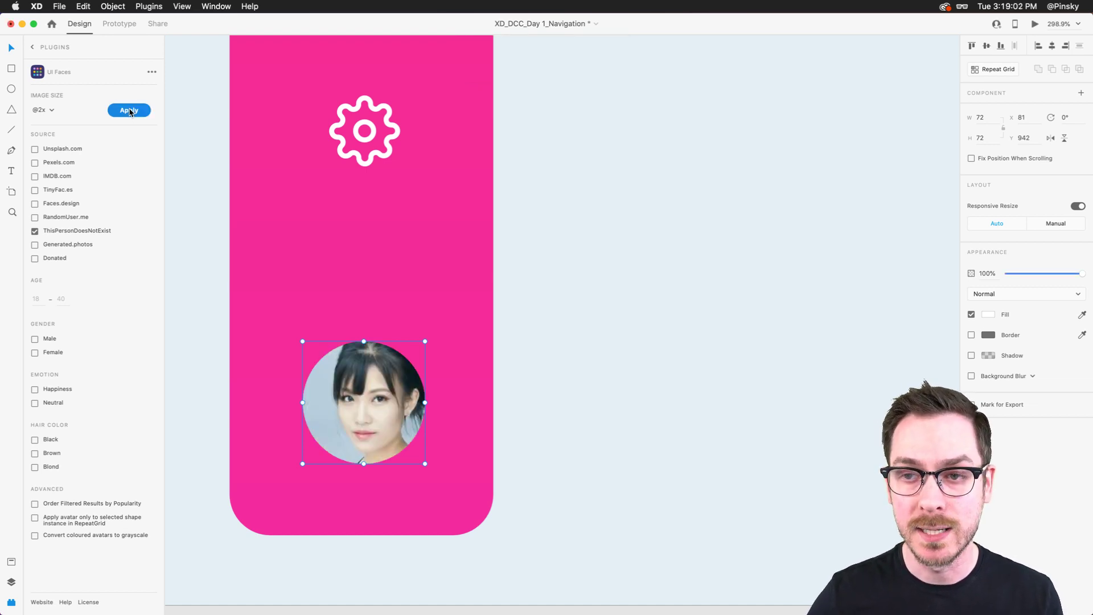
pyautogui.click(129, 110)
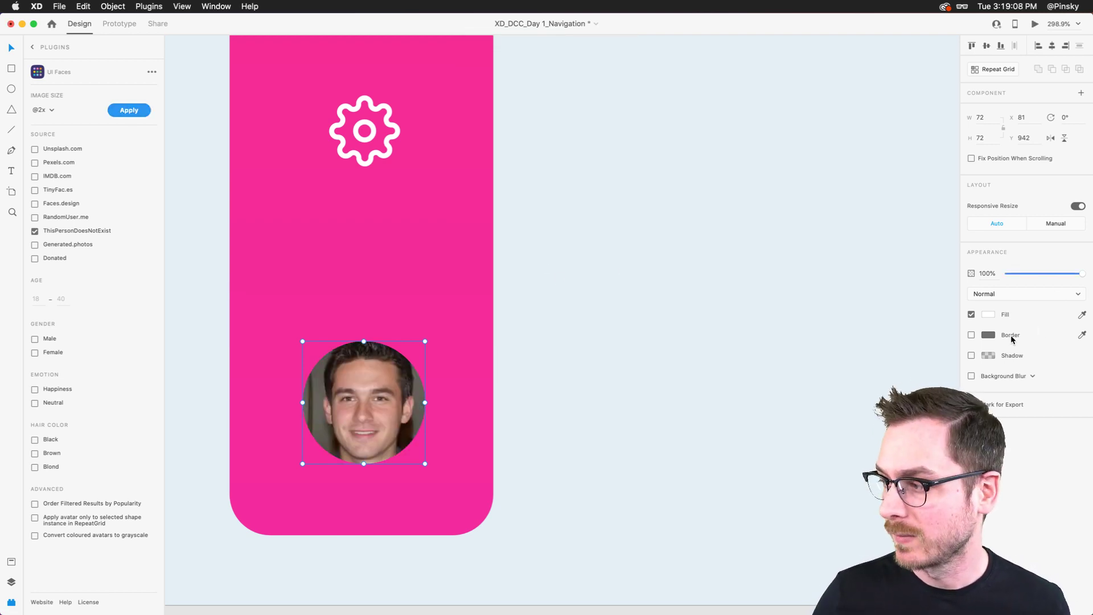
# Step: Give the Profile avatar a white #FFFFFF border with size 3
pyautogui.click(972, 334)
pyautogui.click(988, 335)
pyautogui.moveTo(913, 334); pyautogui.dragTo(862, 259)
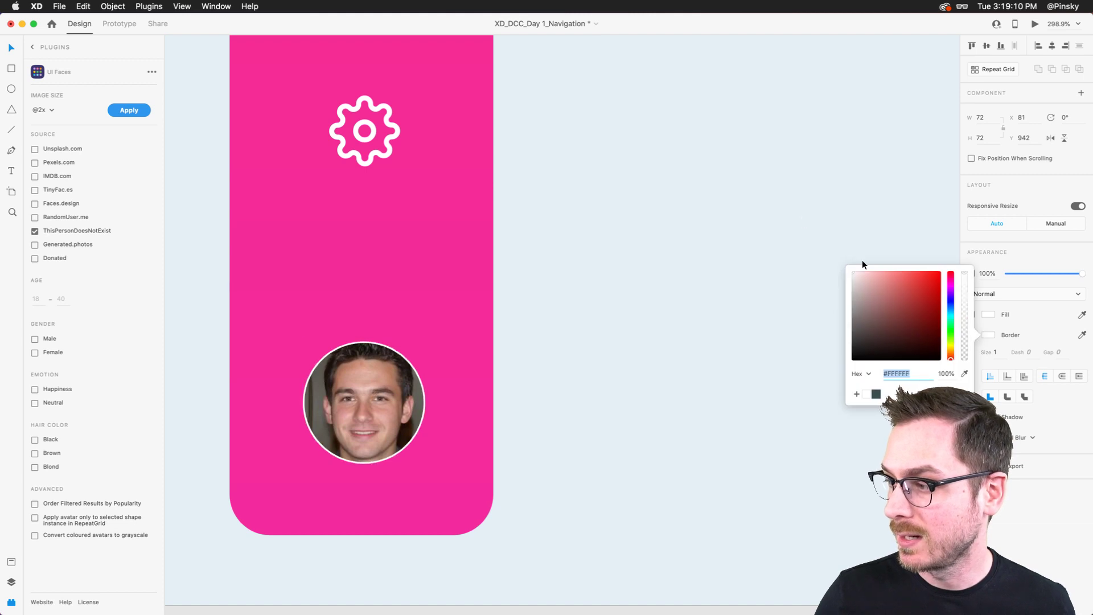
pyautogui.click(997, 354)
pyautogui.press('Up')
pyautogui.press('Up')
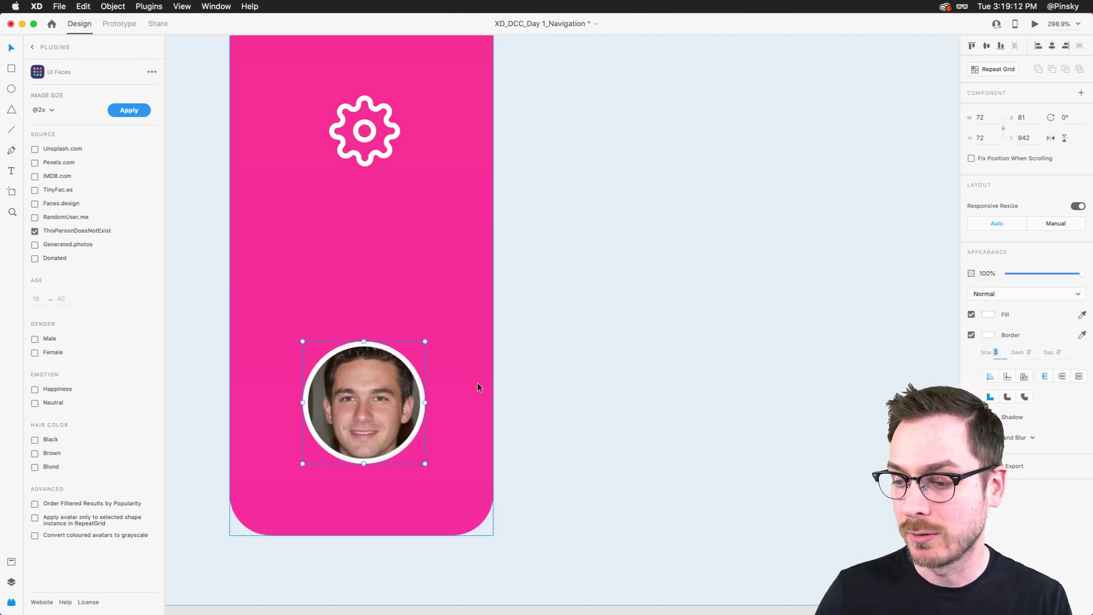
# Step: Group all layers from Add through Profile, combining the plus button, five icons and avatar
pyautogui.scroll(-3, 401, 345)
pyautogui.scroll(-3, 400, 346)
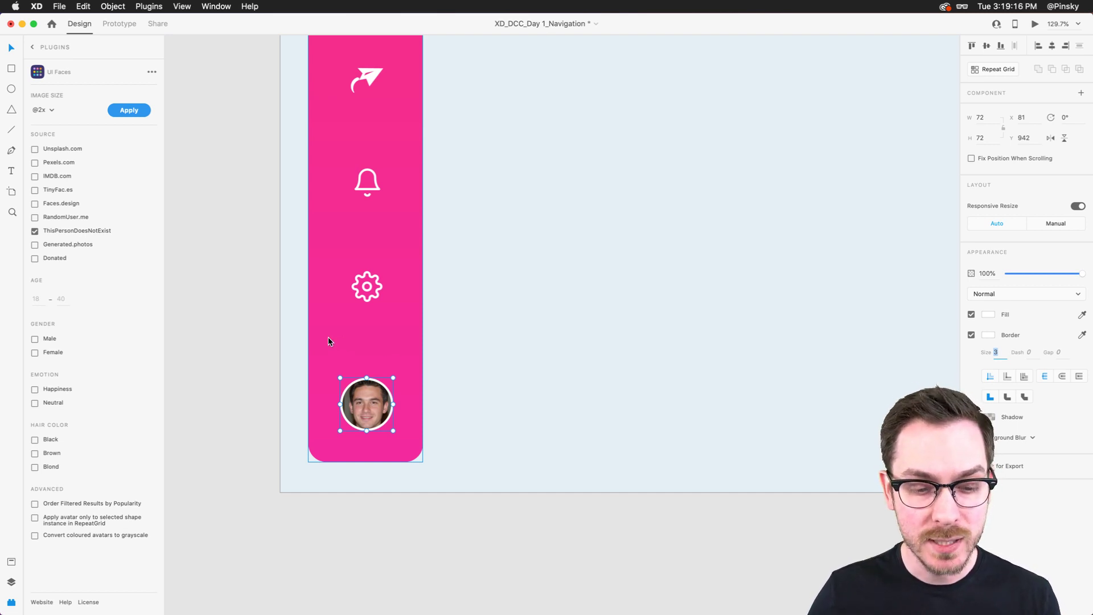
pyautogui.scroll(5, 481, 222)
pyautogui.scroll(-3, 480, 222)
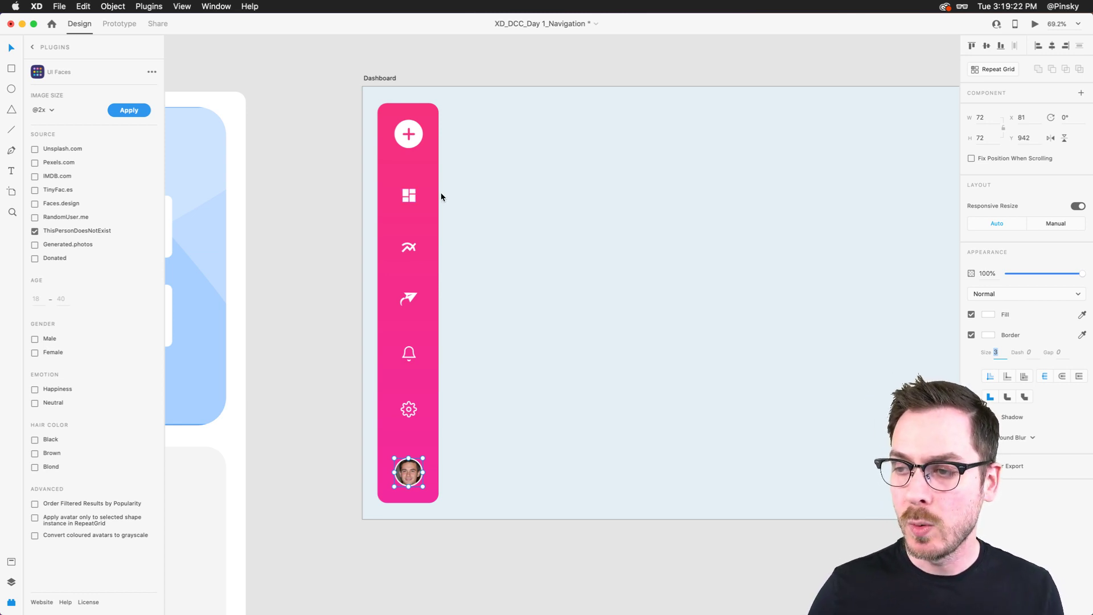
pyautogui.doubleClick(408, 134)
pyautogui.press('super+y')
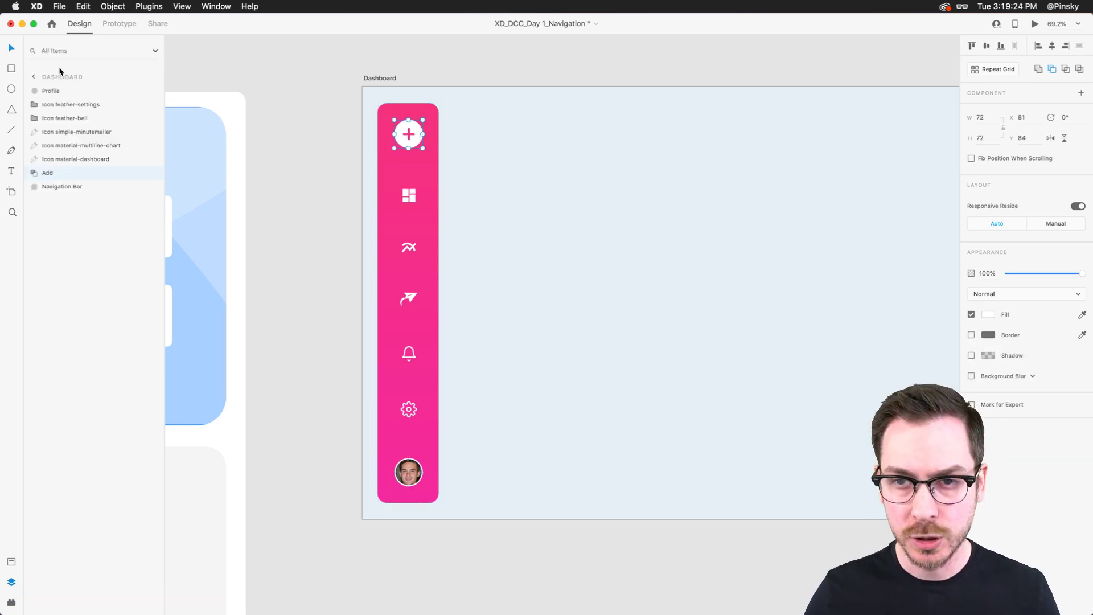
pyautogui.keyDown('shift'); pyautogui.click(63, 91); pyautogui.keyUp('shift')
pyautogui.press('super+g')
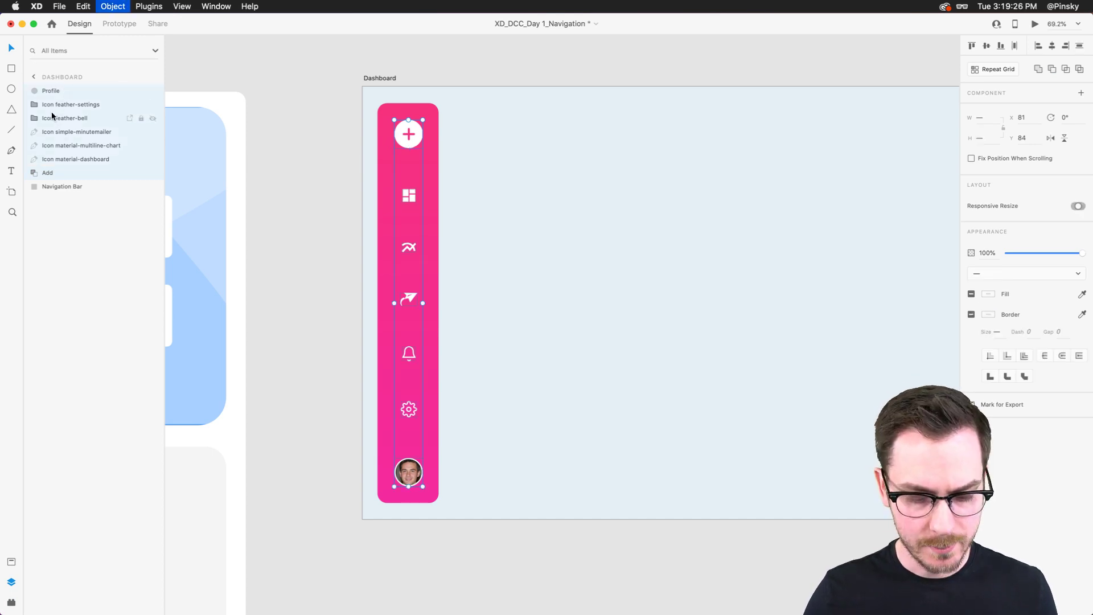
# Step: Rename the new group as Icons and centre it on the navigation bar at X 79, Y 84
pyautogui.doubleClick(53, 91)
pyautogui.write('Icons')
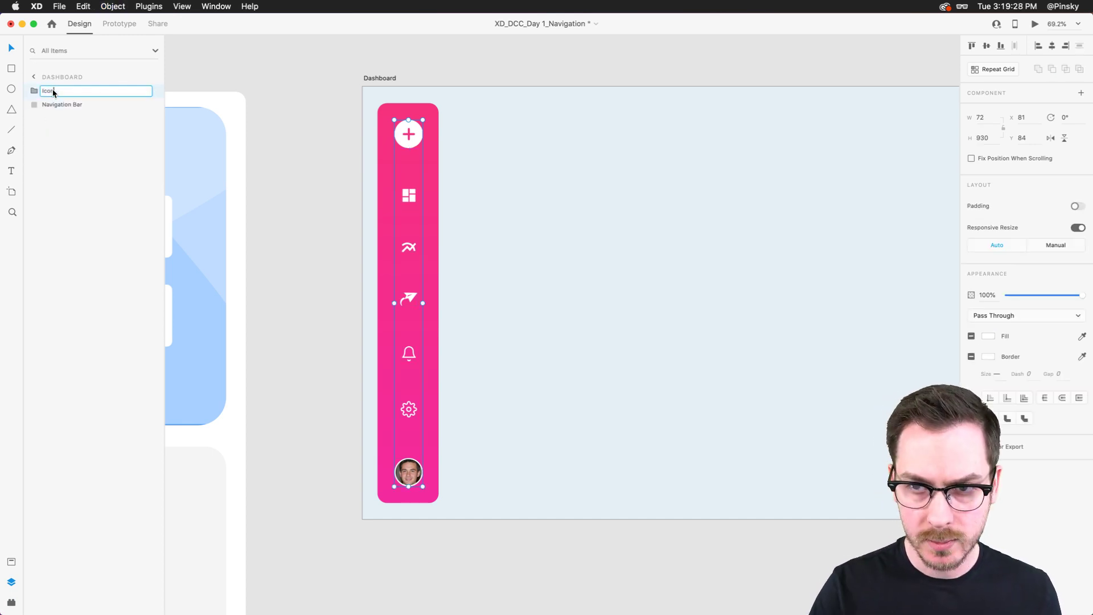
pyautogui.press('Return')
pyautogui.moveTo(396, 135); pyautogui.dragTo(411, 141)
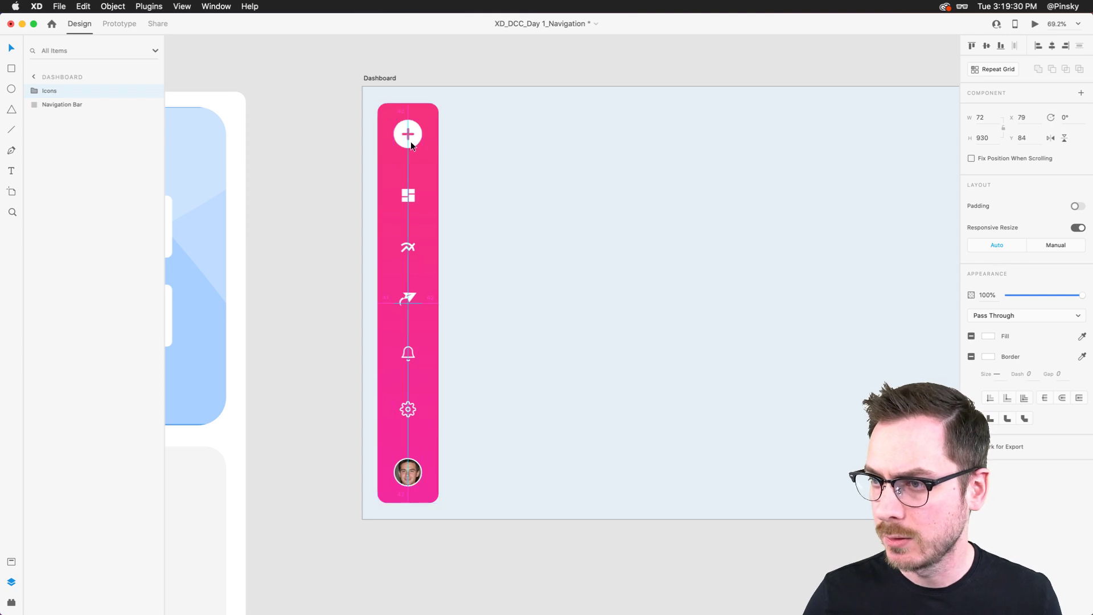
# Step: Draw a rectangle about 137 by 62 over the dashboard icon, extending past the navigation bar's right edge, and position it at X 68, Y 244
pyautogui.click(447, 174)
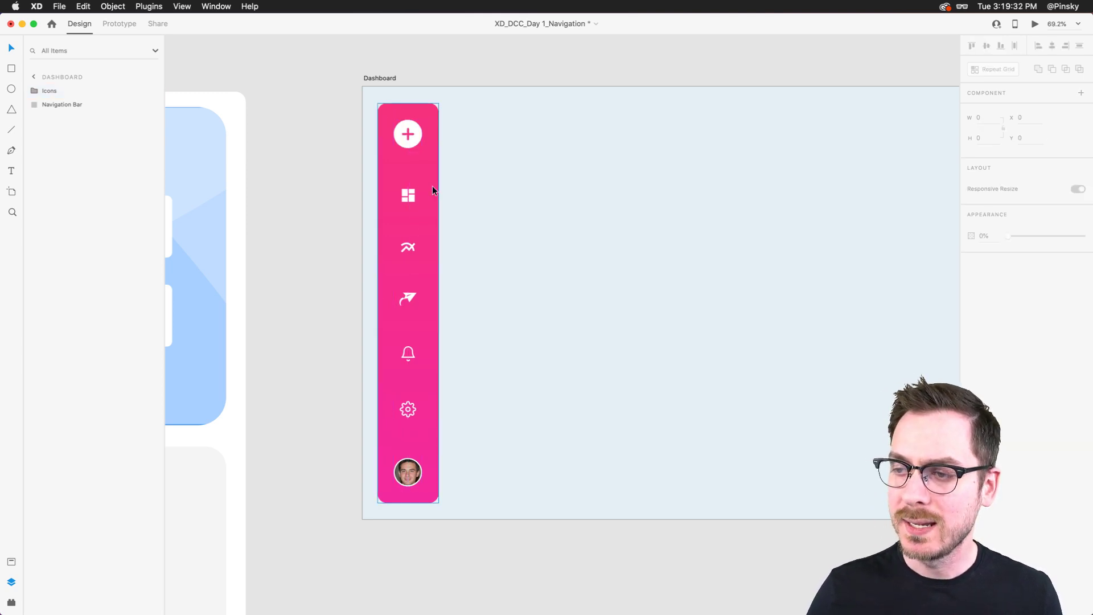
pyautogui.scroll(5, 432, 188)
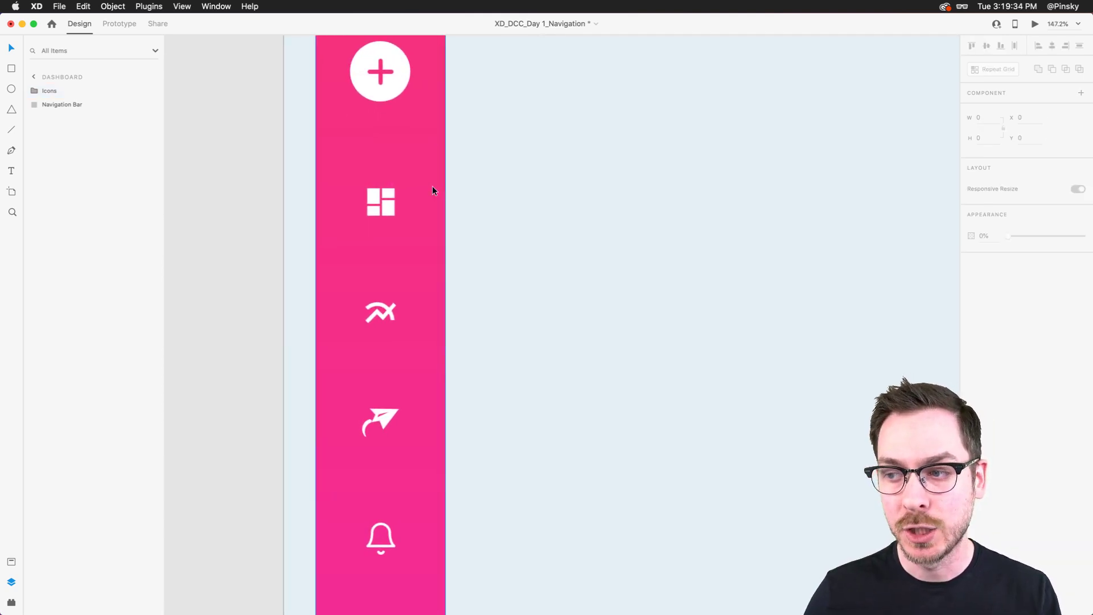
pyautogui.scroll(3, 361, 192)
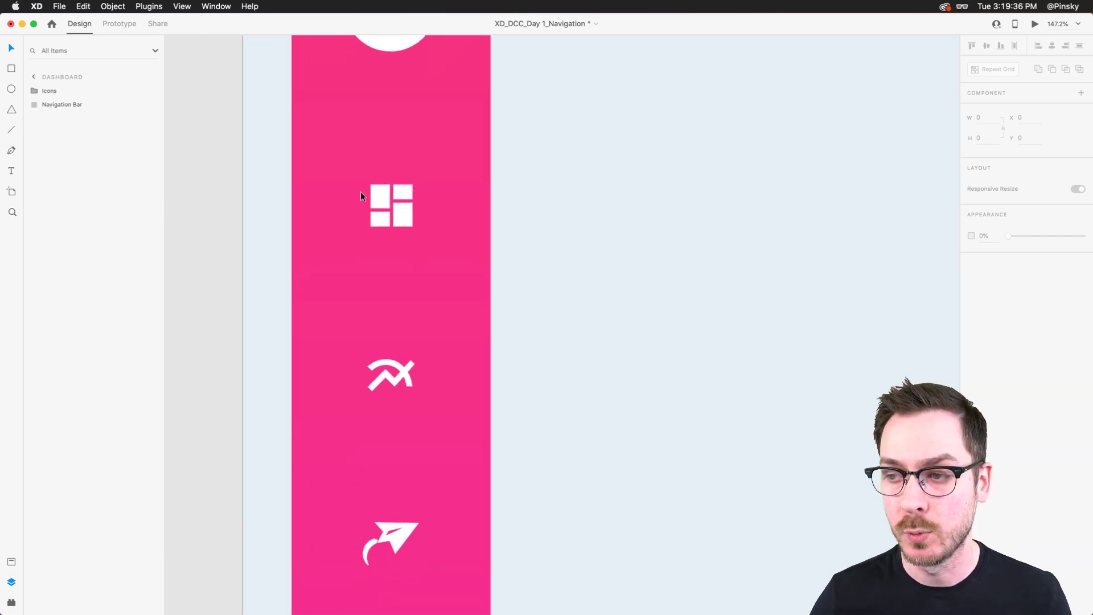
pyautogui.click(312, 183)
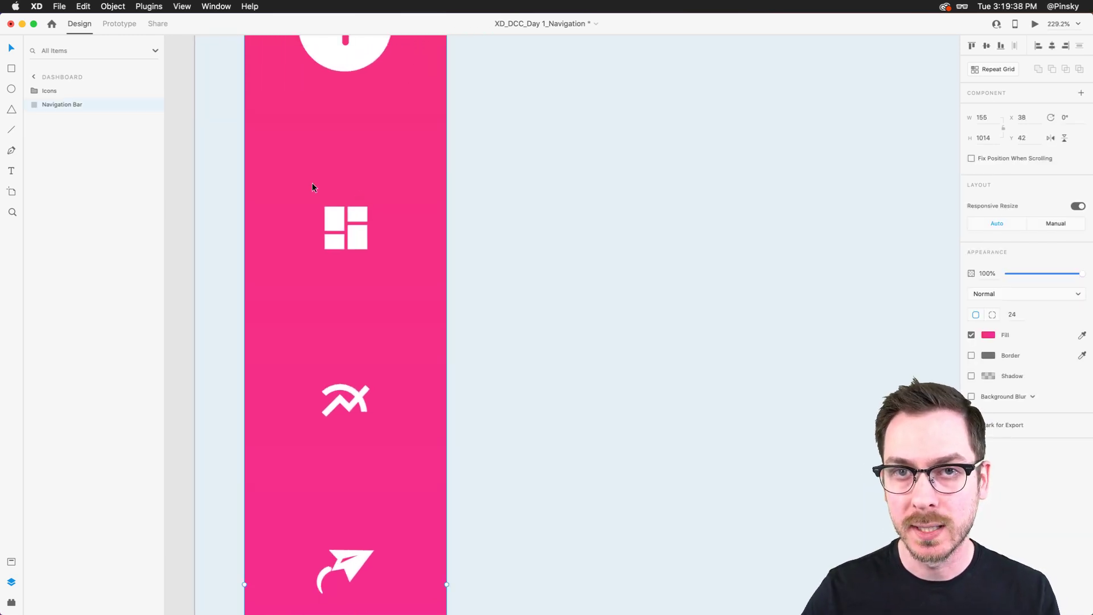
pyautogui.click(12, 68)
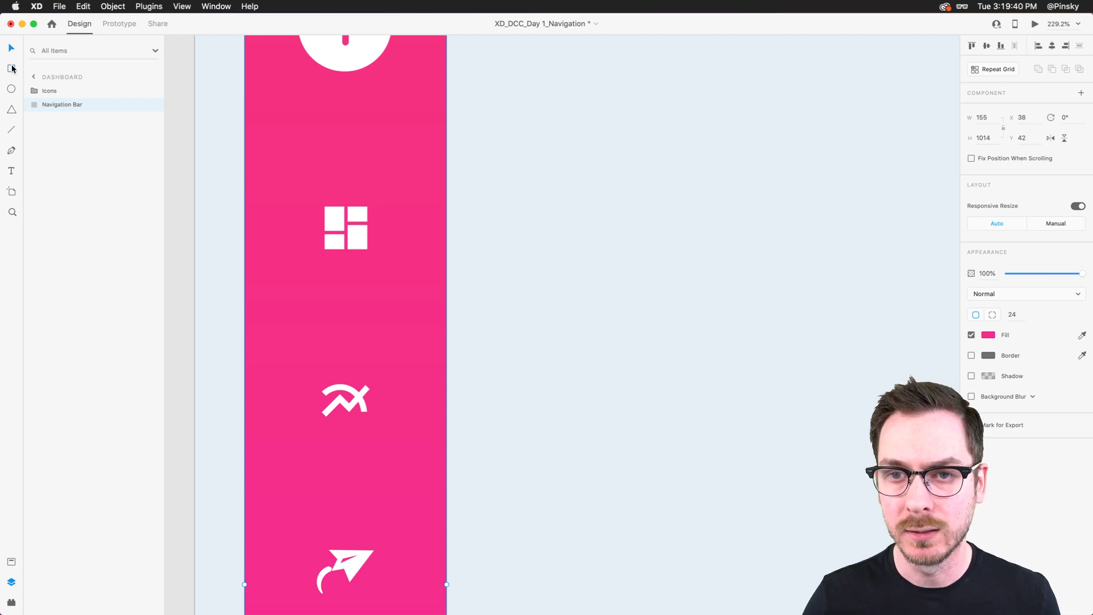
pyautogui.moveTo(286, 191)
pyautogui.mouseDown()
pyautogui.moveTo(395, 219)
pyautogui.moveTo(402, 271)
pyautogui.moveTo(459, 252)
pyautogui.moveTo(464, 272)
pyautogui.mouseUp()
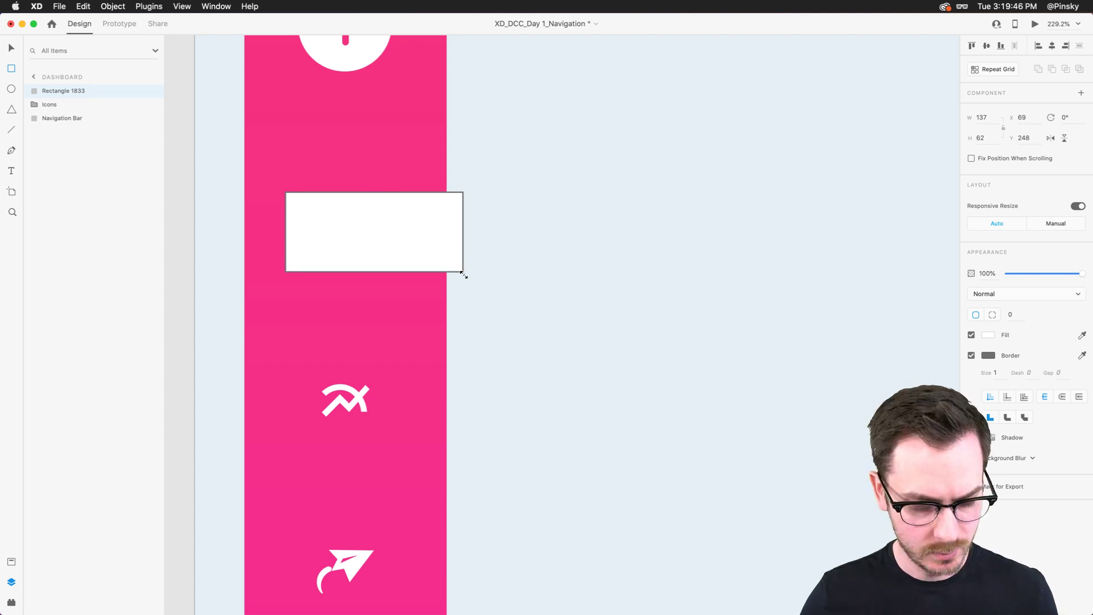
pyautogui.press('v')
pyautogui.moveTo(401, 217); pyautogui.dragTo(400, 214)
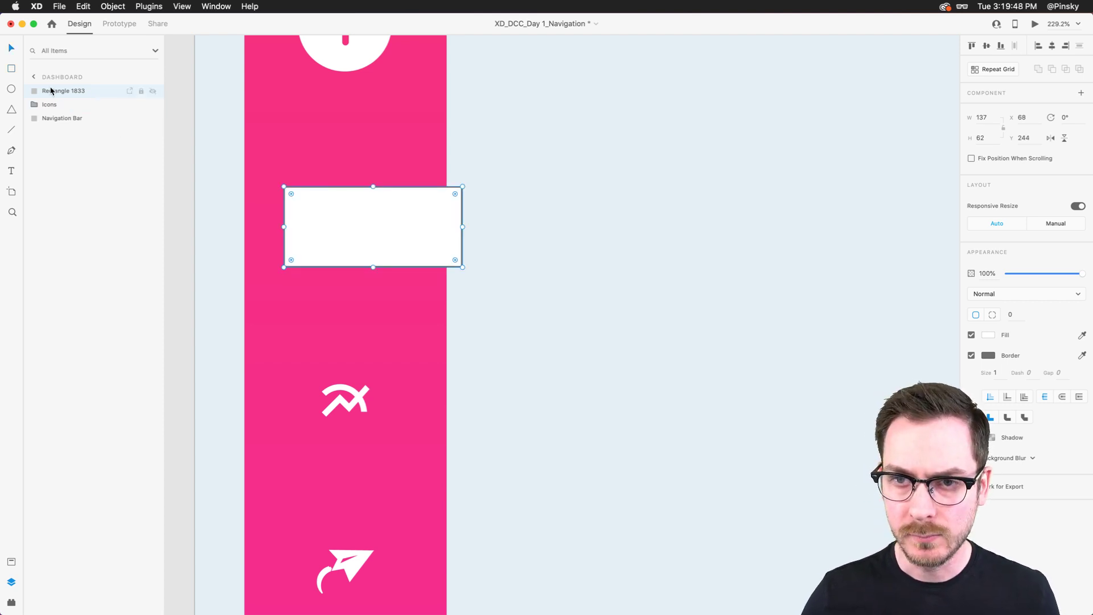
# Step: Move the rectangle to the bottom of the Icons group, set its opacity to 56%, remove its border and position it at Y 245
pyautogui.click(36, 104)
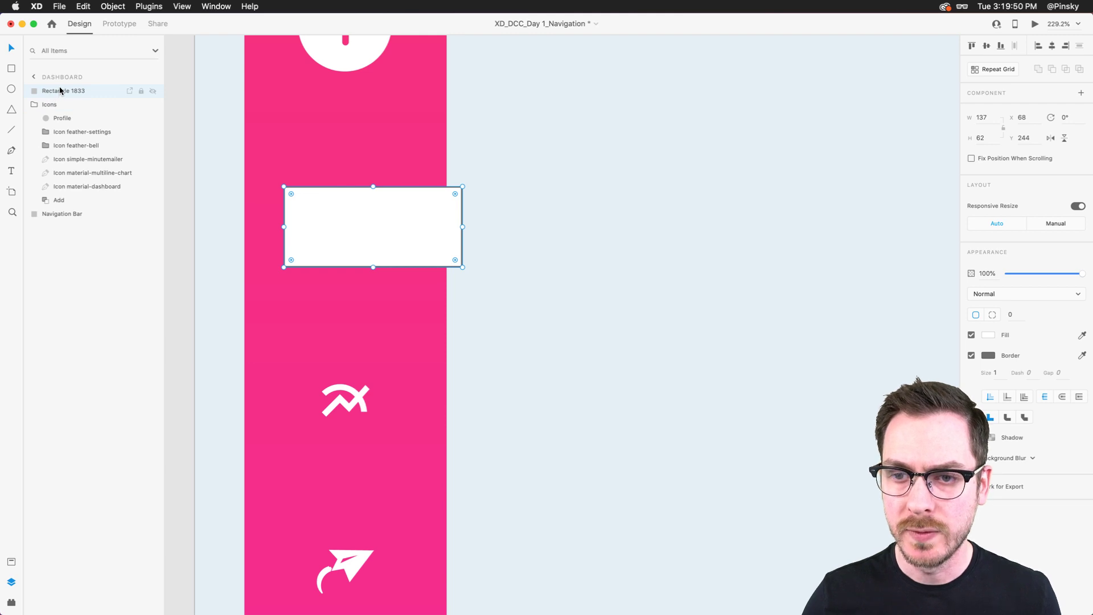
pyautogui.moveTo(60, 91); pyautogui.dragTo(61, 206)
pyautogui.moveTo(1081, 256); pyautogui.dragTo(1050, 259)
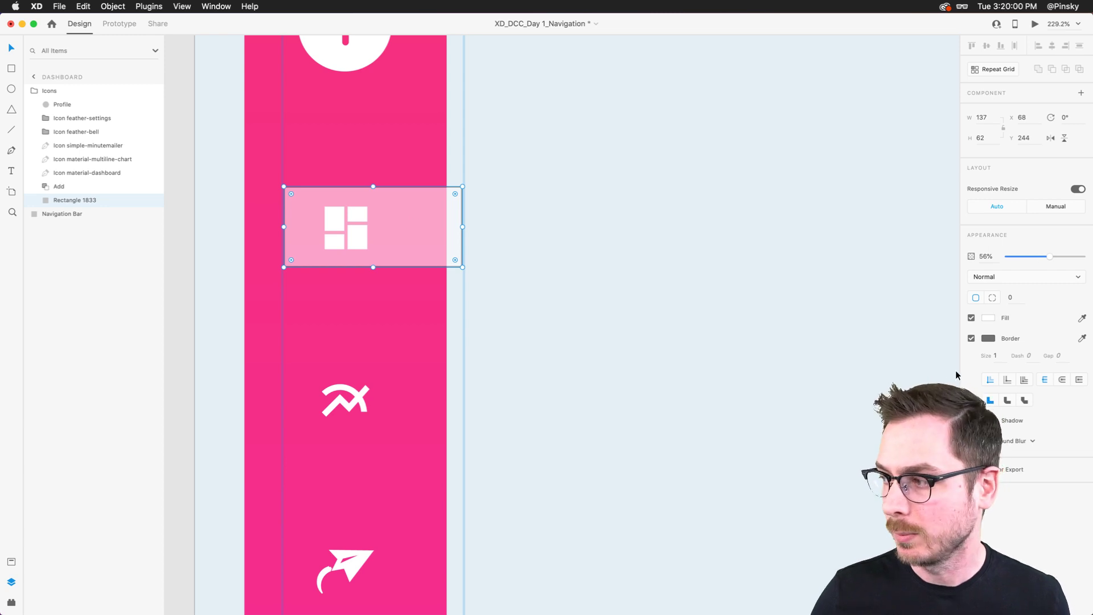
pyautogui.click(971, 338)
pyautogui.moveTo(396, 210); pyautogui.dragTo(395, 213)
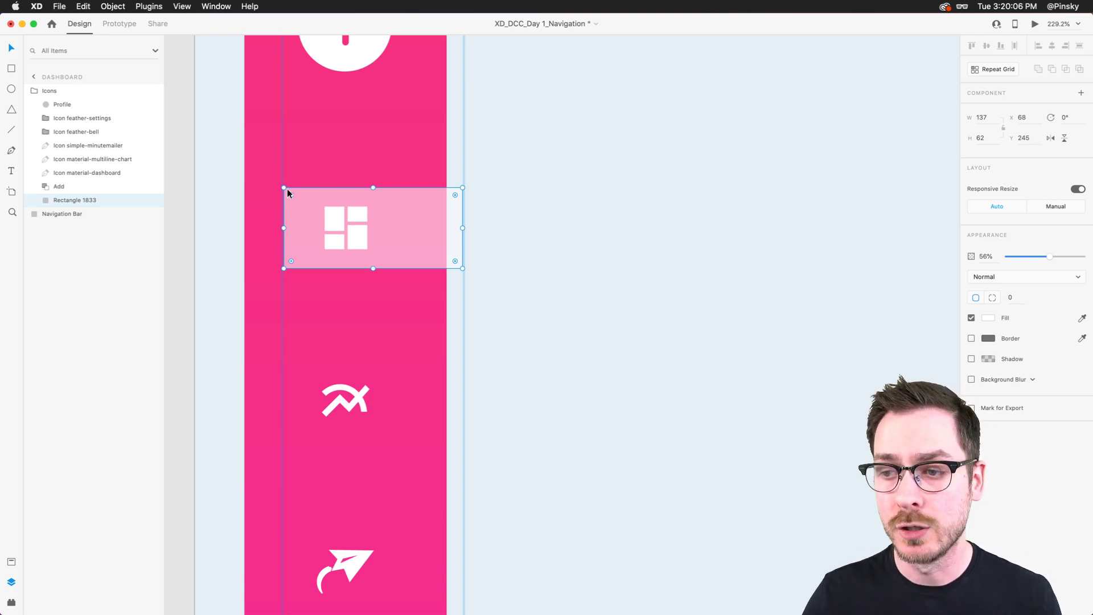
# Step: Round the rectangle's two left corners to radius 31 and keep its two right corners square at 0
pyautogui.moveTo(290, 189); pyautogui.dragTo(419, 204)
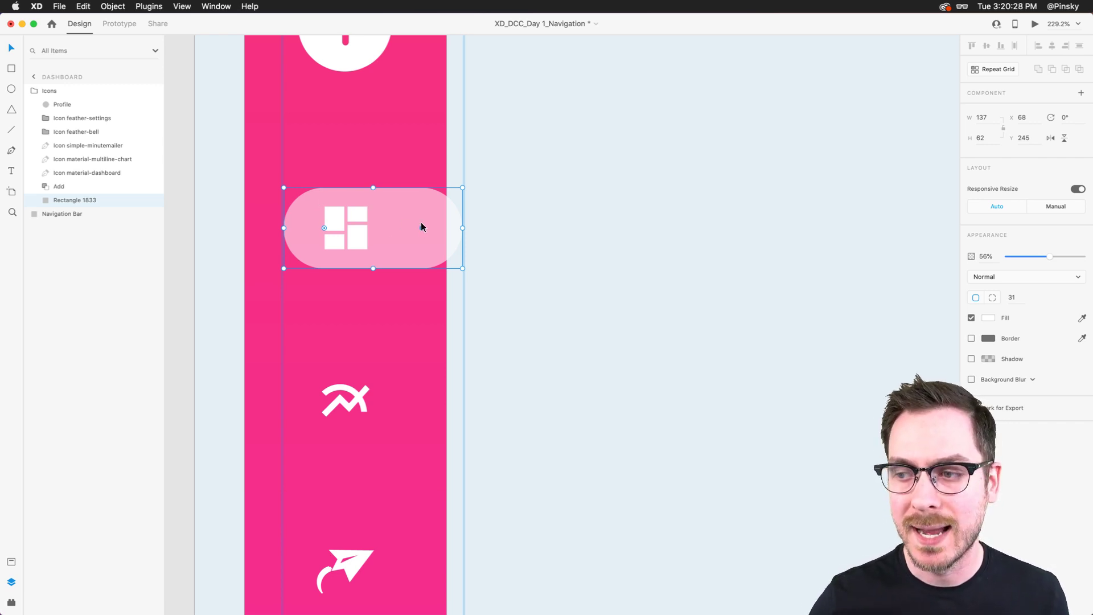
pyautogui.press('alt')
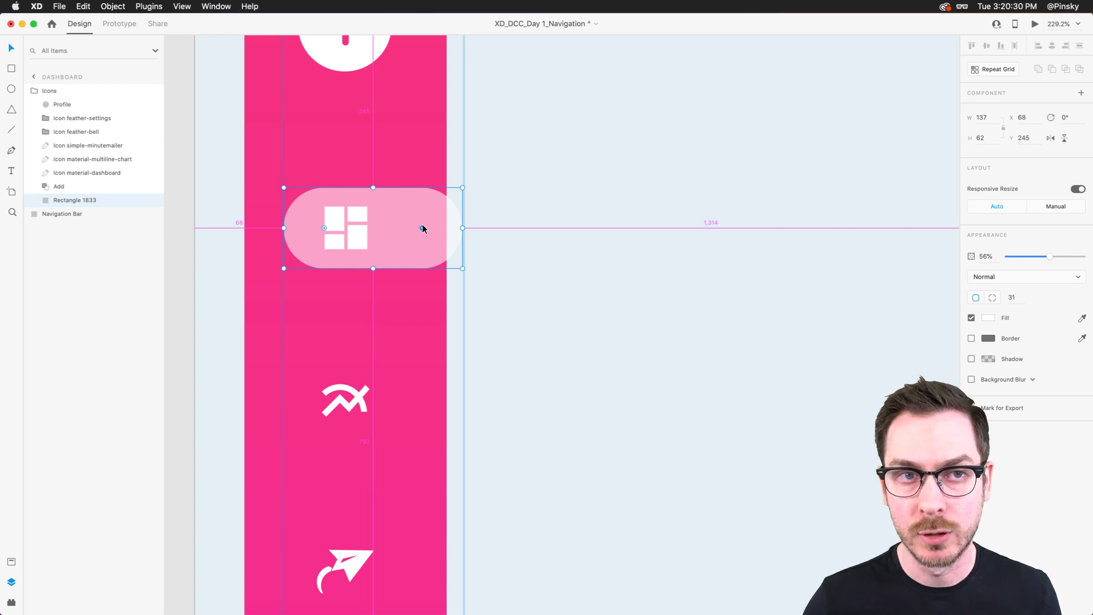
pyautogui.moveTo(422, 228); pyautogui.dragTo(476, 165)
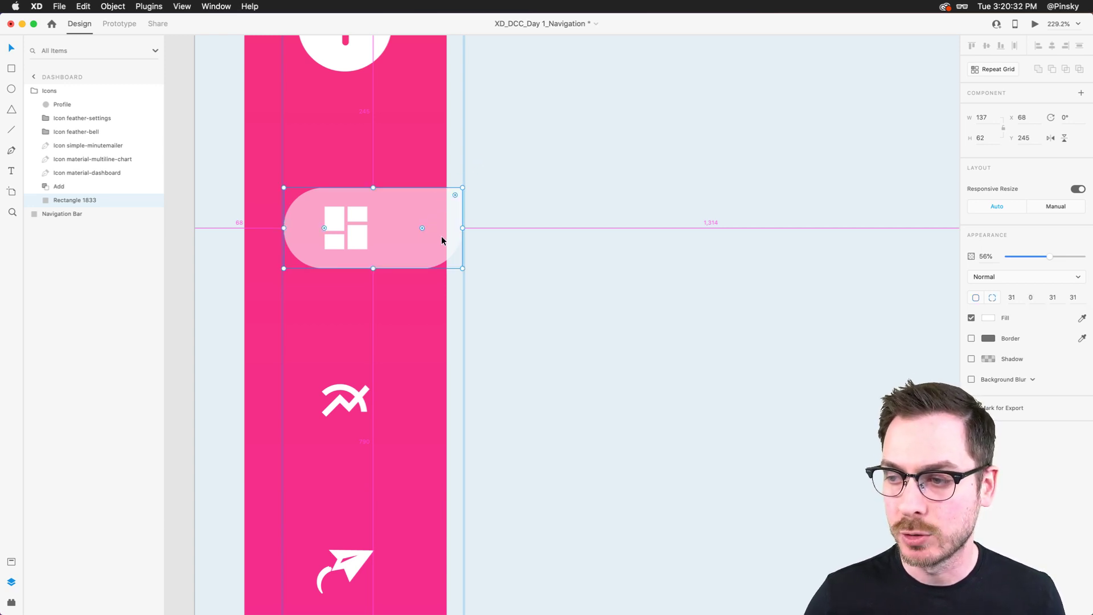
pyautogui.moveTo(423, 230); pyautogui.dragTo(484, 272)
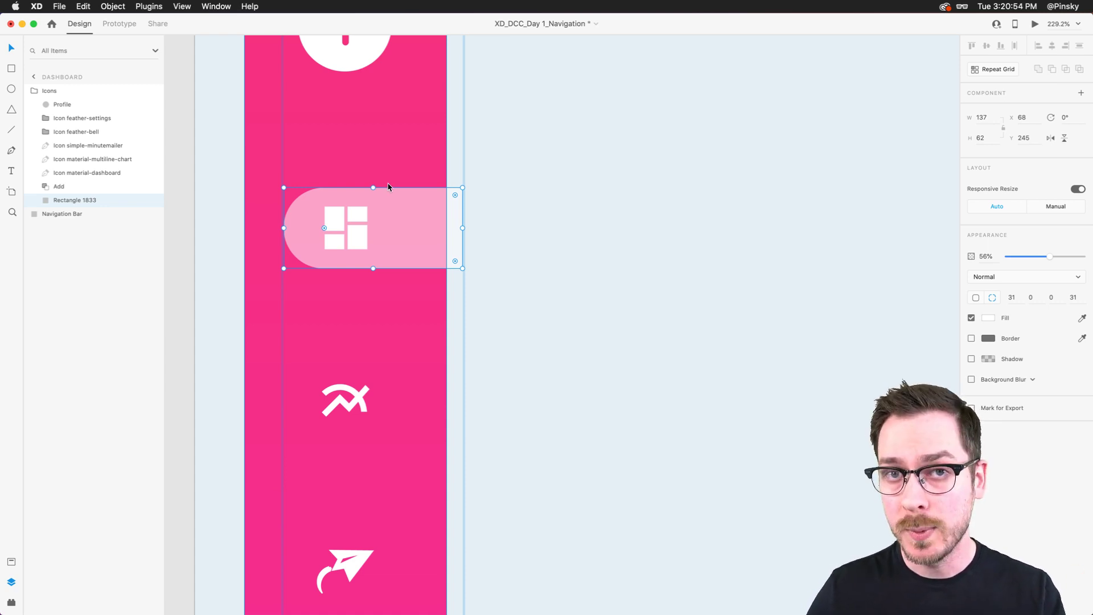
# Step: Add anchor points on the rounded rectangle's top and bottom edges near the bar's right edge and make both smooth curve points
pyautogui.doubleClick(418, 187)
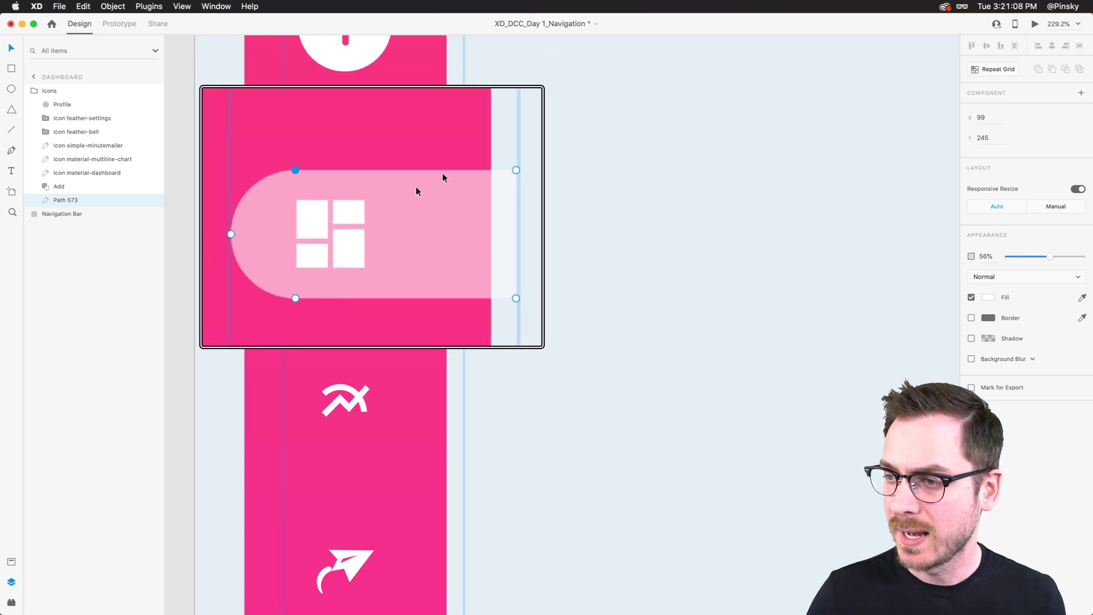
pyautogui.keyDown('shift'); pyautogui.click(420, 265); pyautogui.keyUp('shift')
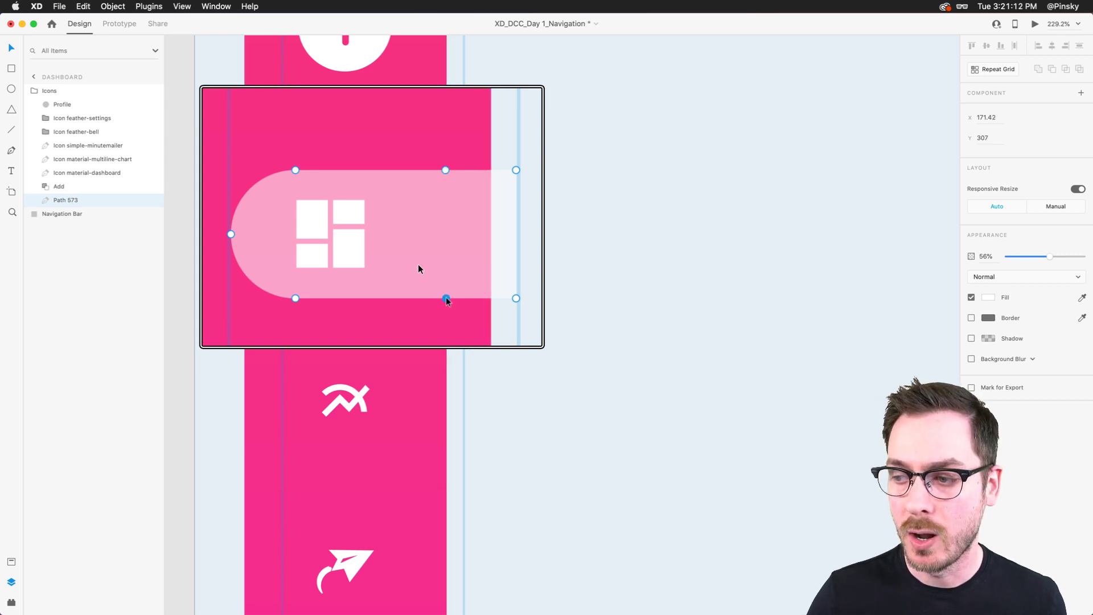
pyautogui.click(515, 299)
pyautogui.moveTo(514, 300)
pyautogui.mouseDown()
pyautogui.moveTo(515, 324)
pyautogui.moveTo(515, 302)
pyautogui.moveTo(508, 315)
pyautogui.mouseUp()
pyautogui.press('cmd+z')
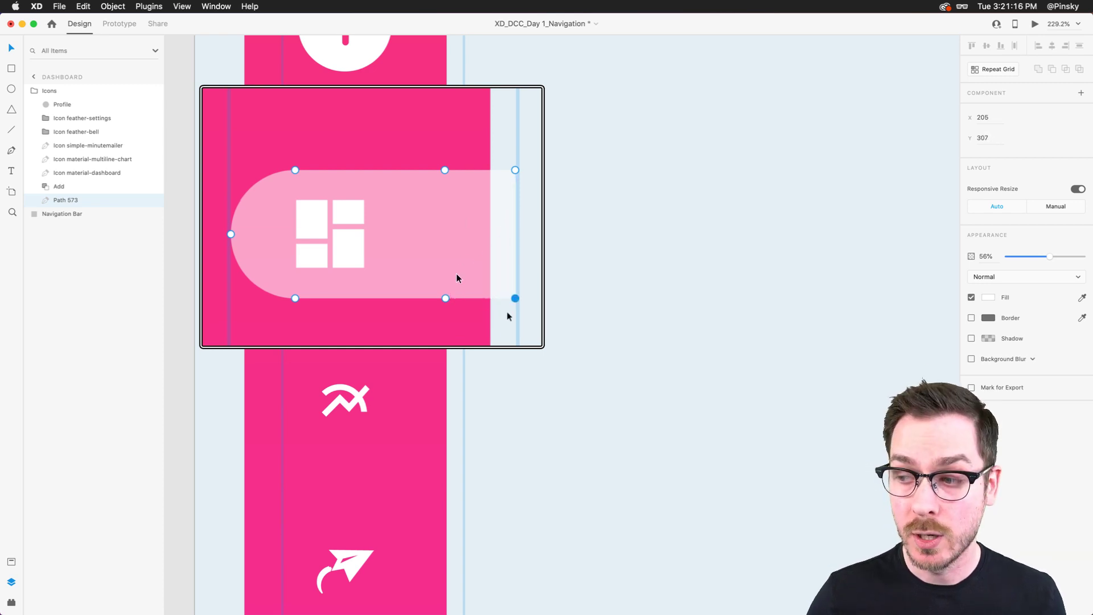
pyautogui.click(445, 298)
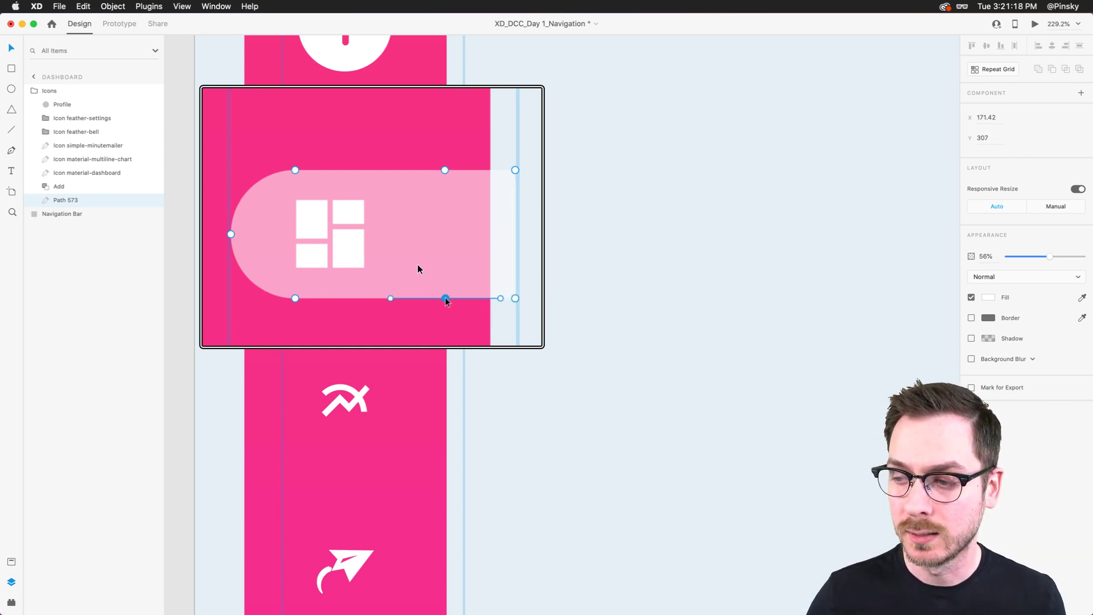
pyautogui.click(445, 171)
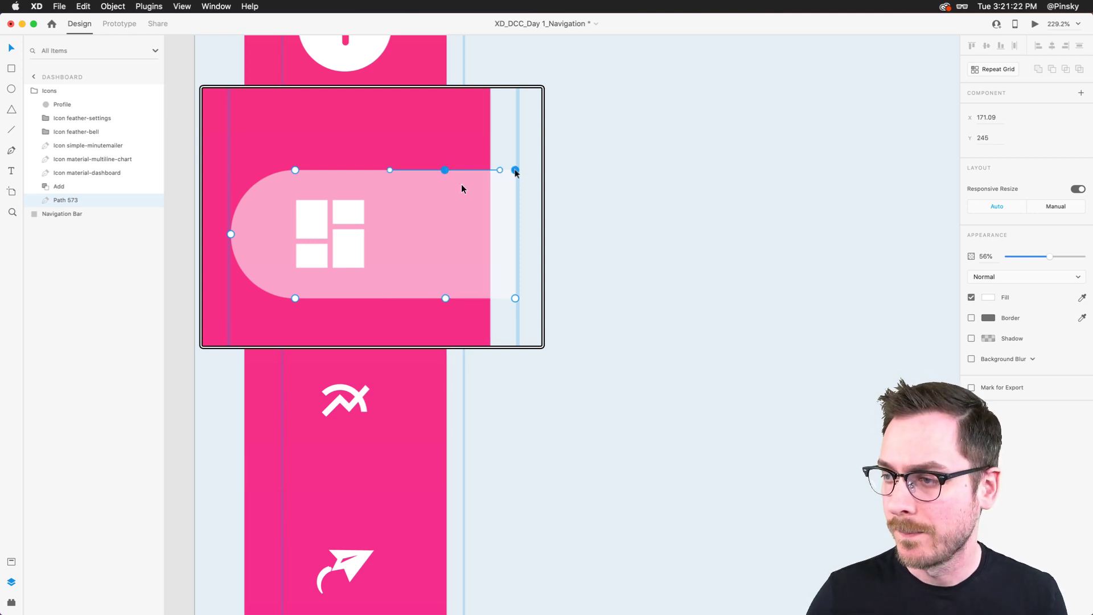
# Step: Flare the shape's right end by raising its upper corner point to Y 215 and lowering the lower corner point by 30
pyautogui.click(515, 170)
pyautogui.hotkey('shift', 'Up')
pyautogui.hotkey('shift', 'Up')
pyautogui.hotkey('shift', 'Up')
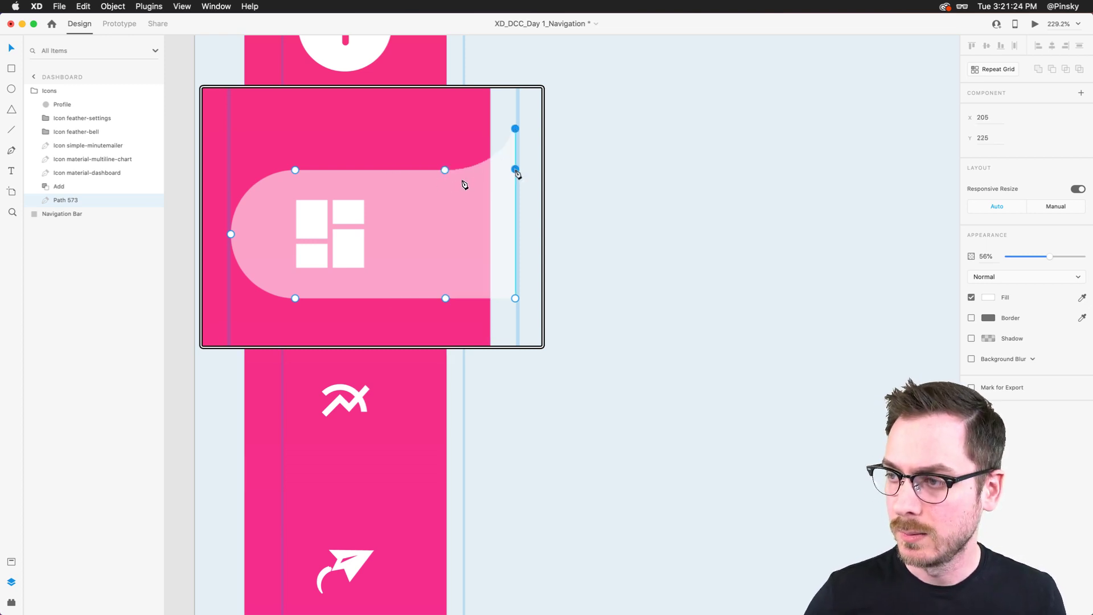
pyautogui.click(515, 298)
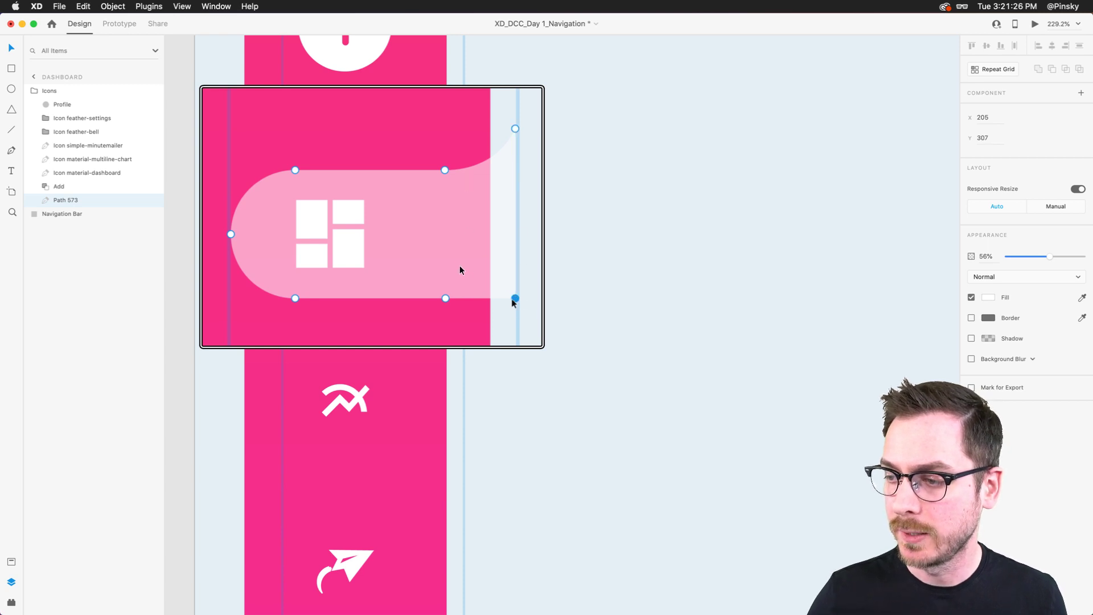
pyautogui.hotkey('shift', 'Down')
pyautogui.hotkey('shift', 'Down')
pyautogui.hotkey('shift', 'Down')
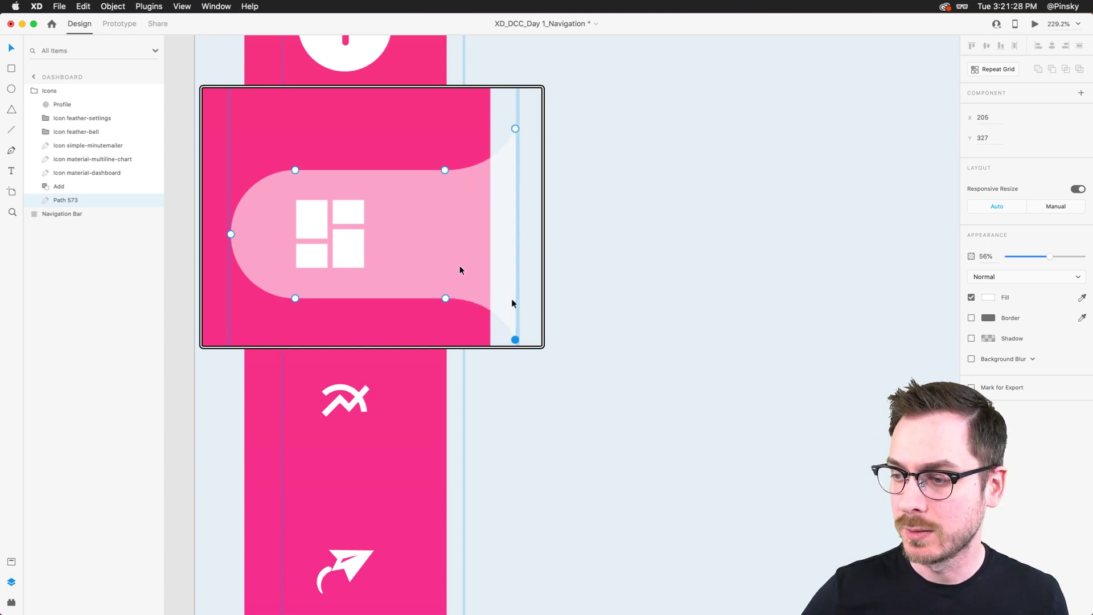
pyautogui.click(515, 129)
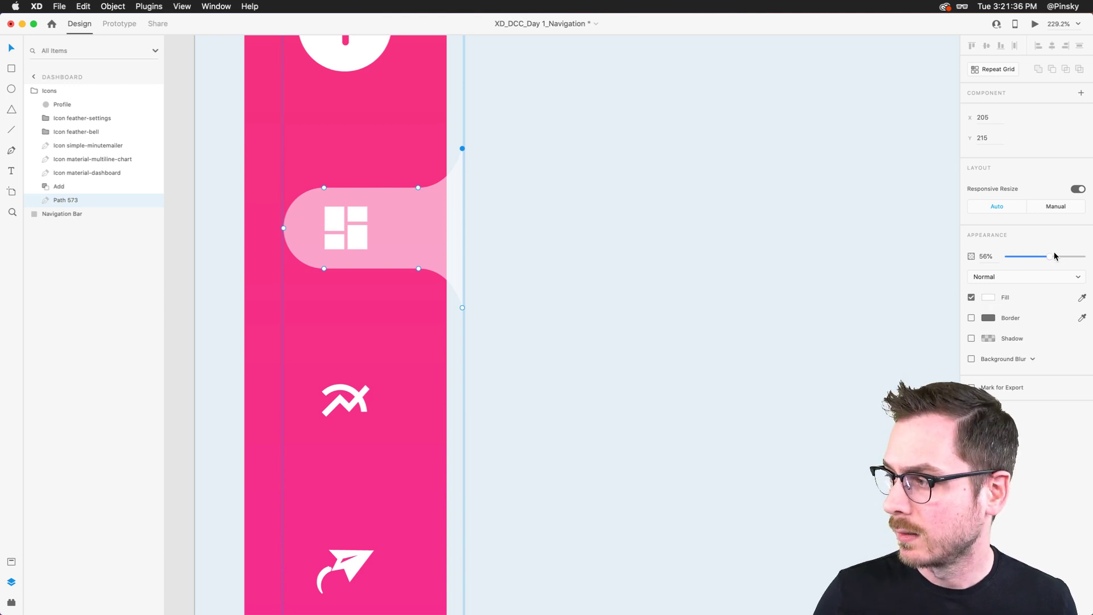
# Step: Set the flared shape's opacity to 100% and recolour the dashboard icon with the bar's pink fill and no border
pyautogui.moveTo(1053, 256); pyautogui.dragTo(1086, 256)
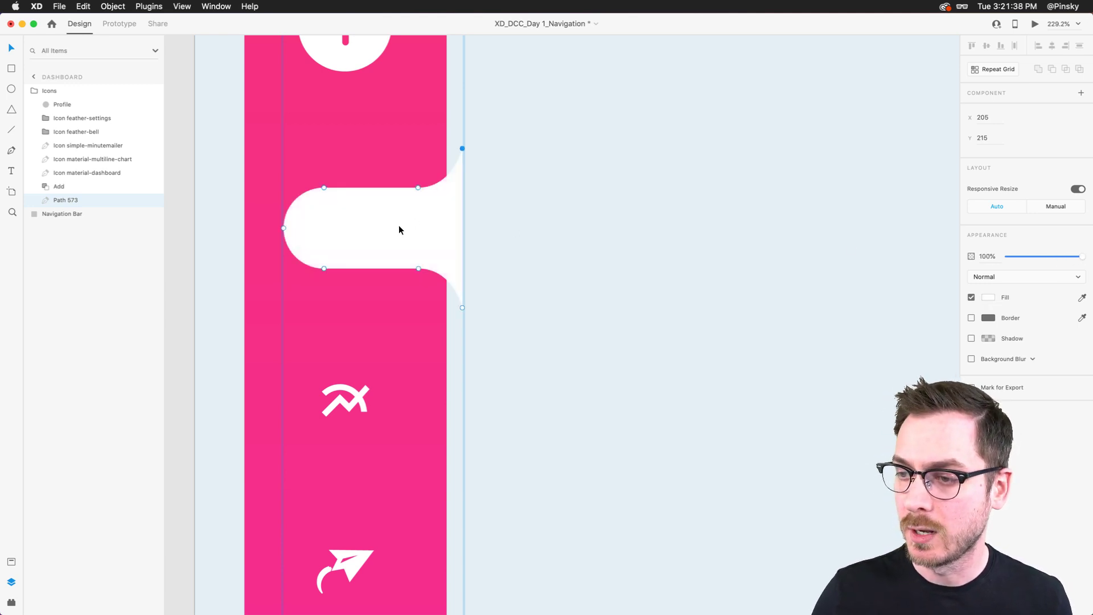
pyautogui.click(357, 225)
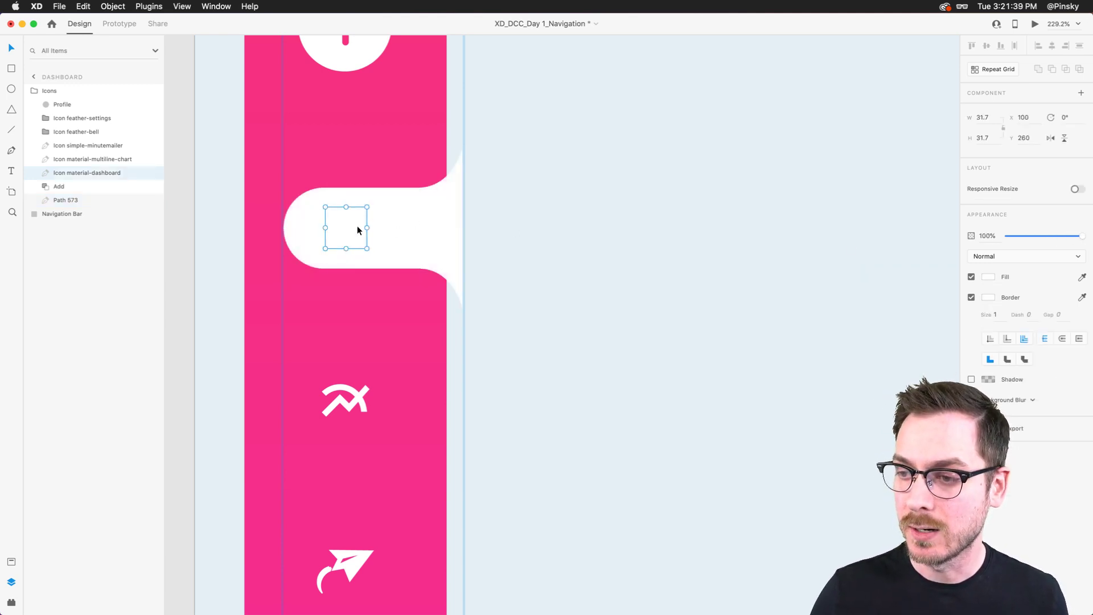
pyautogui.click(1081, 278)
pyautogui.click(352, 178)
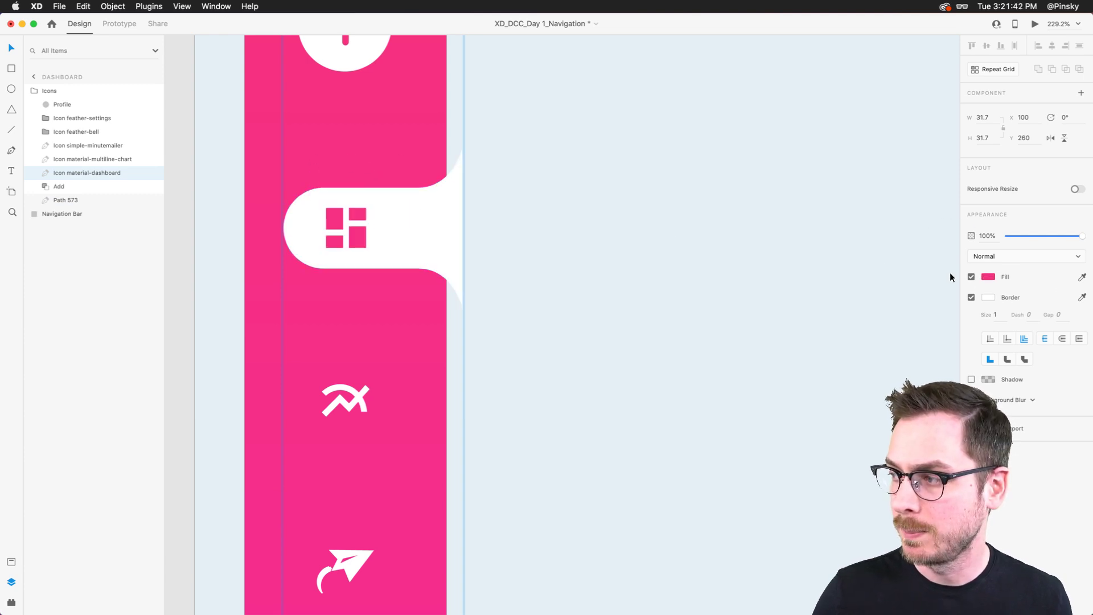
pyautogui.click(971, 297)
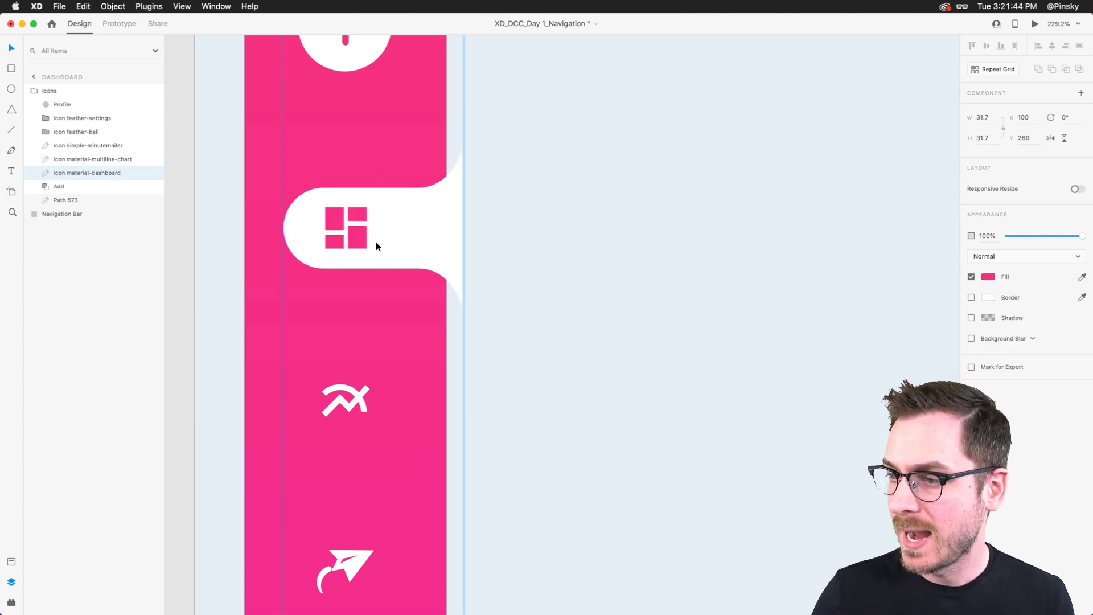
# Step: Fill the flared shape behind the dashboard icon with the artboard's light blue background colour
pyautogui.scroll(-4, 375, 242)
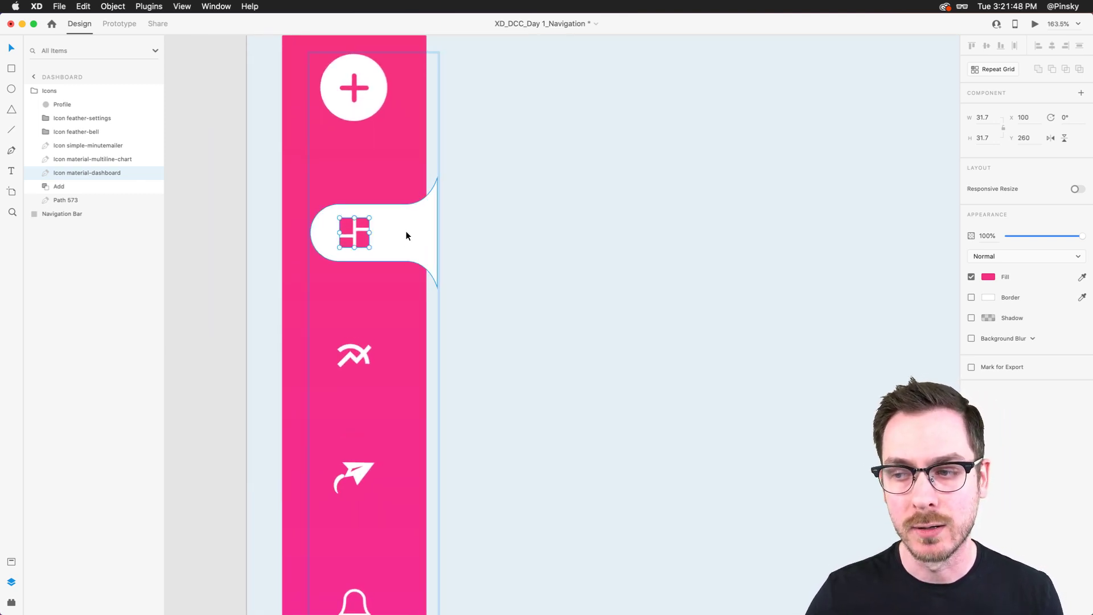
pyautogui.click(490, 221)
pyautogui.scroll(-3, 489, 221)
pyautogui.scroll(3, 489, 221)
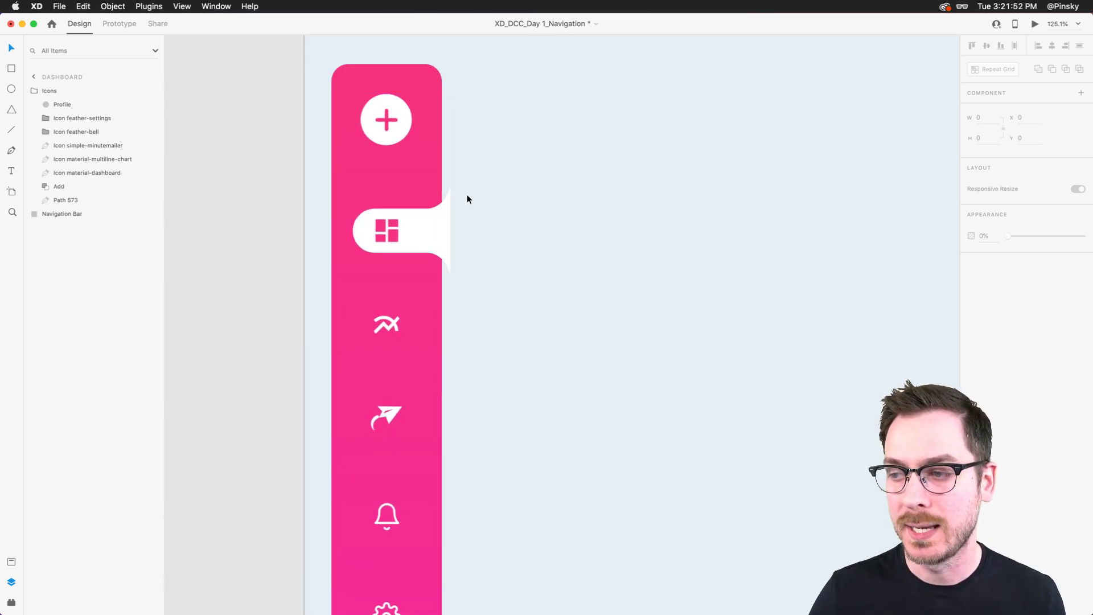
pyautogui.click(419, 230)
pyautogui.doubleClick(426, 214)
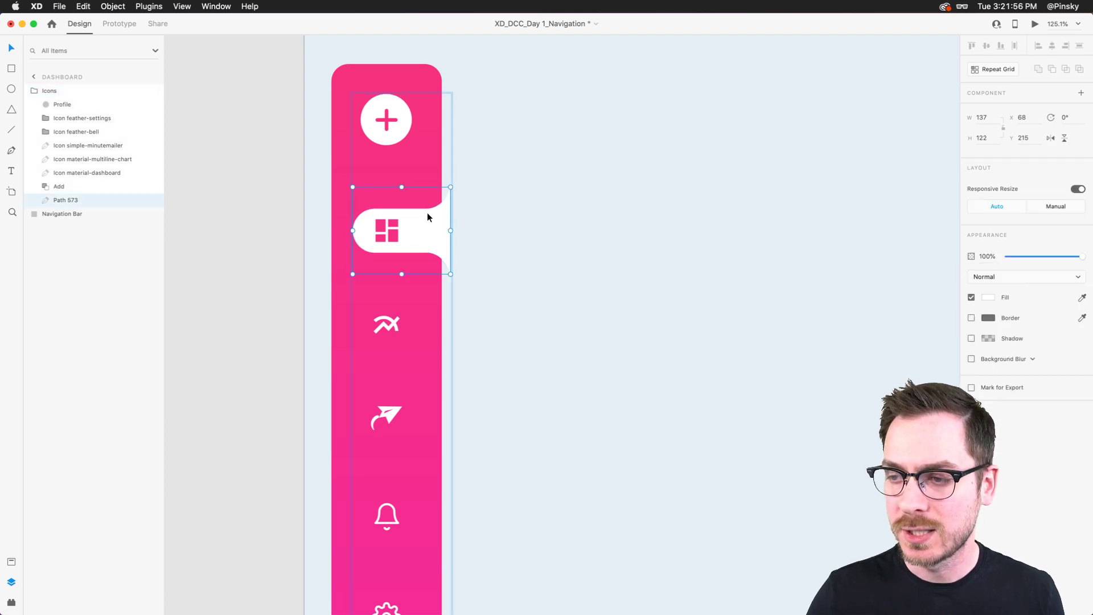
pyautogui.press('super+c')
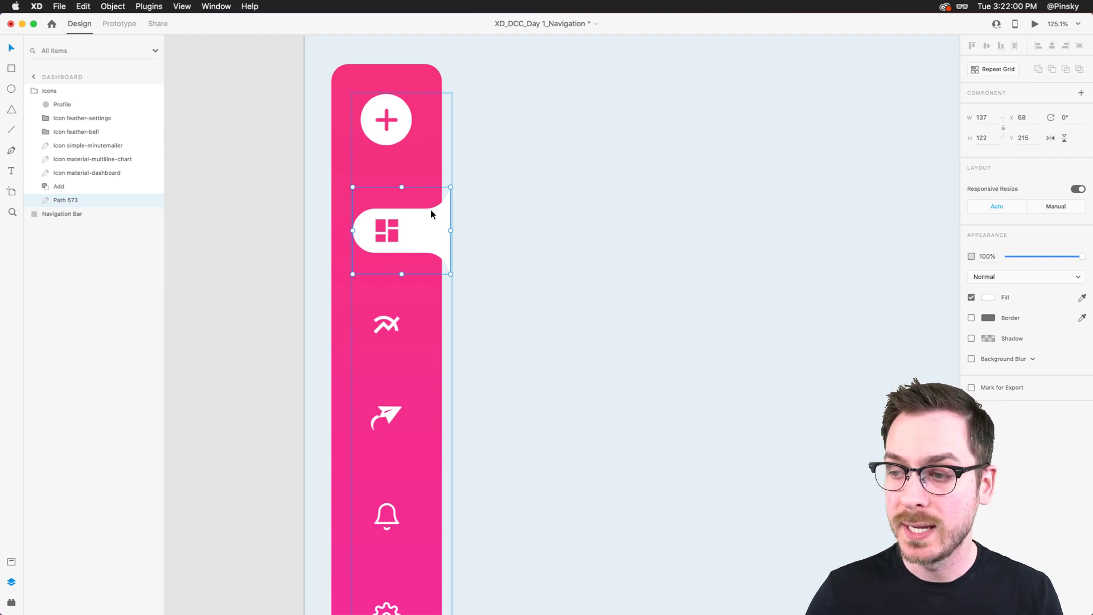
pyautogui.click(465, 216)
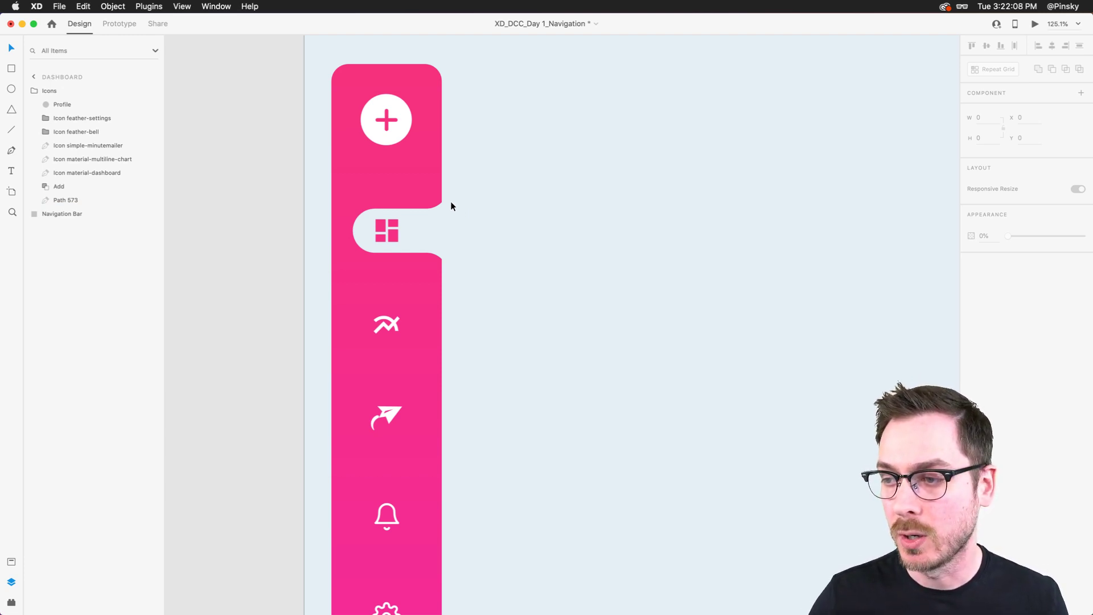
# Step: Move both right-hand corner points of the flared shape 10 px left so its curves meet the bar's edge more closely
pyautogui.scroll(5, 449, 201)
pyautogui.click(390, 215)
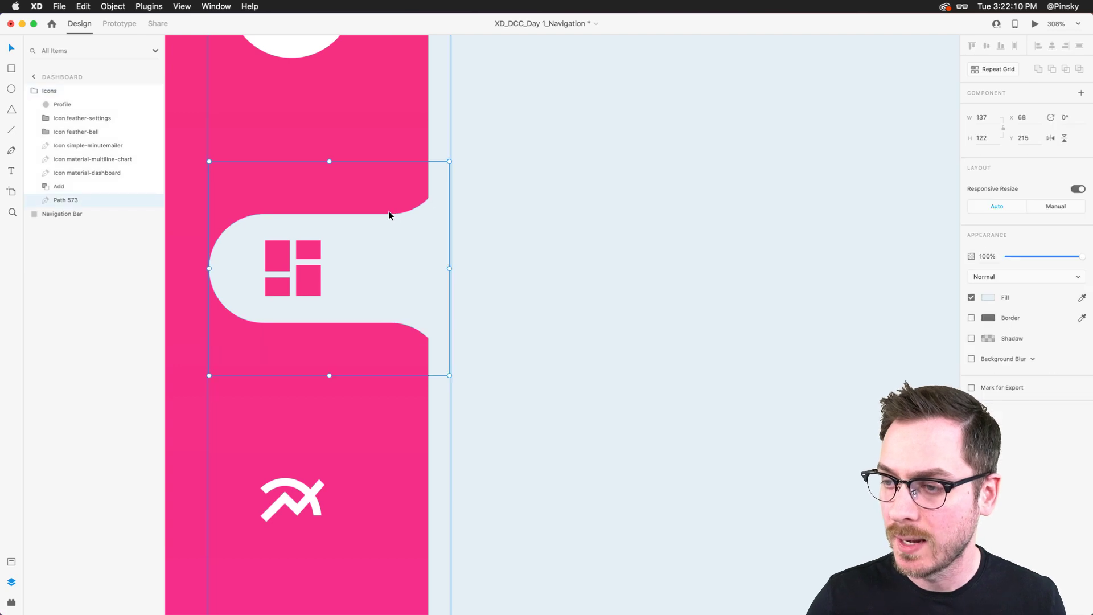
pyautogui.doubleClick(390, 215)
pyautogui.click(449, 161)
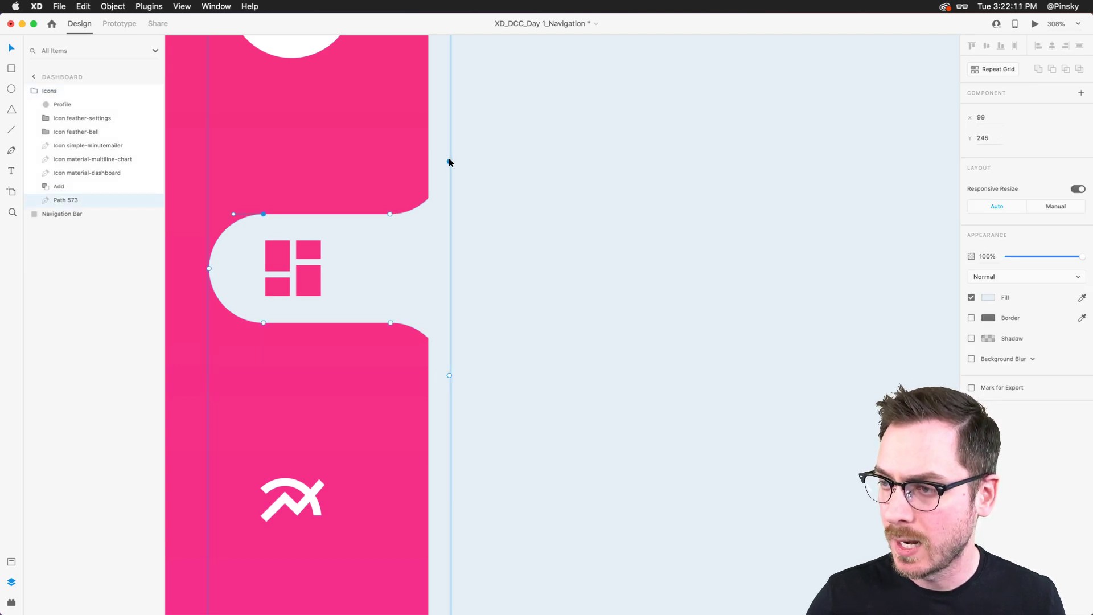
pyautogui.keyDown('shift'); pyautogui.click(450, 375); pyautogui.keyUp('shift')
pyautogui.hotkey('shift', 'Left')
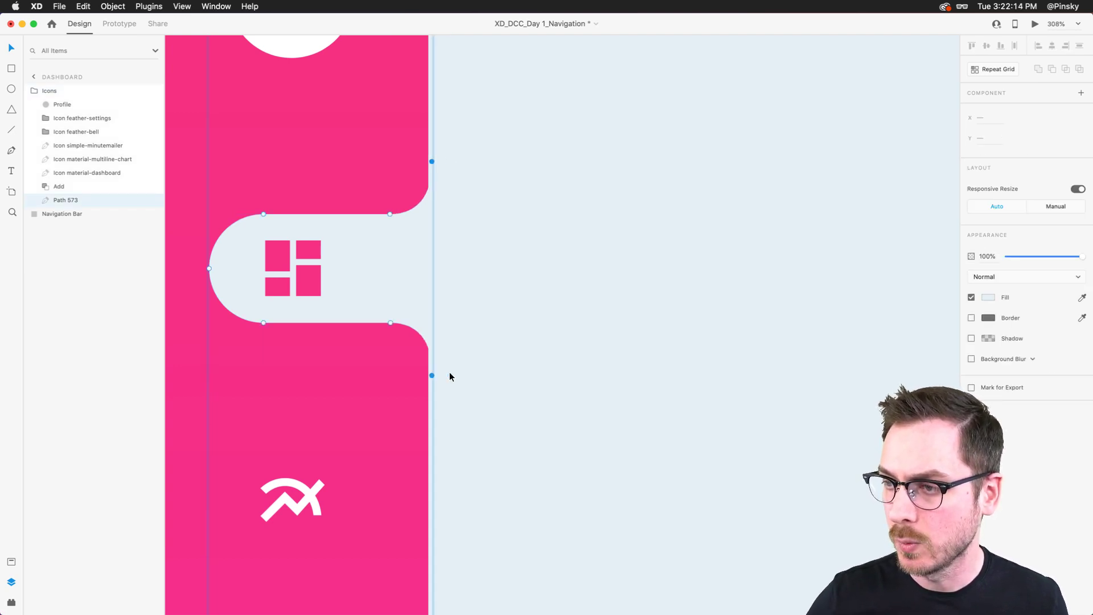
# Step: Nudge both right-hand corner points of the flared shape 2 px left onto the bar's edge and fine-tune the upper curve's handle
pyautogui.press('Left')
pyautogui.press('Left')
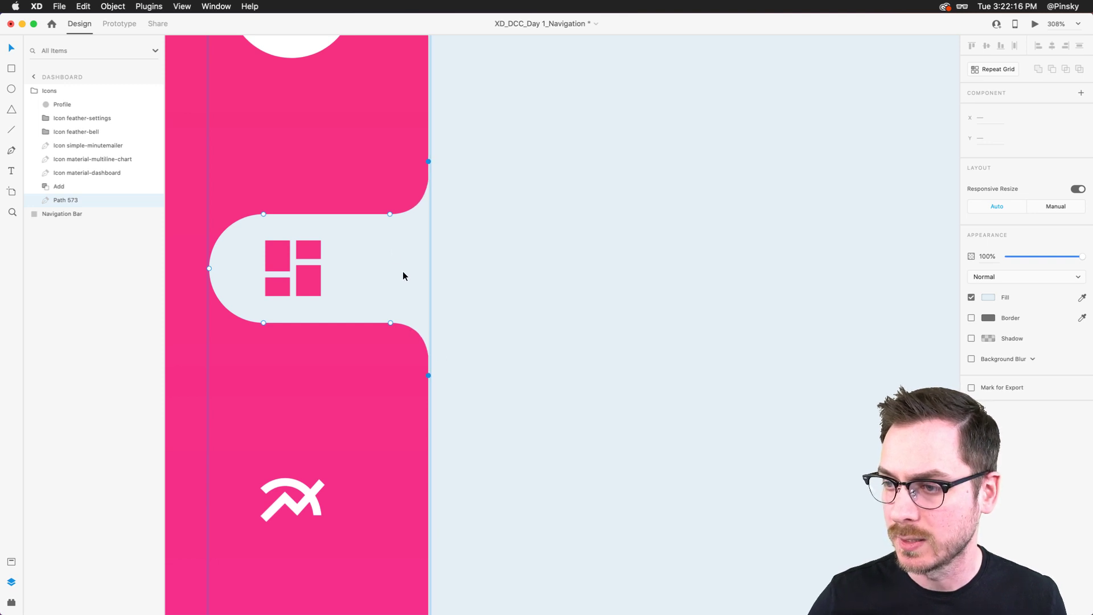
pyautogui.click(389, 214)
pyautogui.moveTo(437, 214)
pyautogui.mouseDown()
pyautogui.moveTo(427, 213)
pyautogui.moveTo(436, 215)
pyautogui.mouseUp()
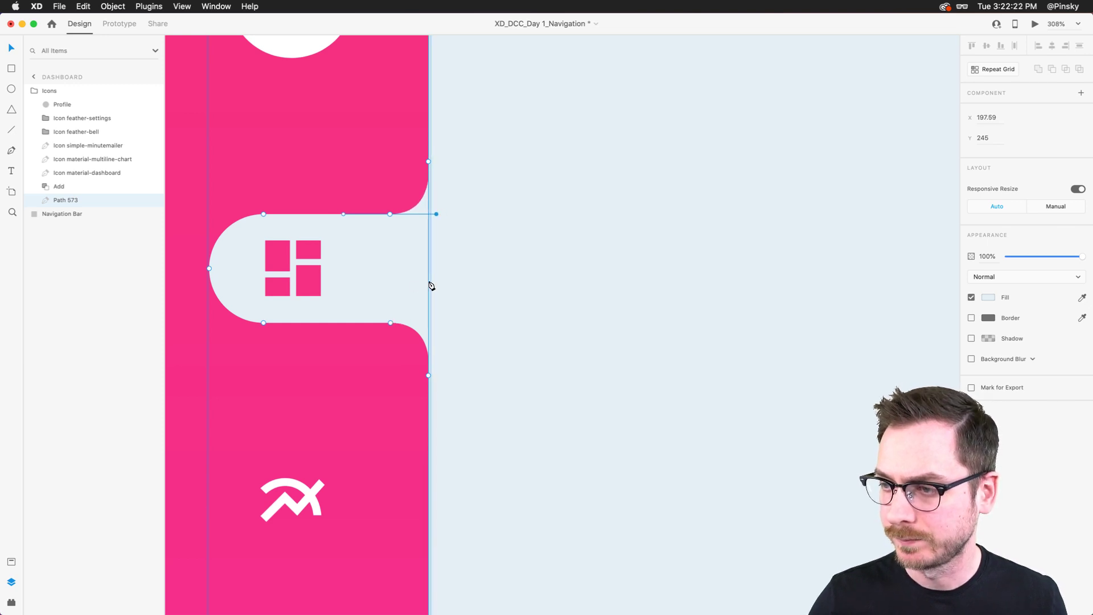
pyautogui.click(495, 224)
pyautogui.scroll(-5, 495, 225)
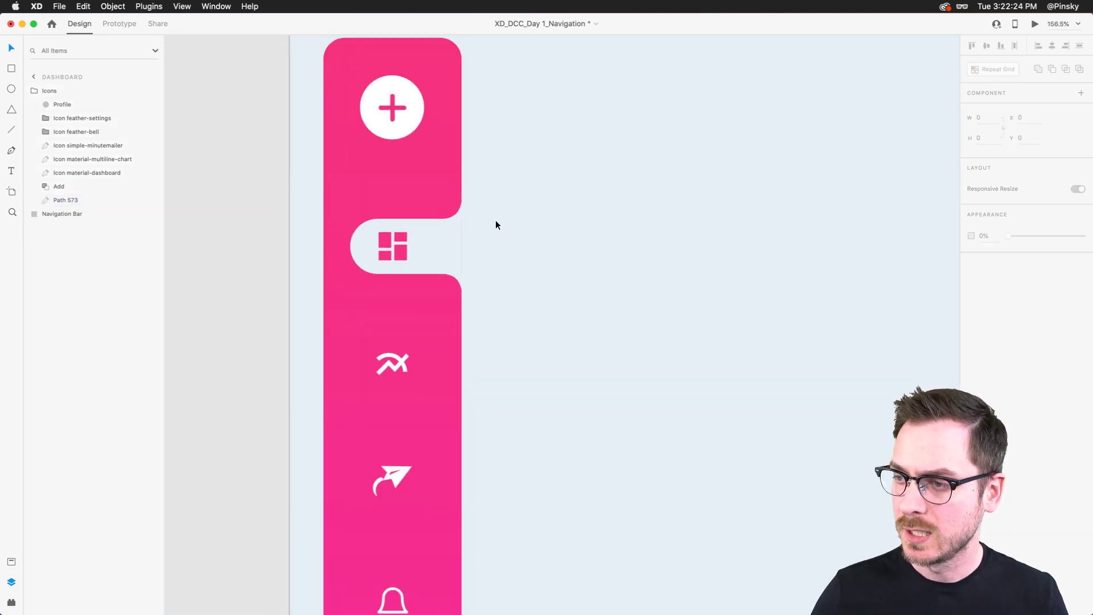
pyautogui.click(456, 227)
pyautogui.scroll(5, 456, 226)
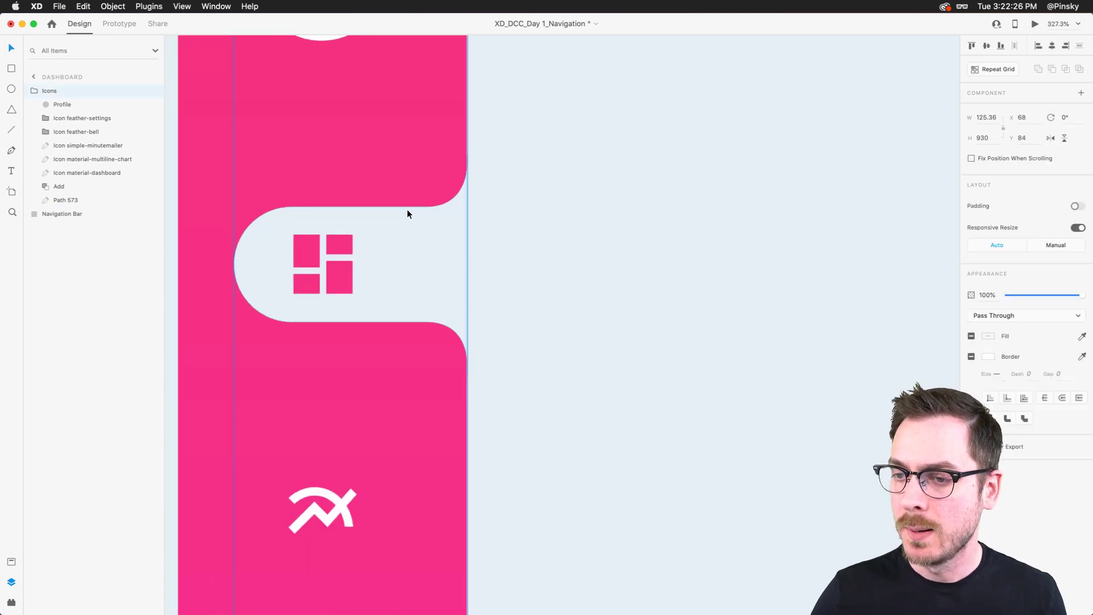
# Step: Rename the flared path behind the dashboard icon as Cutout
pyautogui.click(75, 200)
pyautogui.doubleClick(71, 200)
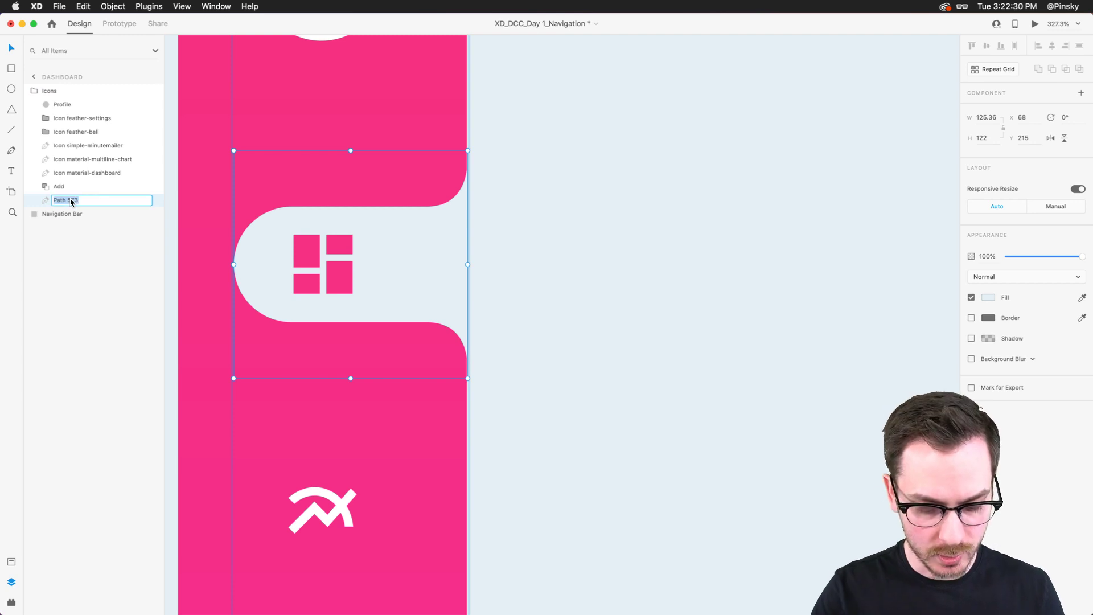
pyautogui.write('Cutout')
pyautogui.press('Return')
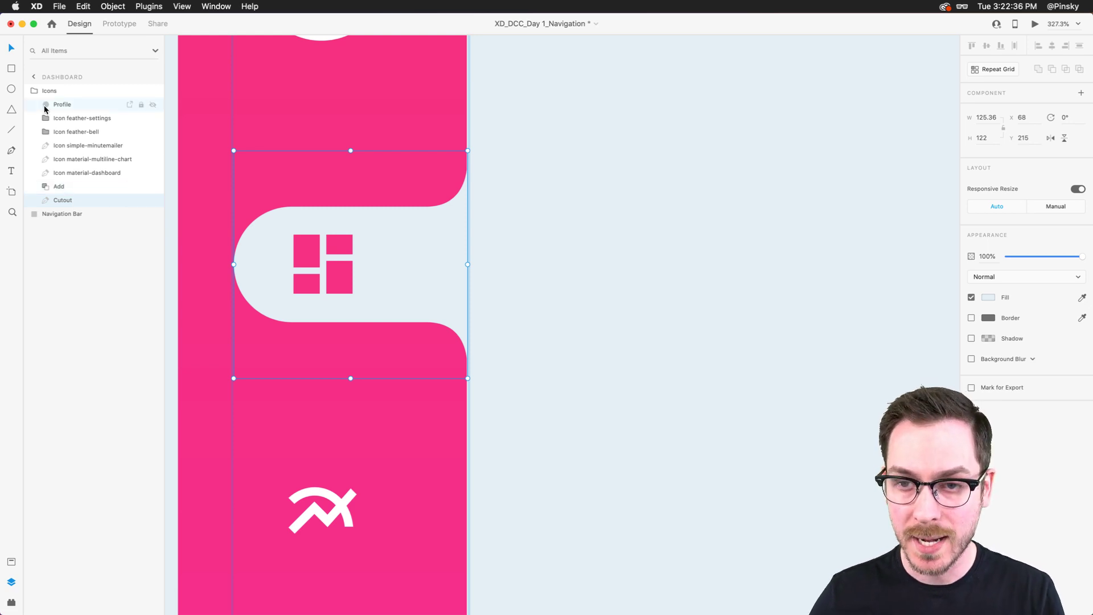
# Step: Take the Cutout layer out of the Icons group and subtract it from the Navigation Bar shape
pyautogui.moveTo(66, 201); pyautogui.dragTo(33, 204)
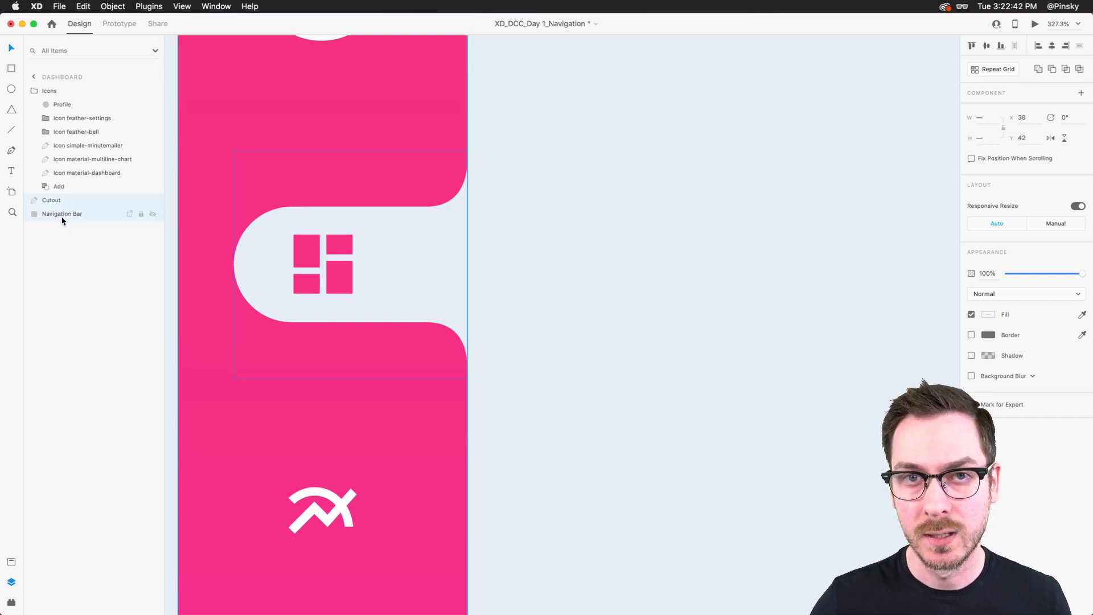
pyautogui.click(1053, 69)
pyautogui.click(621, 224)
pyautogui.scroll(-5, 443, 228)
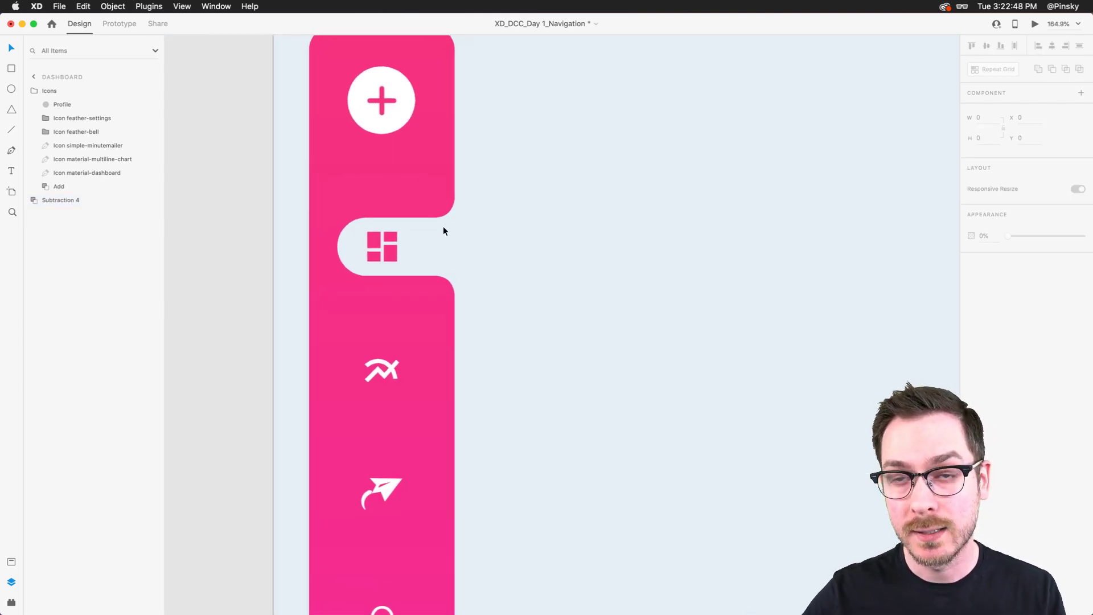
# Step: Try a 182 by 149 px white rectangle behind the bar's cut-out to test its transparency, and undo it
pyautogui.click(12, 71)
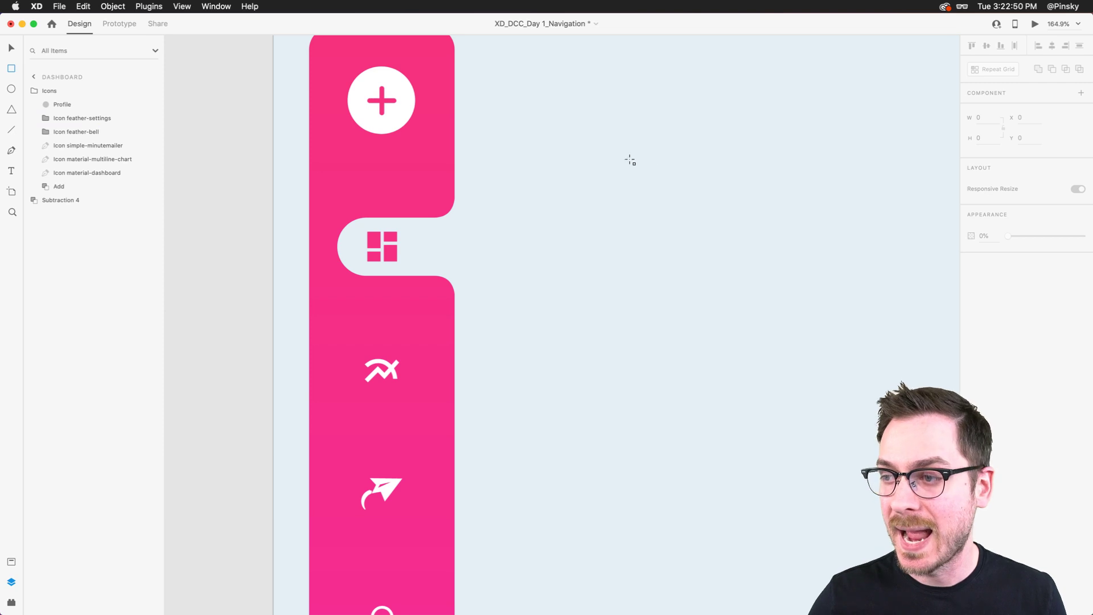
pyautogui.moveTo(630, 161); pyautogui.dragTo(458, 299)
pyautogui.moveTo(574, 239)
pyautogui.mouseDown()
pyautogui.moveTo(513, 264)
pyautogui.moveTo(514, 201)
pyautogui.moveTo(506, 294)
pyautogui.moveTo(476, 218)
pyautogui.moveTo(500, 212)
pyautogui.moveTo(485, 253)
pyautogui.moveTo(485, 223)
pyautogui.mouseUp()
pyautogui.press('super+shift+bracketleft')
pyautogui.press('super+z')
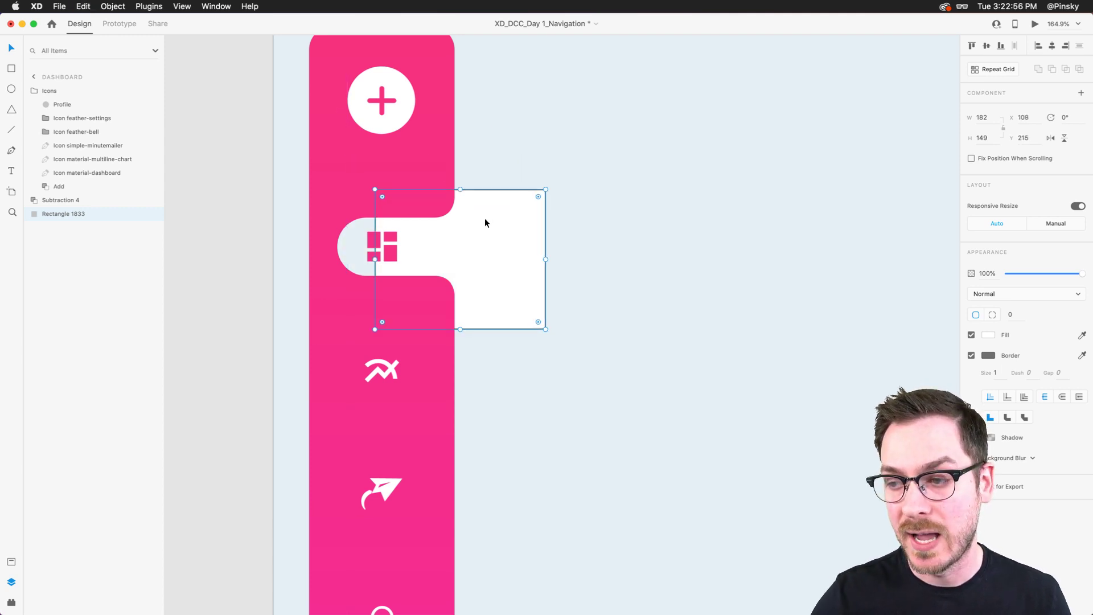
pyautogui.press('super+z')
pyautogui.press('super+z')
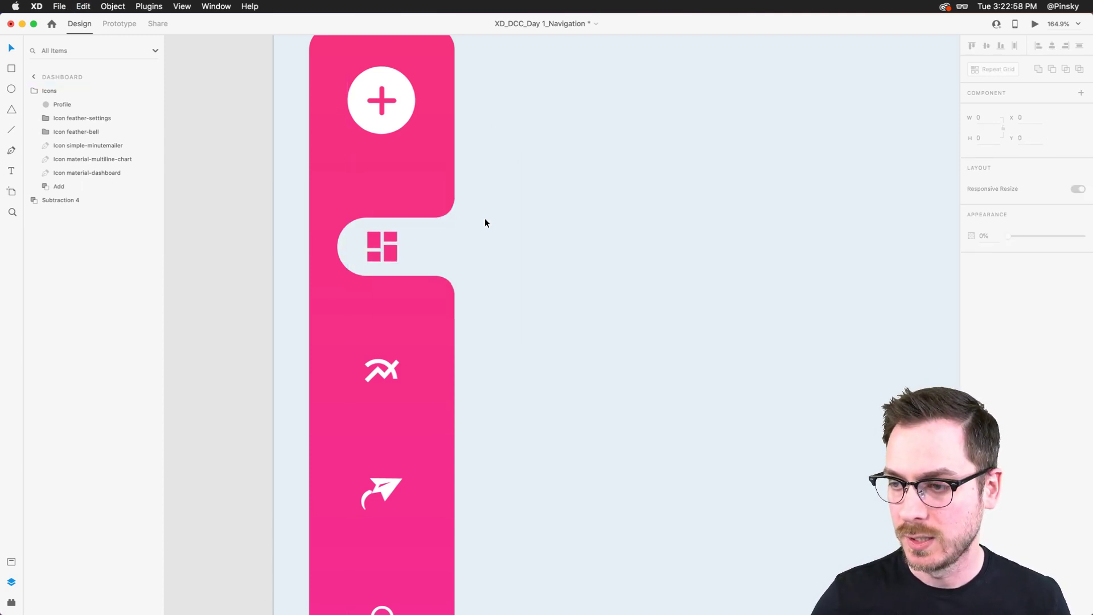
# Step: Open the subtracted bar shape for editing and select the Cutout path inside it
pyautogui.scroll(-2, 484, 222)
pyautogui.click(430, 214)
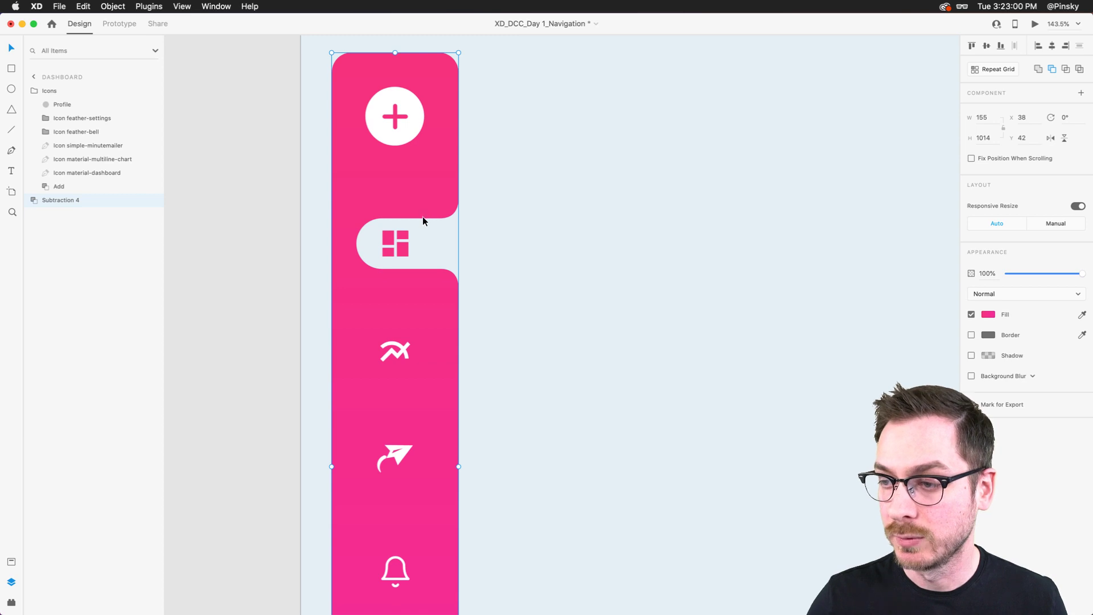
pyautogui.click(423, 219)
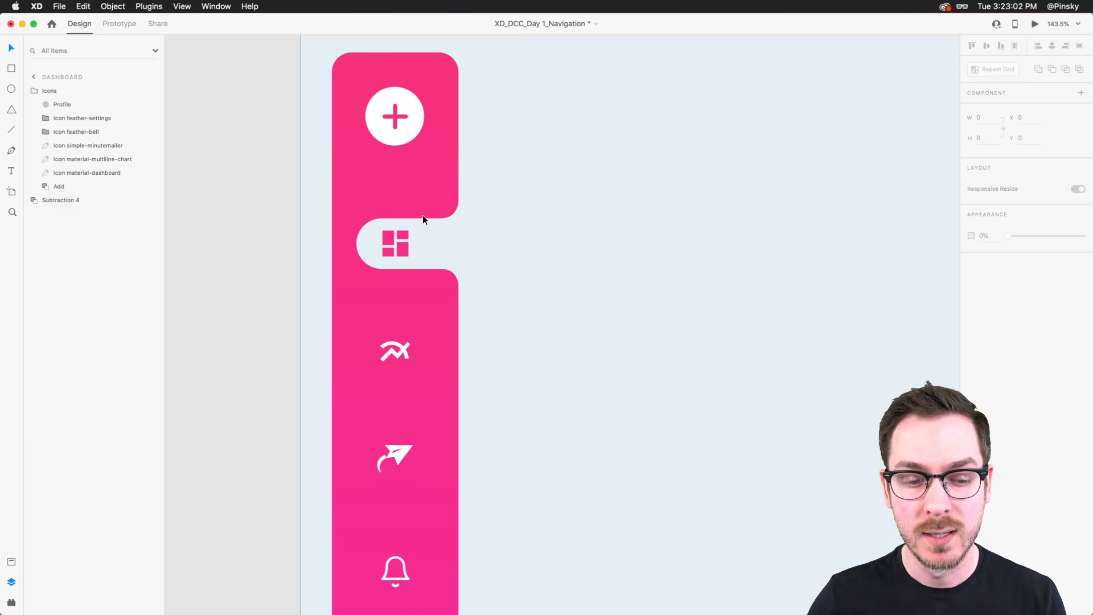
pyautogui.doubleClick(422, 217)
pyautogui.click(425, 219)
pyautogui.click(425, 203)
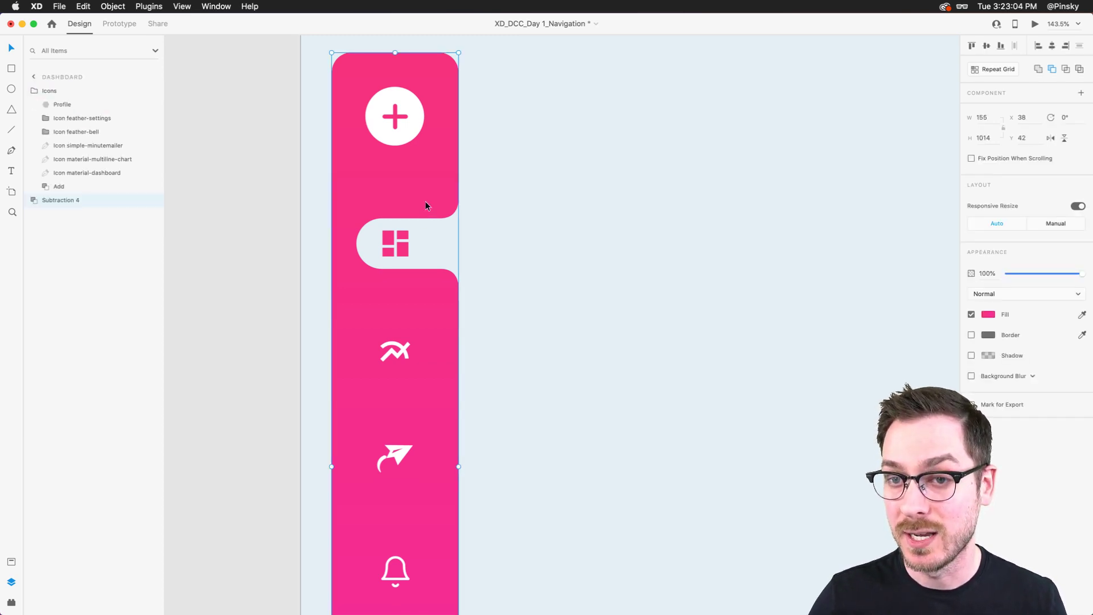
pyautogui.doubleClick(425, 200)
pyautogui.click(91, 214)
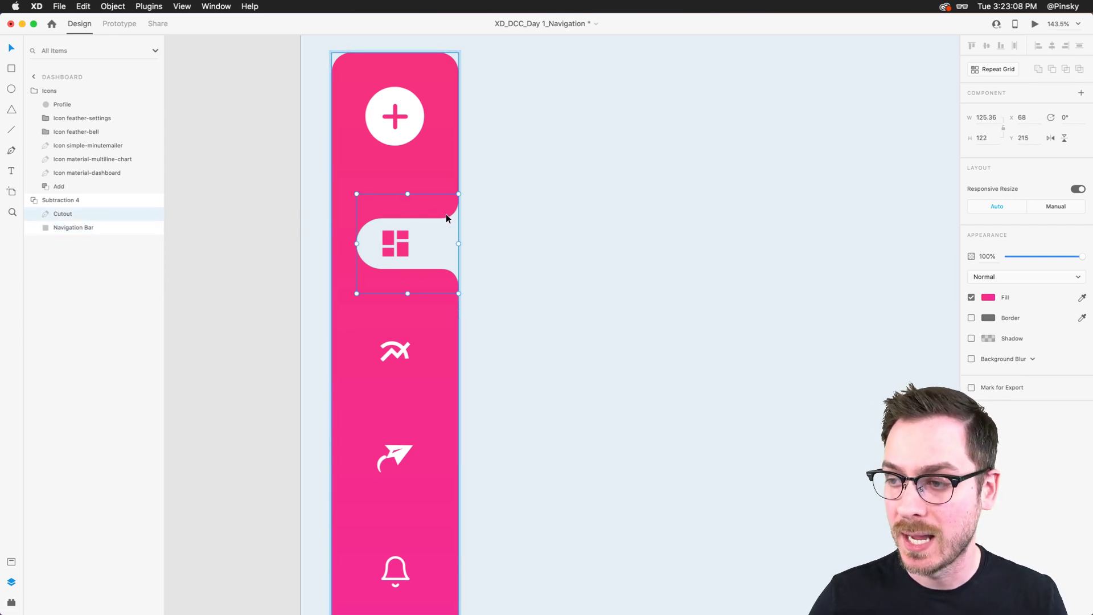
# Step: Try shifting the Cutout path down 120 px to Y 335, towards the chart icon
pyautogui.moveTo(446, 214); pyautogui.dragTo(446, 243)
pyautogui.press('super+z')
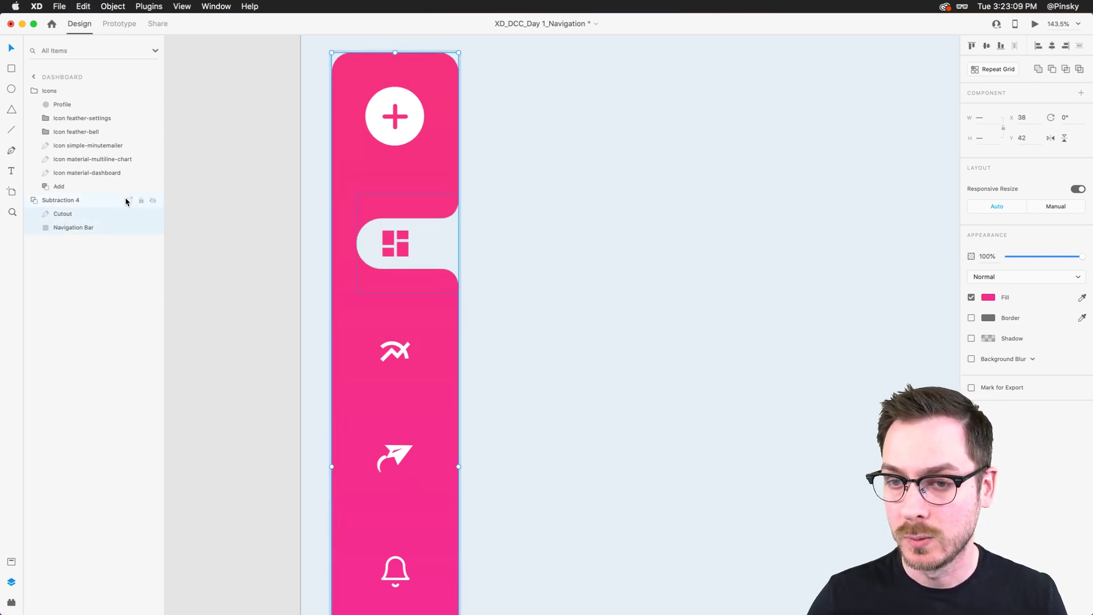
pyautogui.click(89, 219)
pyautogui.hotkey('shift', 'Down')
pyautogui.hotkey('shift', 'Down')
pyautogui.hotkey('shift', 'Down')
pyautogui.hotkey('shift', 'Down')
pyautogui.hotkey('shift', 'Down')
pyautogui.hotkey('shift', 'Down')
pyautogui.hotkey('shift', 'Down')
pyautogui.hotkey('shift', 'Down')
pyautogui.hotkey('shift', 'Down')
pyautogui.hotkey('shift', 'Down')
pyautogui.hotkey('shift', 'Down')
pyautogui.hotkey('shift', 'Down')
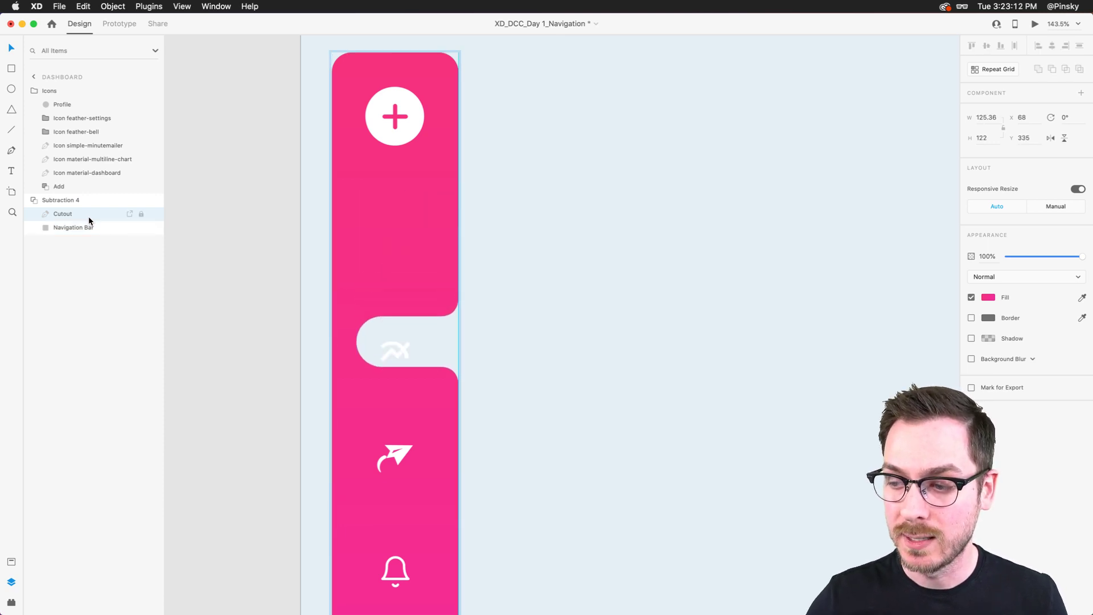
# Step: Return the Cutout path to Y 215 behind the dashboard icon
pyautogui.hotkey('shift', 'Up')
pyautogui.hotkey('shift', 'Up')
pyautogui.hotkey('shift', 'Up')
pyautogui.hotkey('shift', 'Up')
pyautogui.hotkey('shift', 'Up')
pyautogui.hotkey('shift', 'Up')
pyautogui.hotkey('shift', 'Up')
pyautogui.hotkey('shift', 'Up')
pyautogui.hotkey('shift', 'Up')
pyautogui.hotkey('shift', 'Up')
pyautogui.hotkey('shift', 'Up')
pyautogui.hotkey('shift', 'Up')
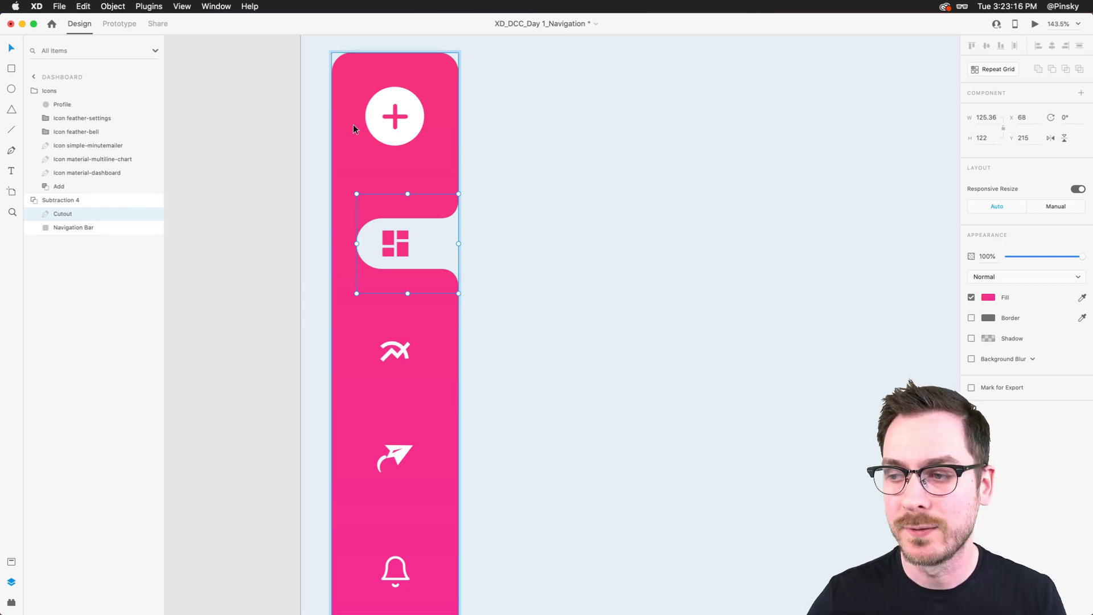
pyautogui.click(538, 163)
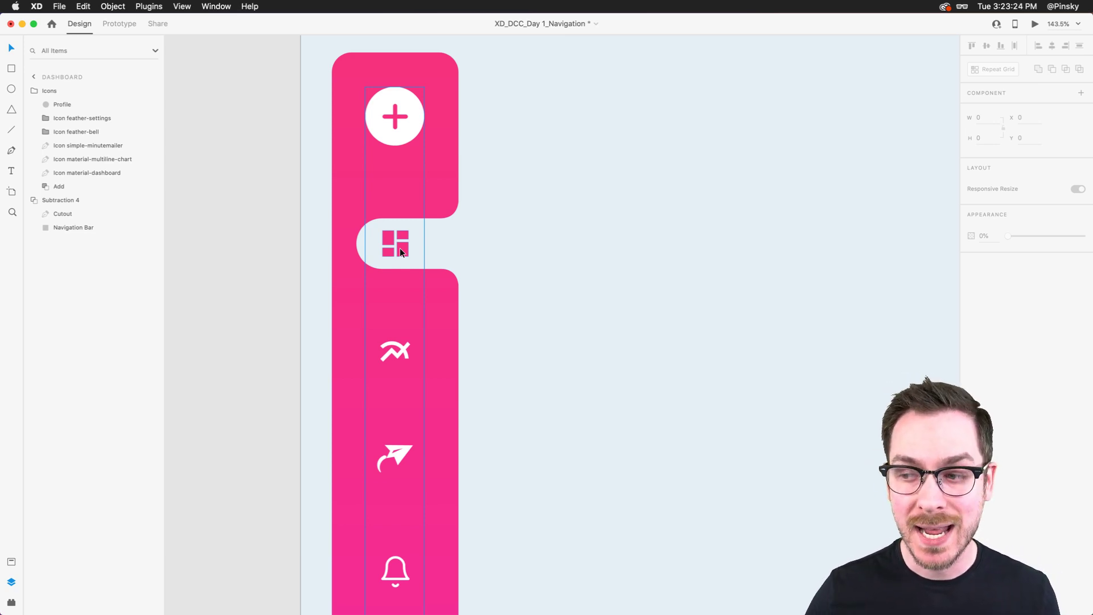
# Step: Narrow the Cutout path from its left edge to about 117 px wide, keeping its right edge on the bar's edge
pyautogui.click(76, 216)
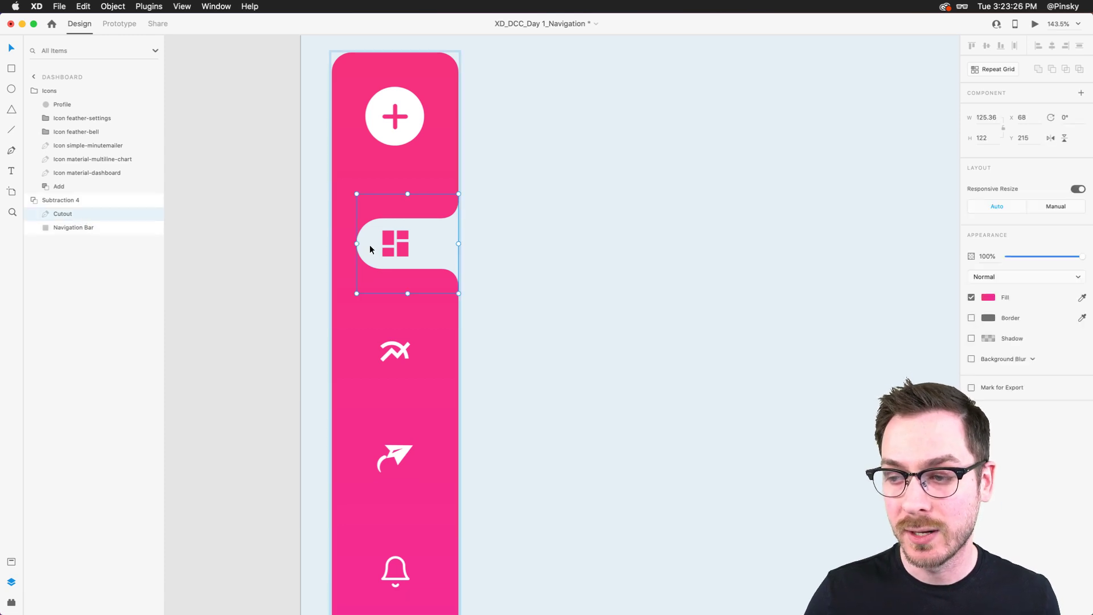
pyautogui.moveTo(356, 246); pyautogui.dragTo(364, 246)
pyautogui.scroll(-5, 364, 245)
pyautogui.click(493, 224)
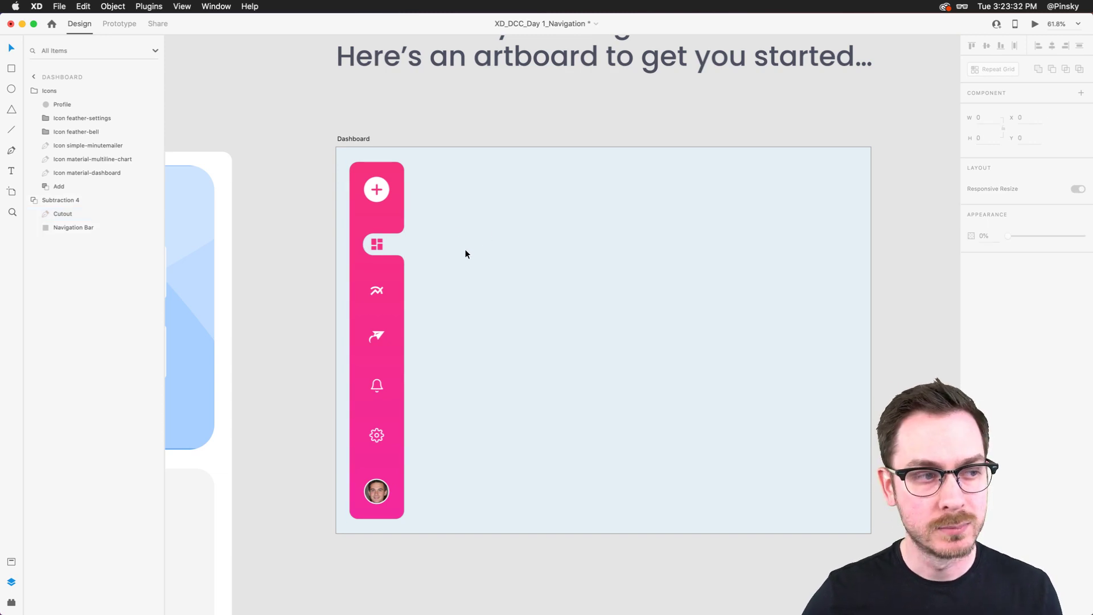
# Step: Stretch the Cutout path vertically about its centre to a height of about 125 px
pyautogui.scroll(5, 383, 264)
pyautogui.click(149, 214)
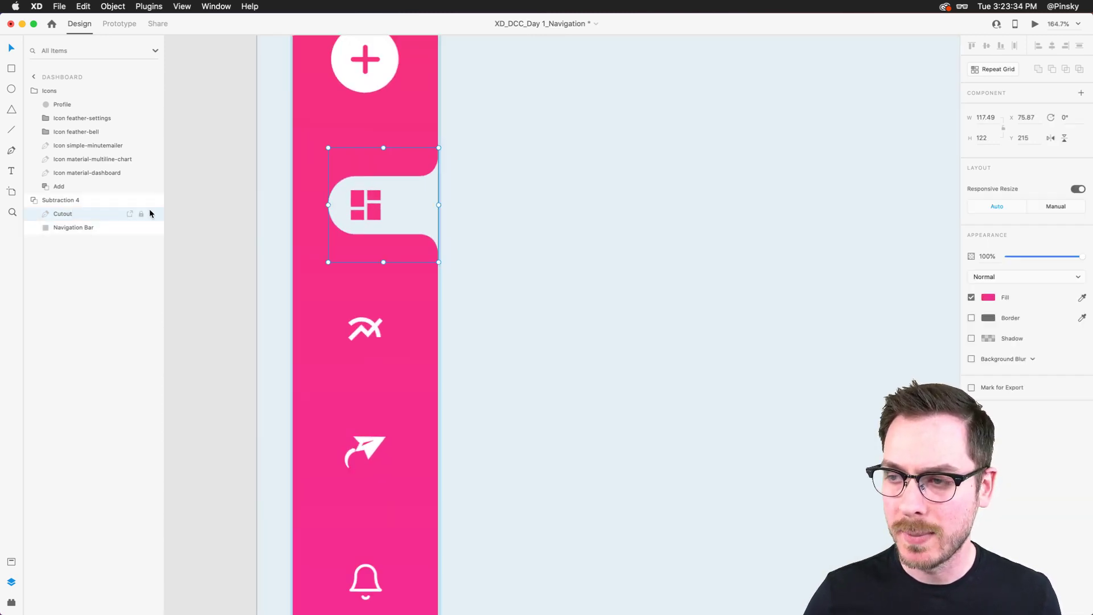
pyautogui.moveTo(384, 150); pyautogui.dragTo(384, 148)
pyautogui.scroll(-5, 383, 147)
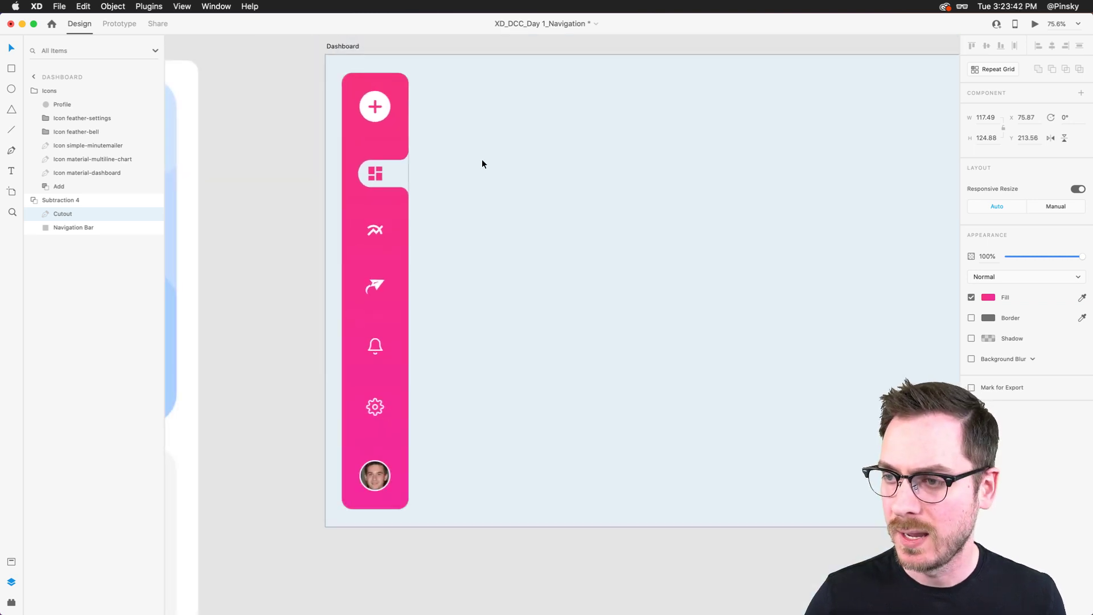
pyautogui.click(482, 159)
pyautogui.hscroll(2, 481, 163)
pyautogui.scroll(1, 481, 164)
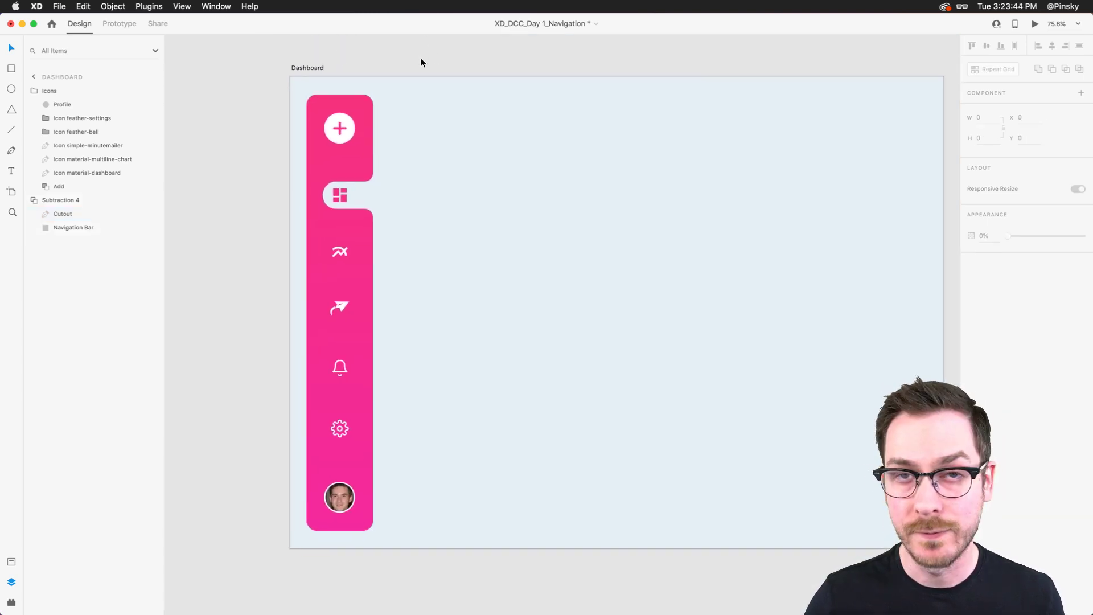
pyautogui.hscroll(1, 424, 81)
pyautogui.scroll(1, 425, 82)
pyautogui.hscroll(3, 425, 81)
pyautogui.scroll(1, 424, 82)
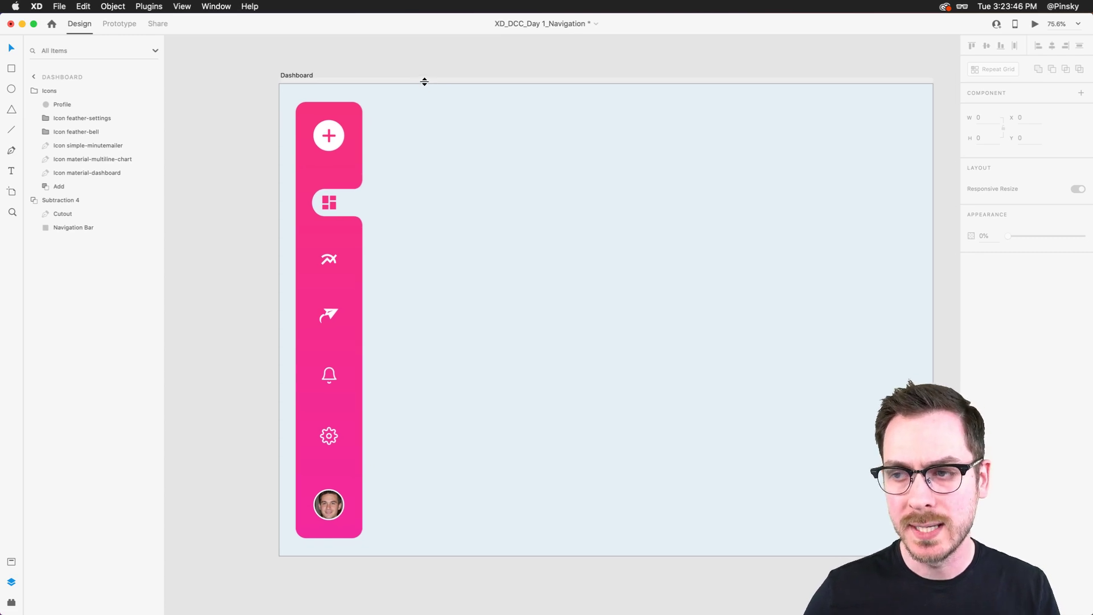